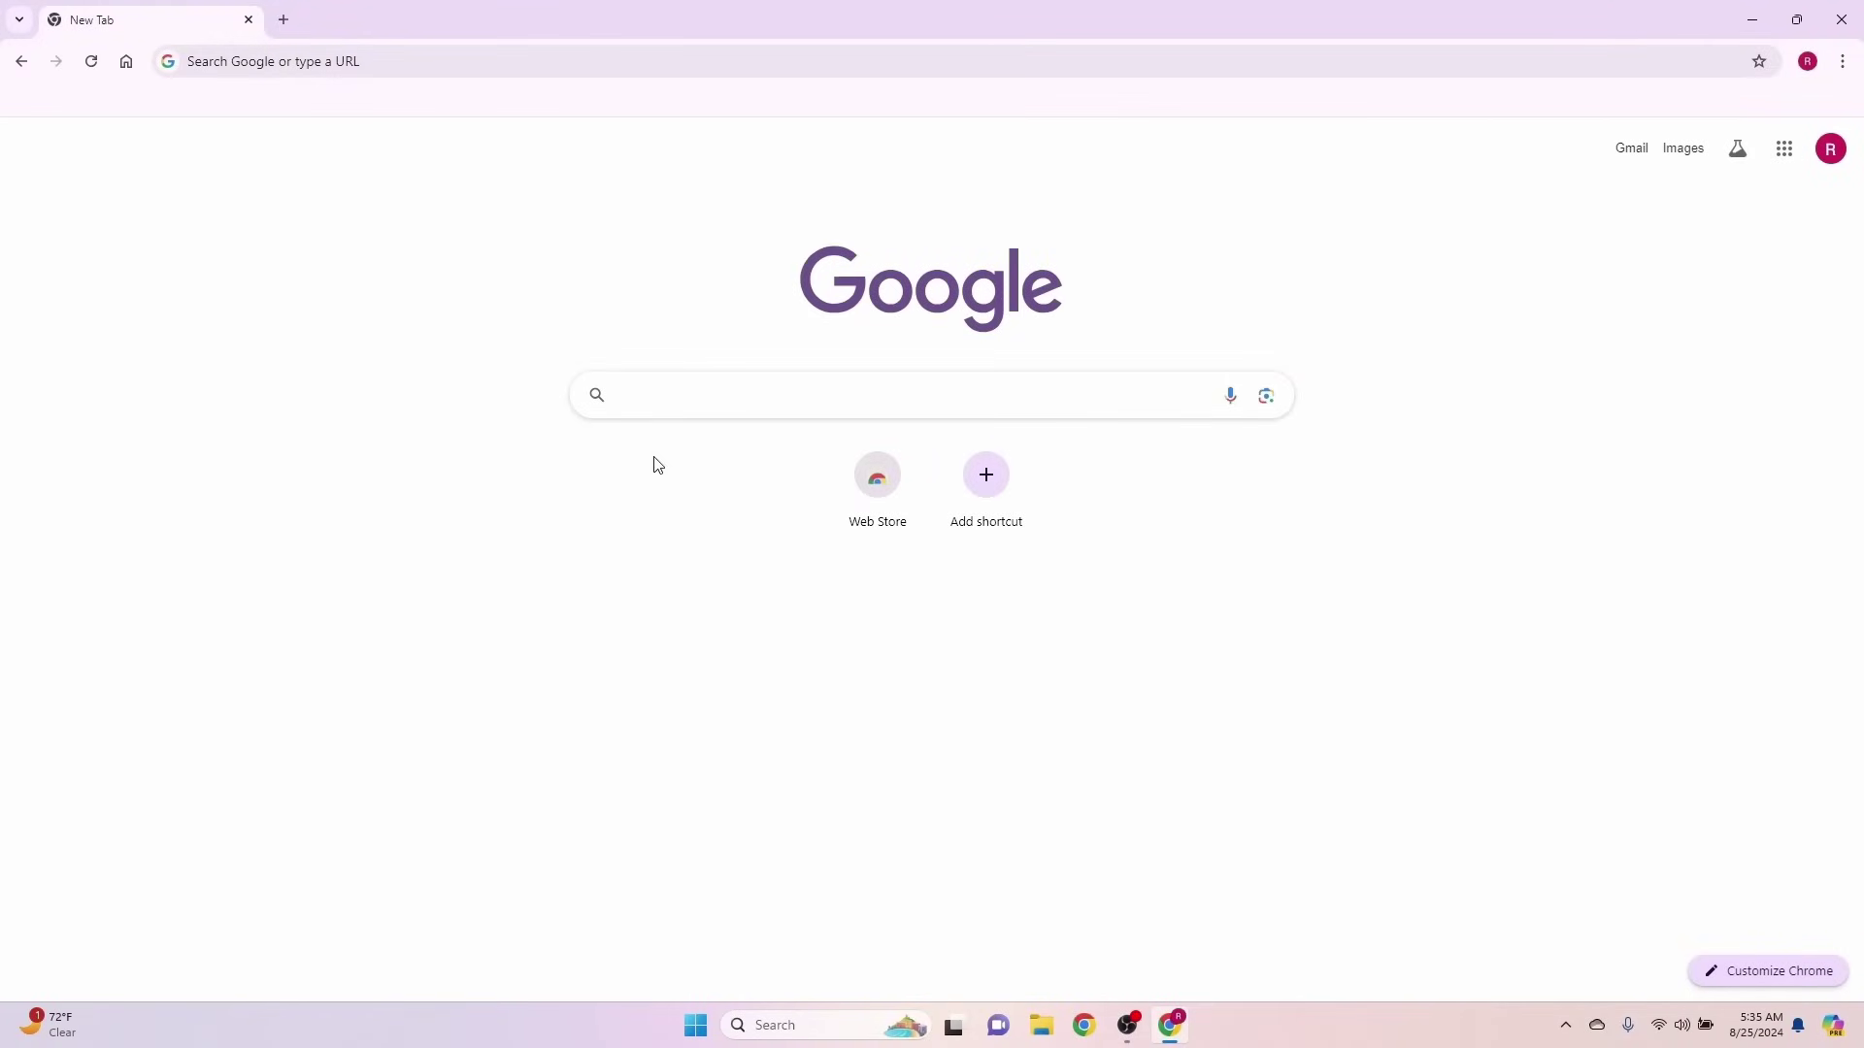
Search Google for 'pdfgear' and open the official pdfgear.com home page
click(684, 395)
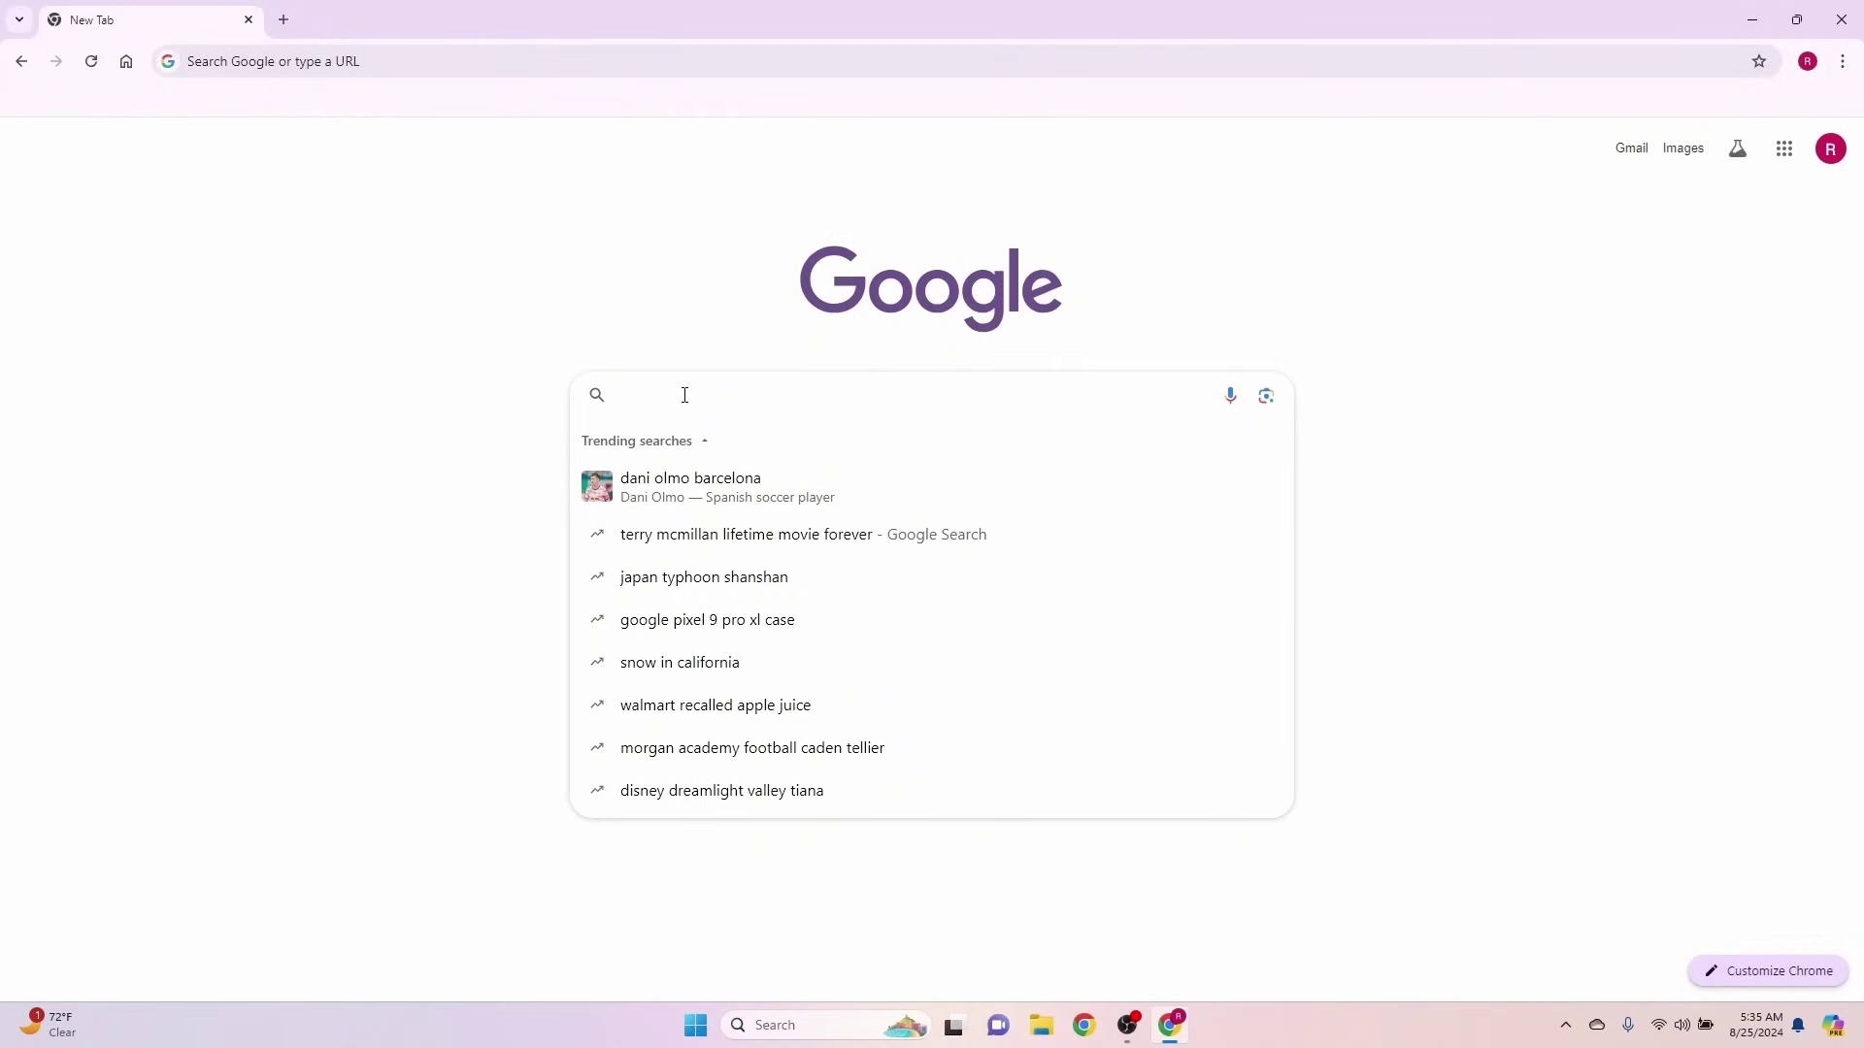
text(pdfgear)
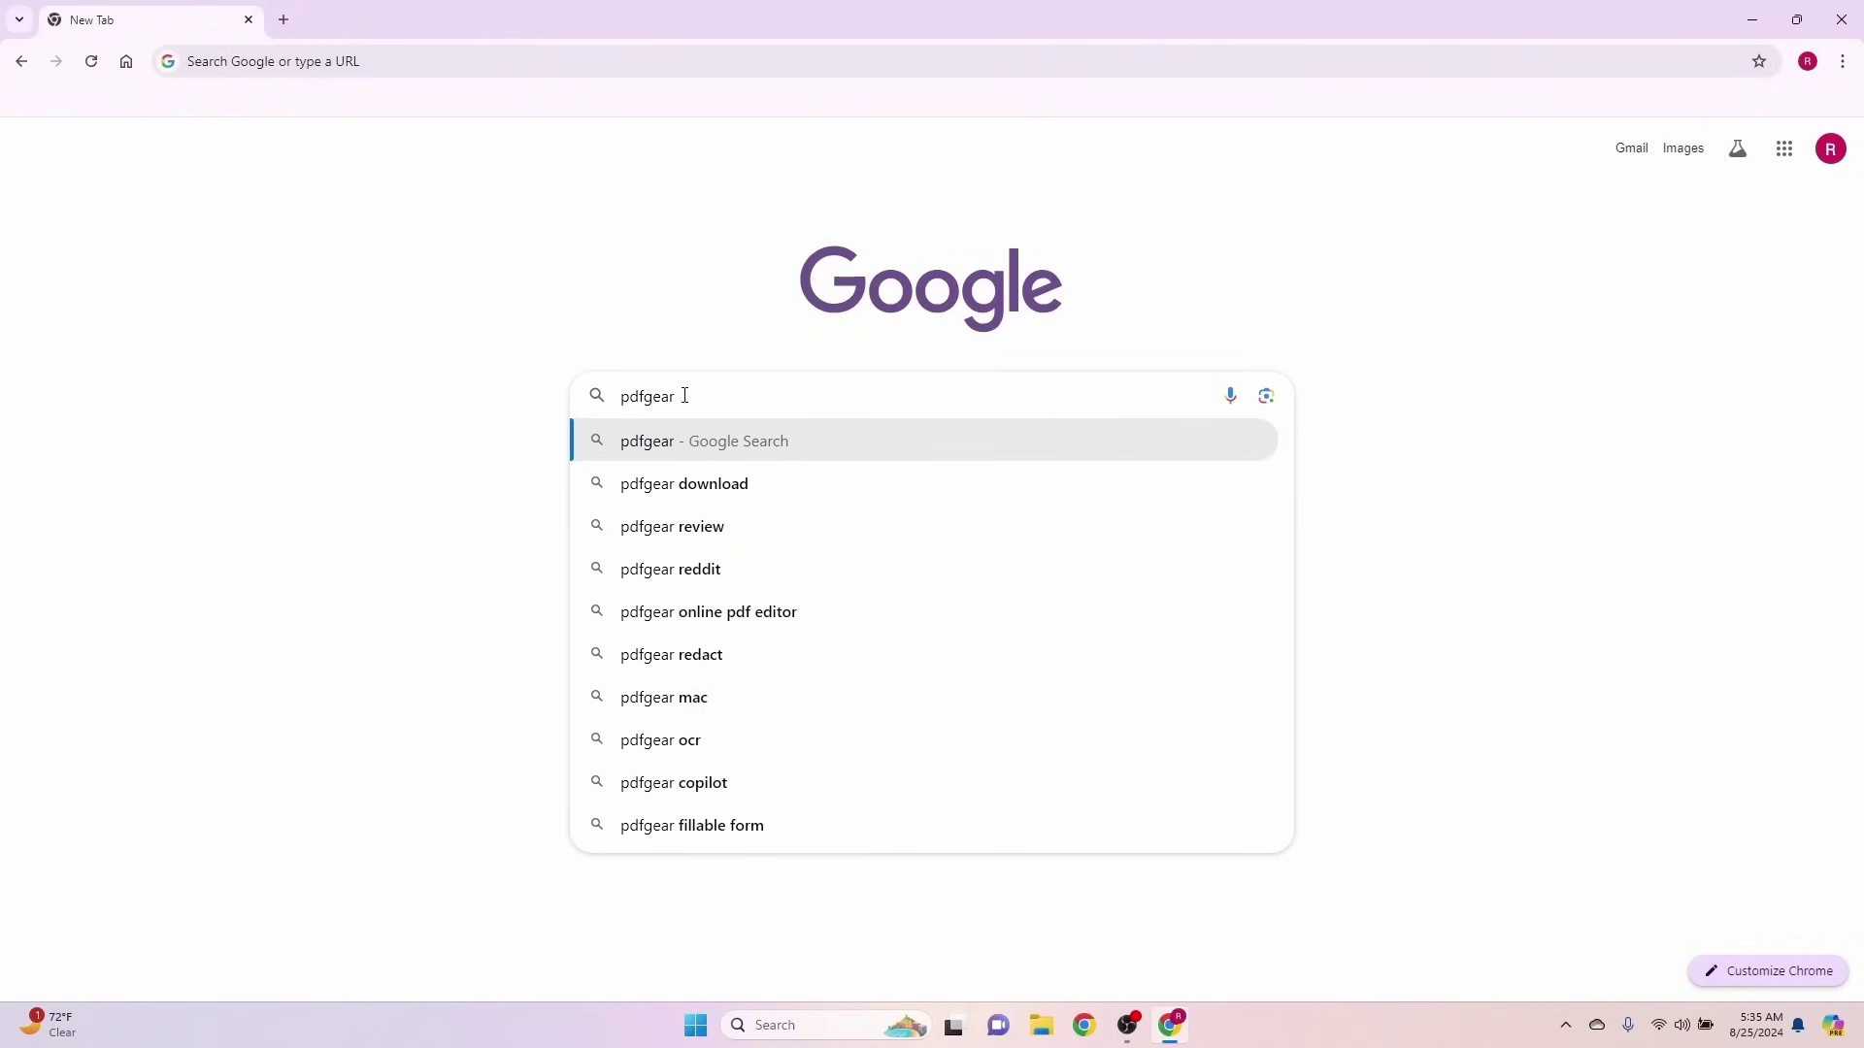
key(Return)
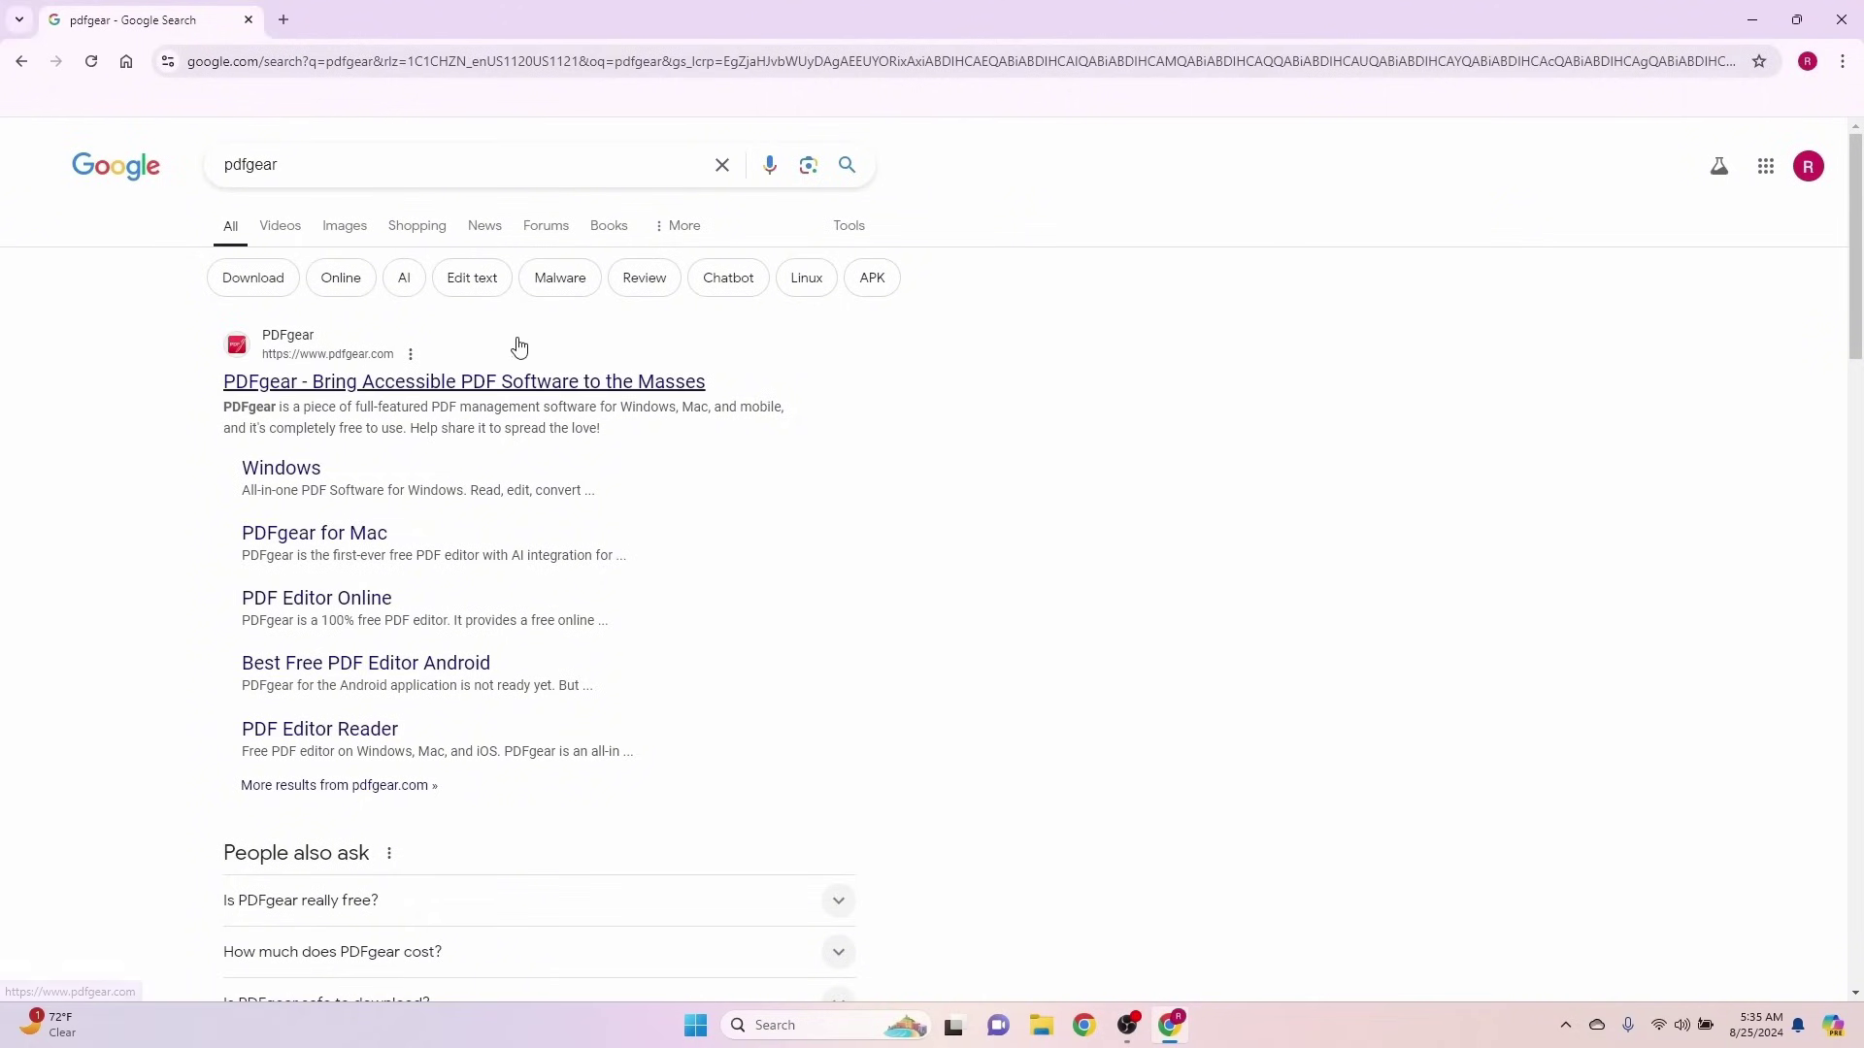
click(493, 386)
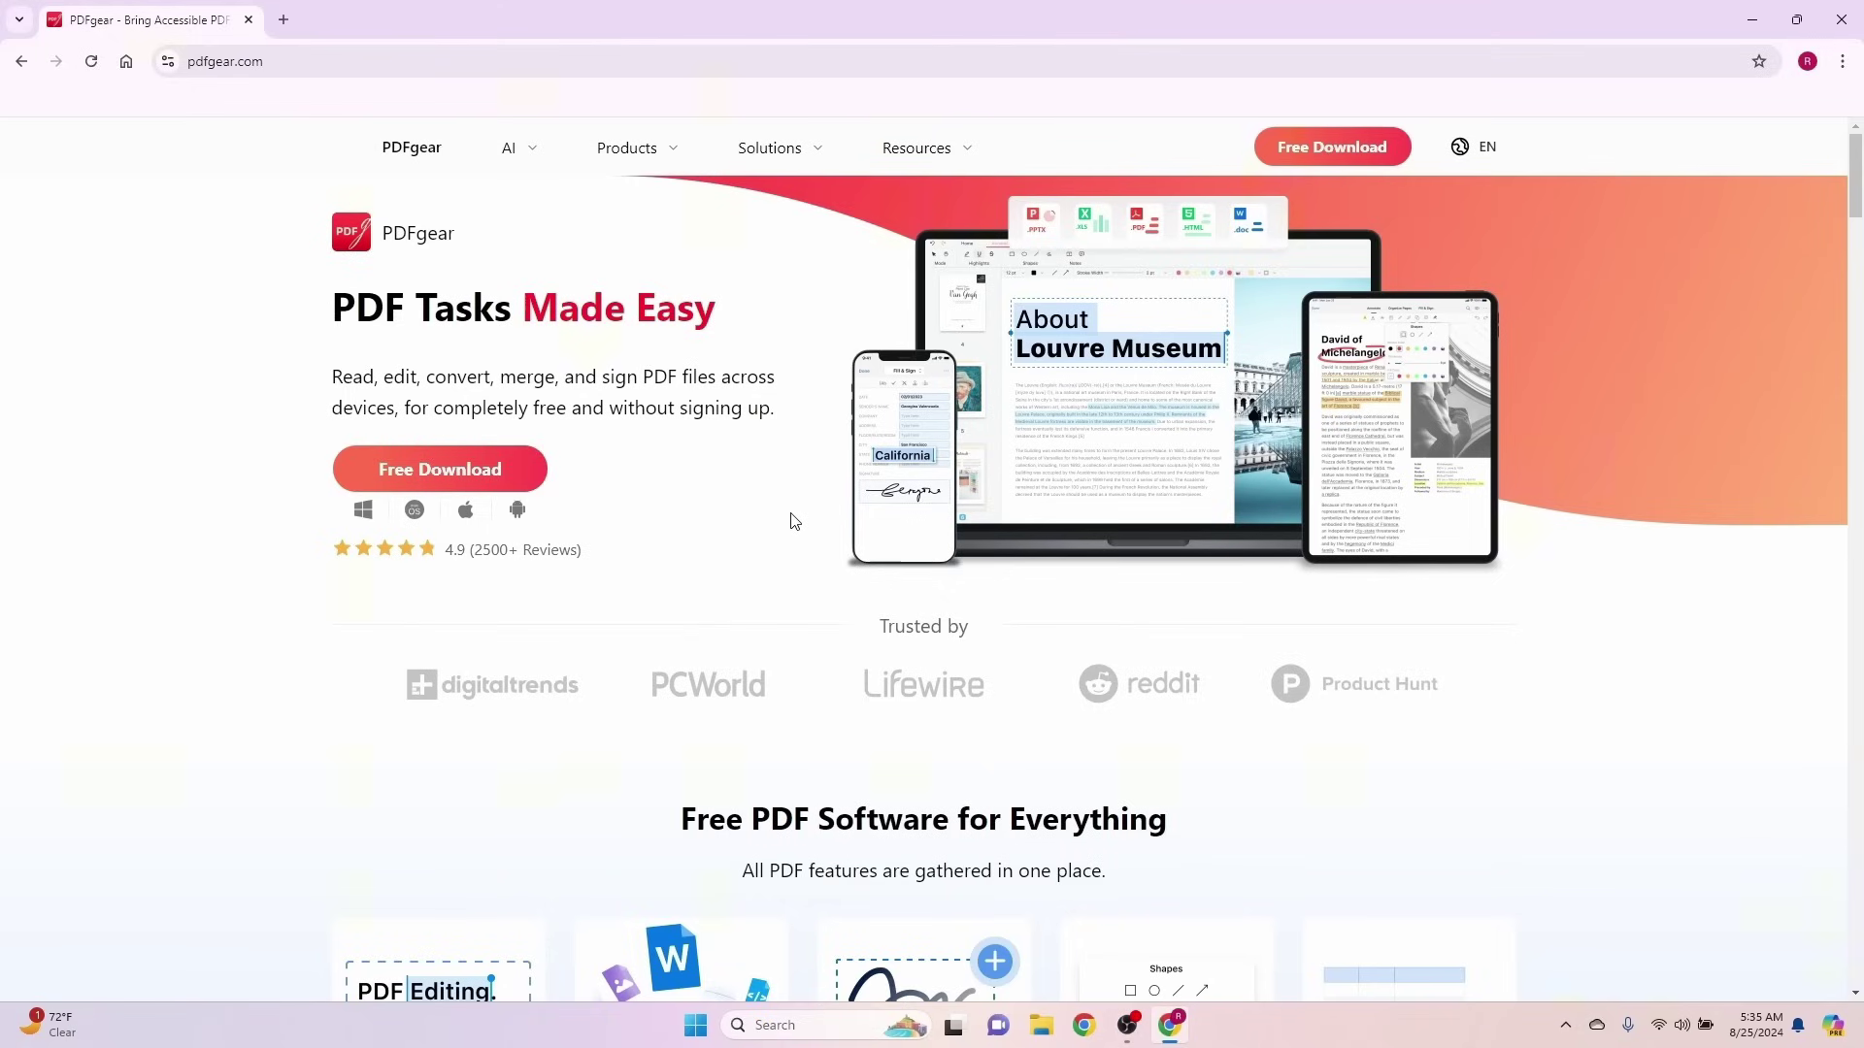
Download the PDFgear installer pdfgear_setup_v2.1.6.exe and run it
click(456, 475)
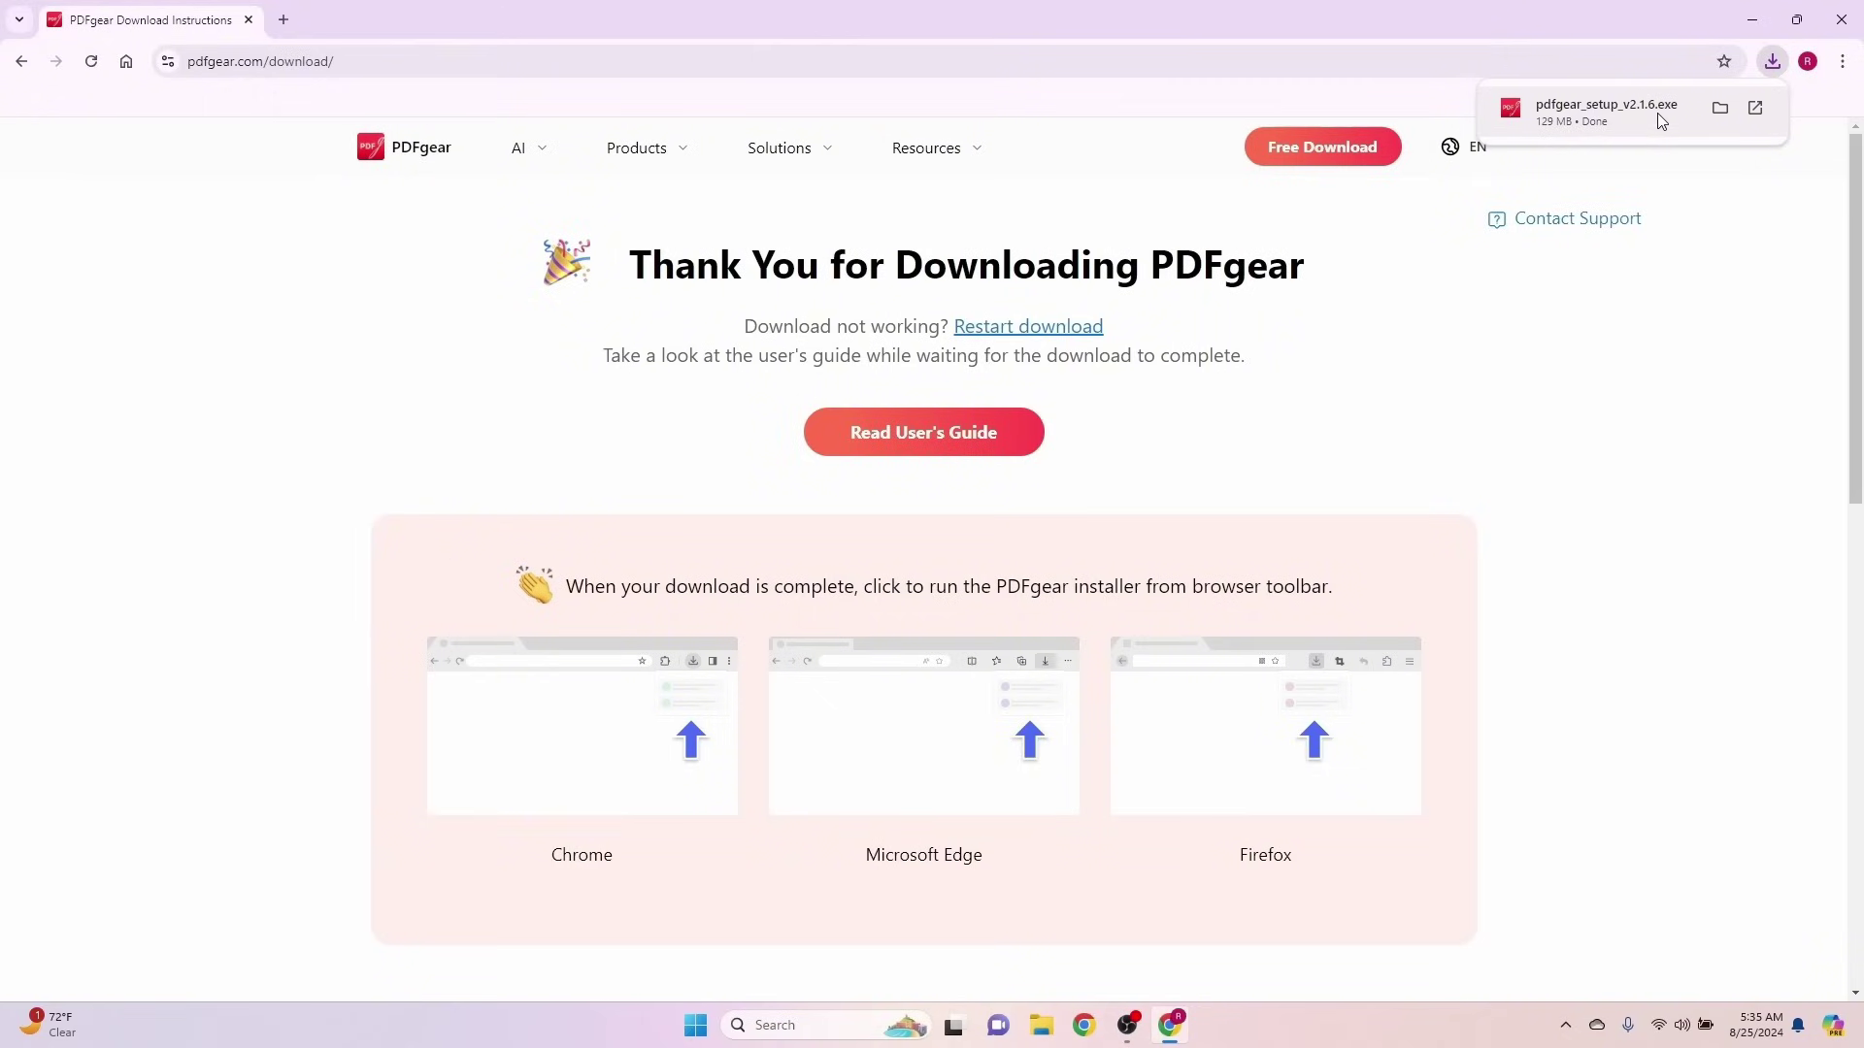
click(1662, 120)
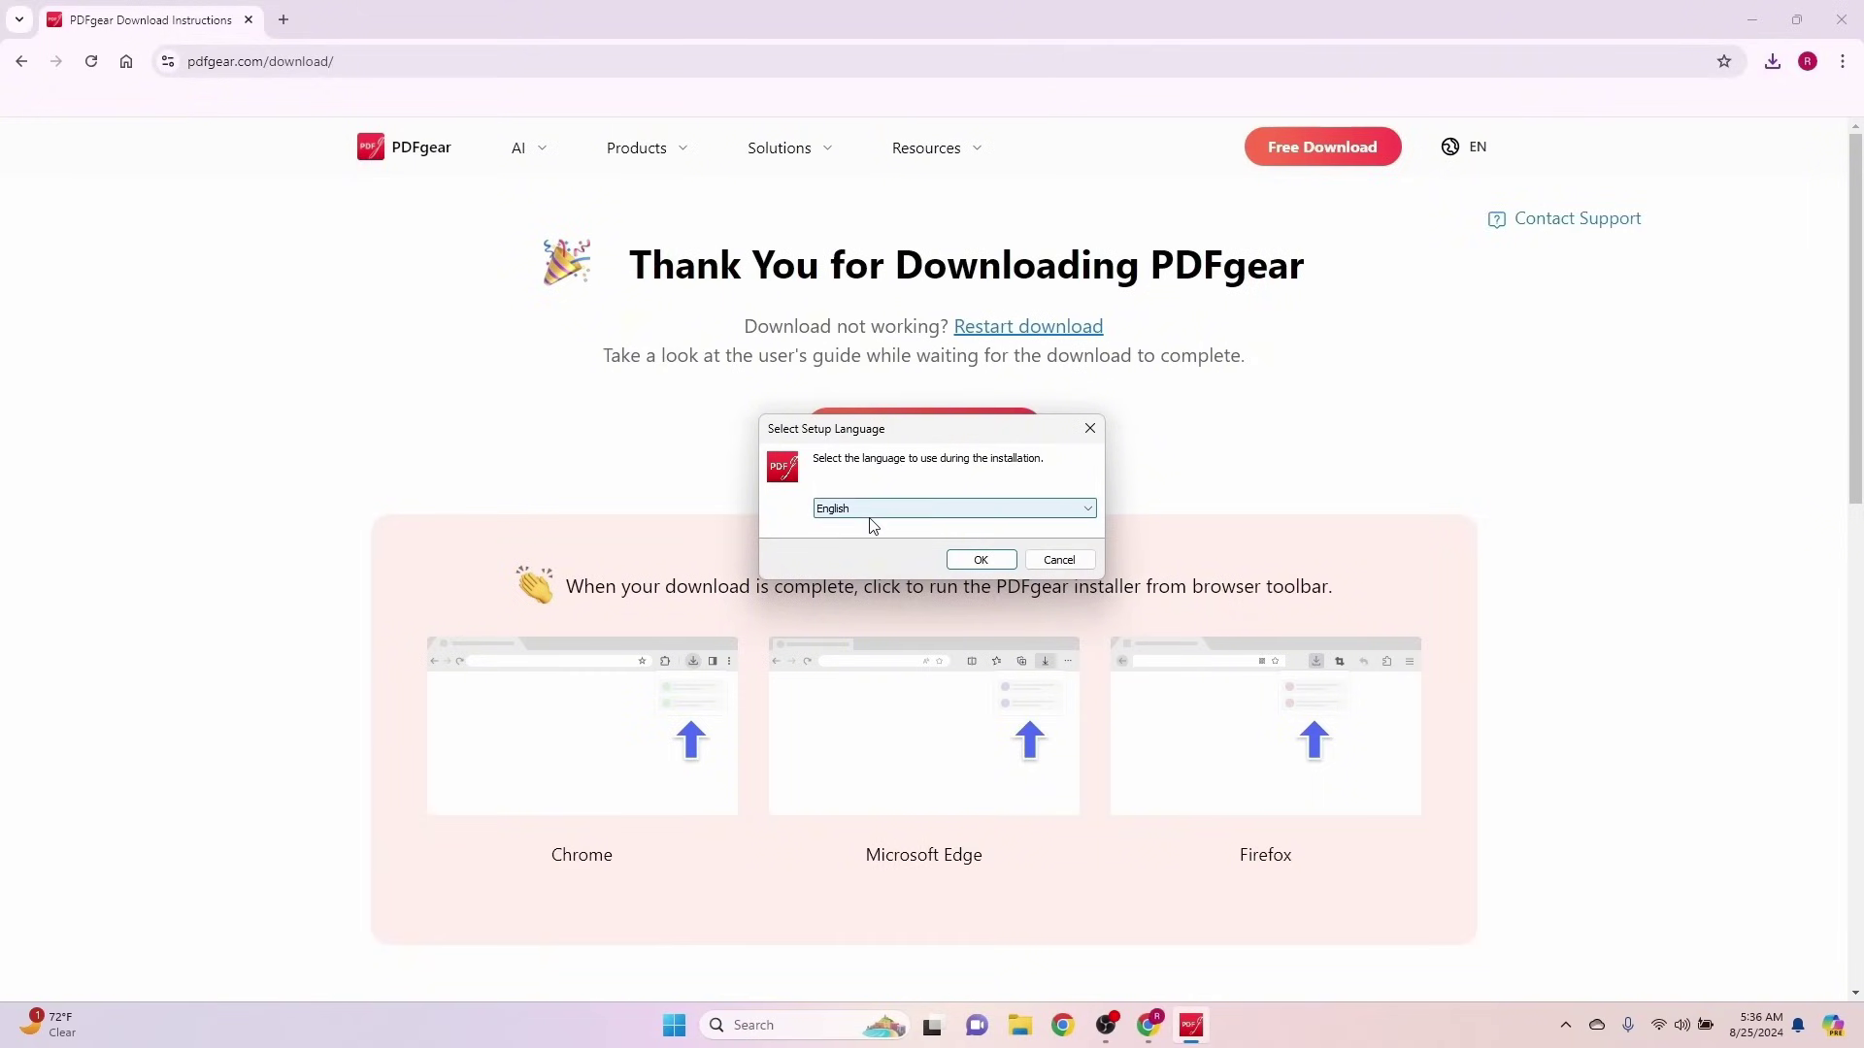
Keep English, accept the licence, and keep the install folder C:\Program Files\PDFgear
click(995, 561)
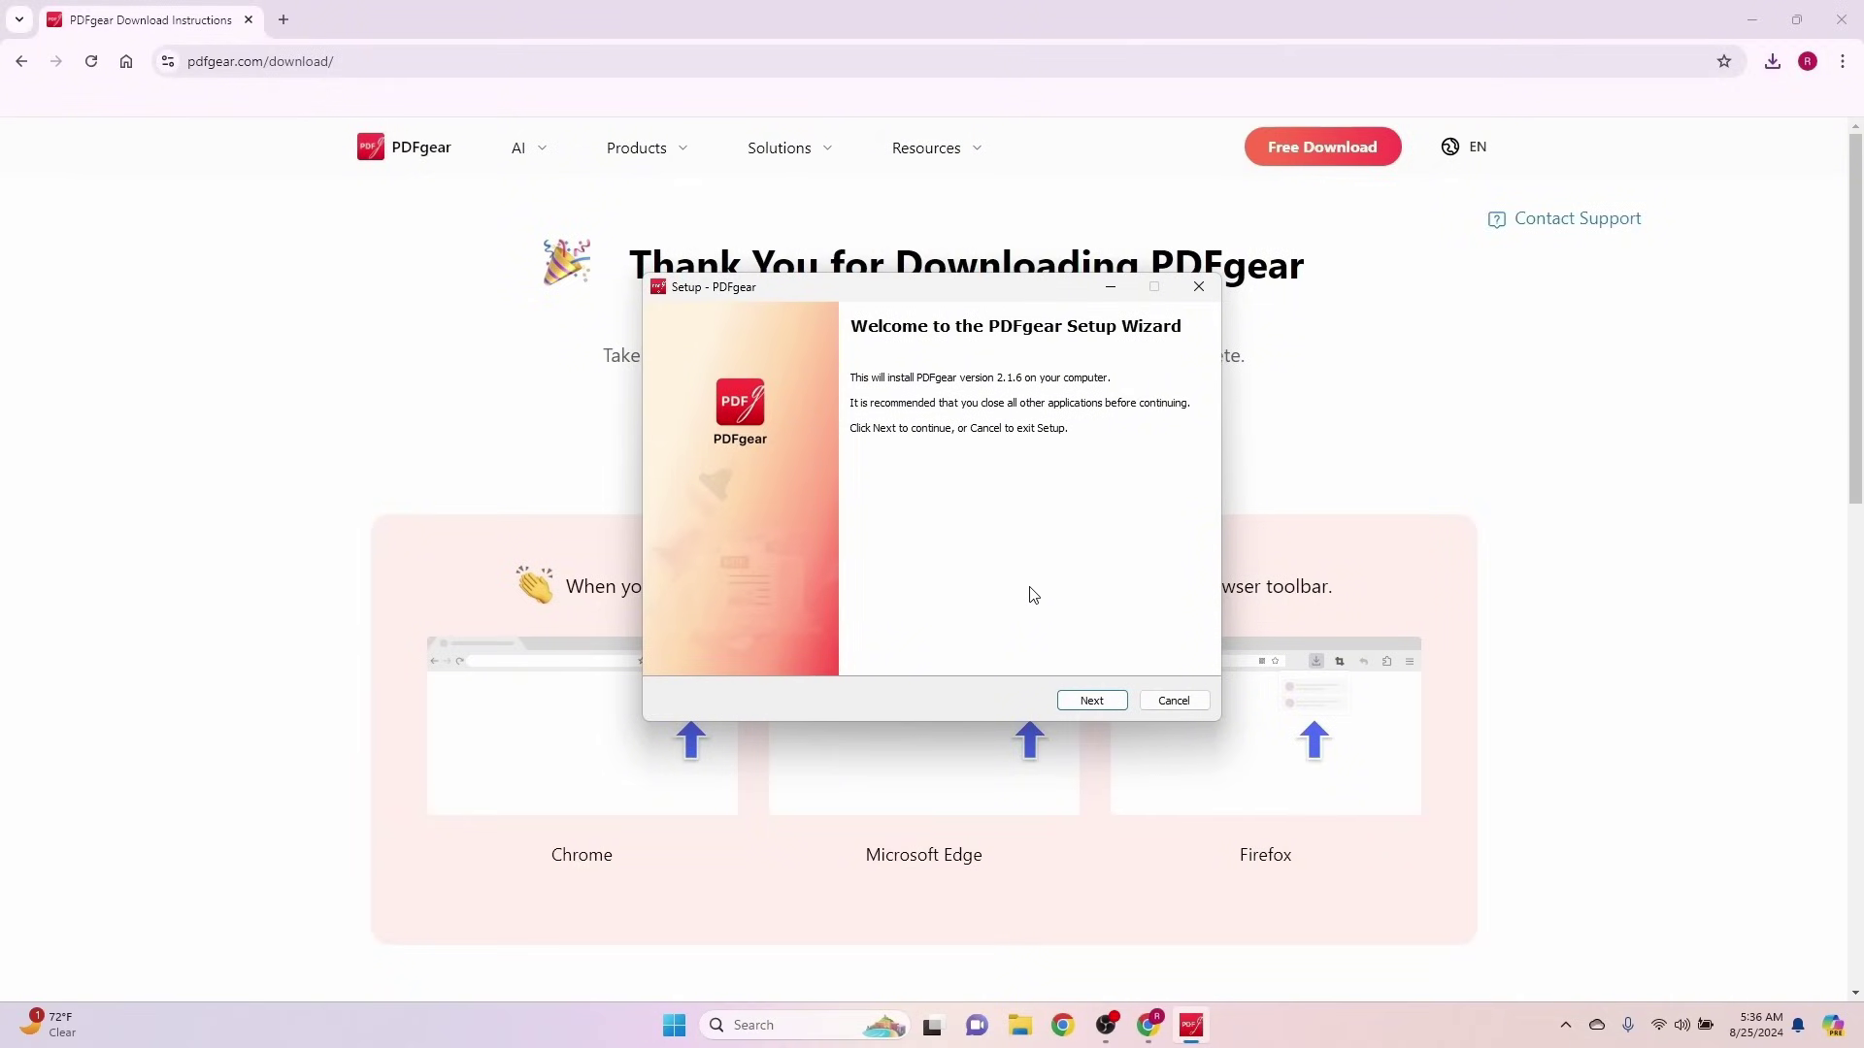
click(1092, 700)
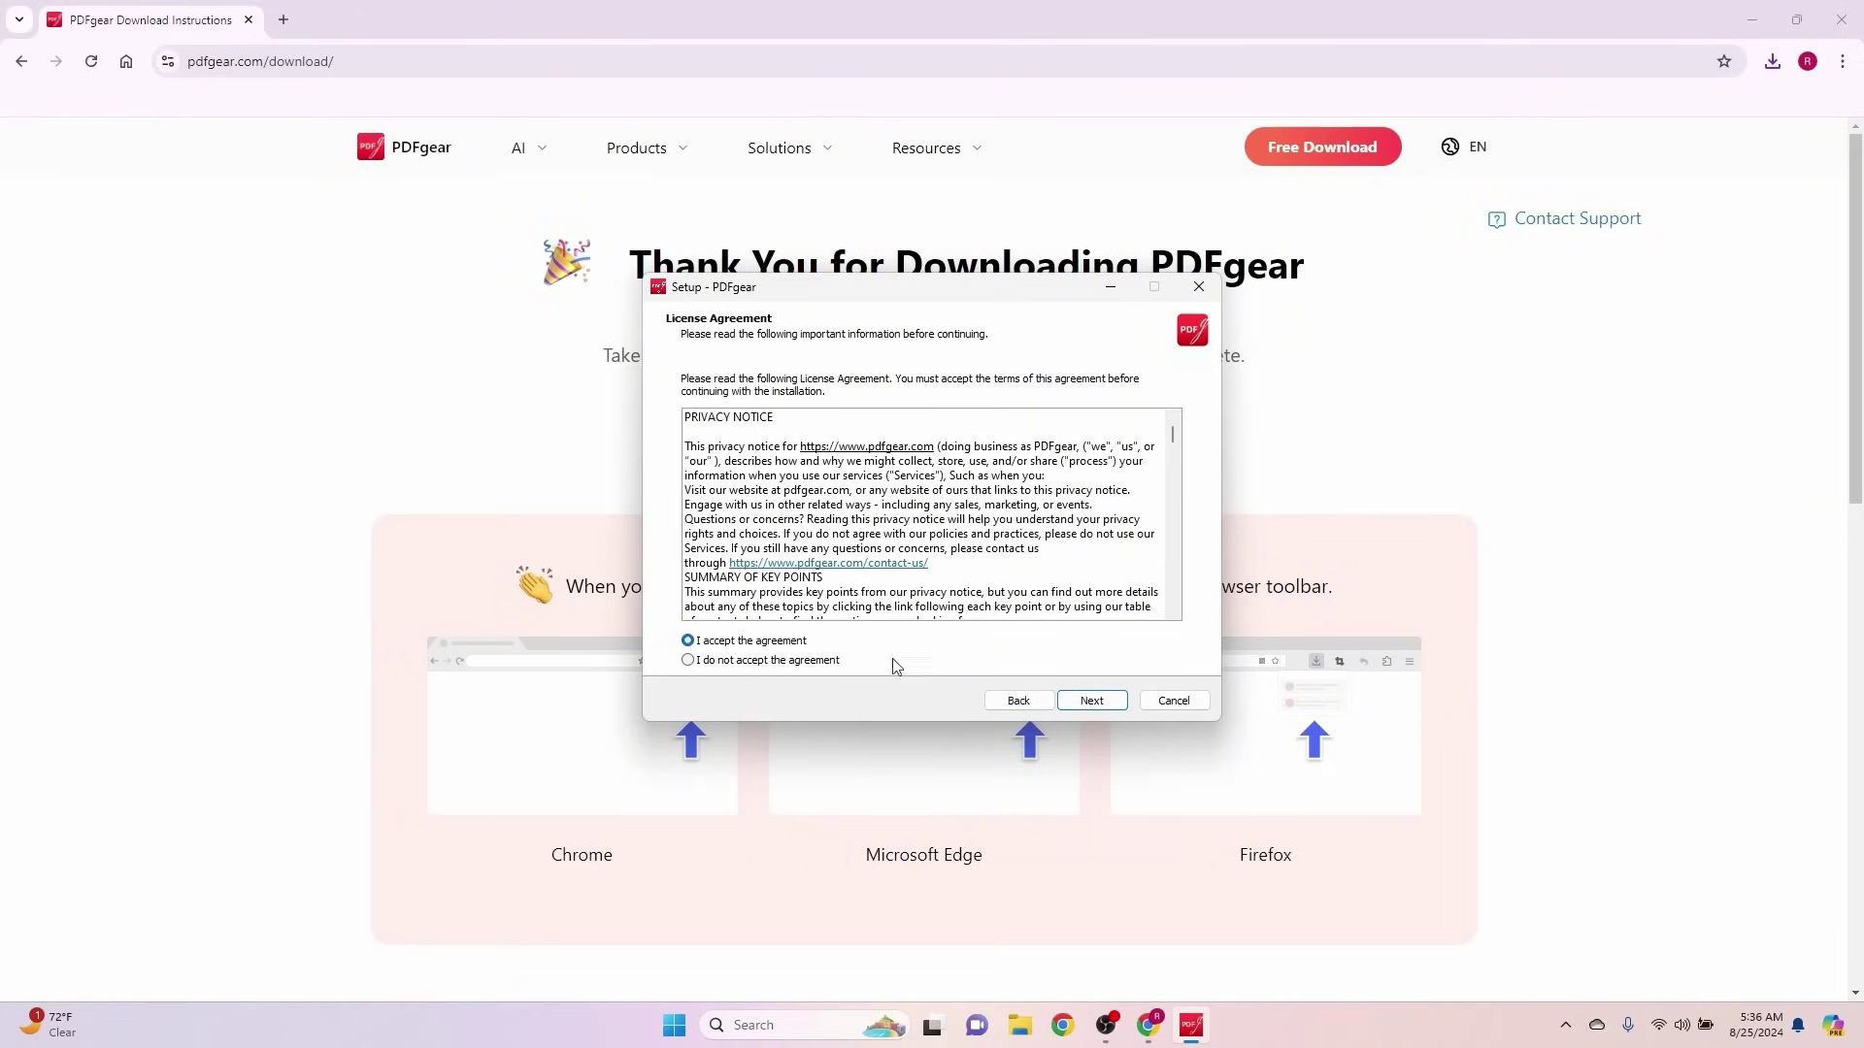
click(1092, 699)
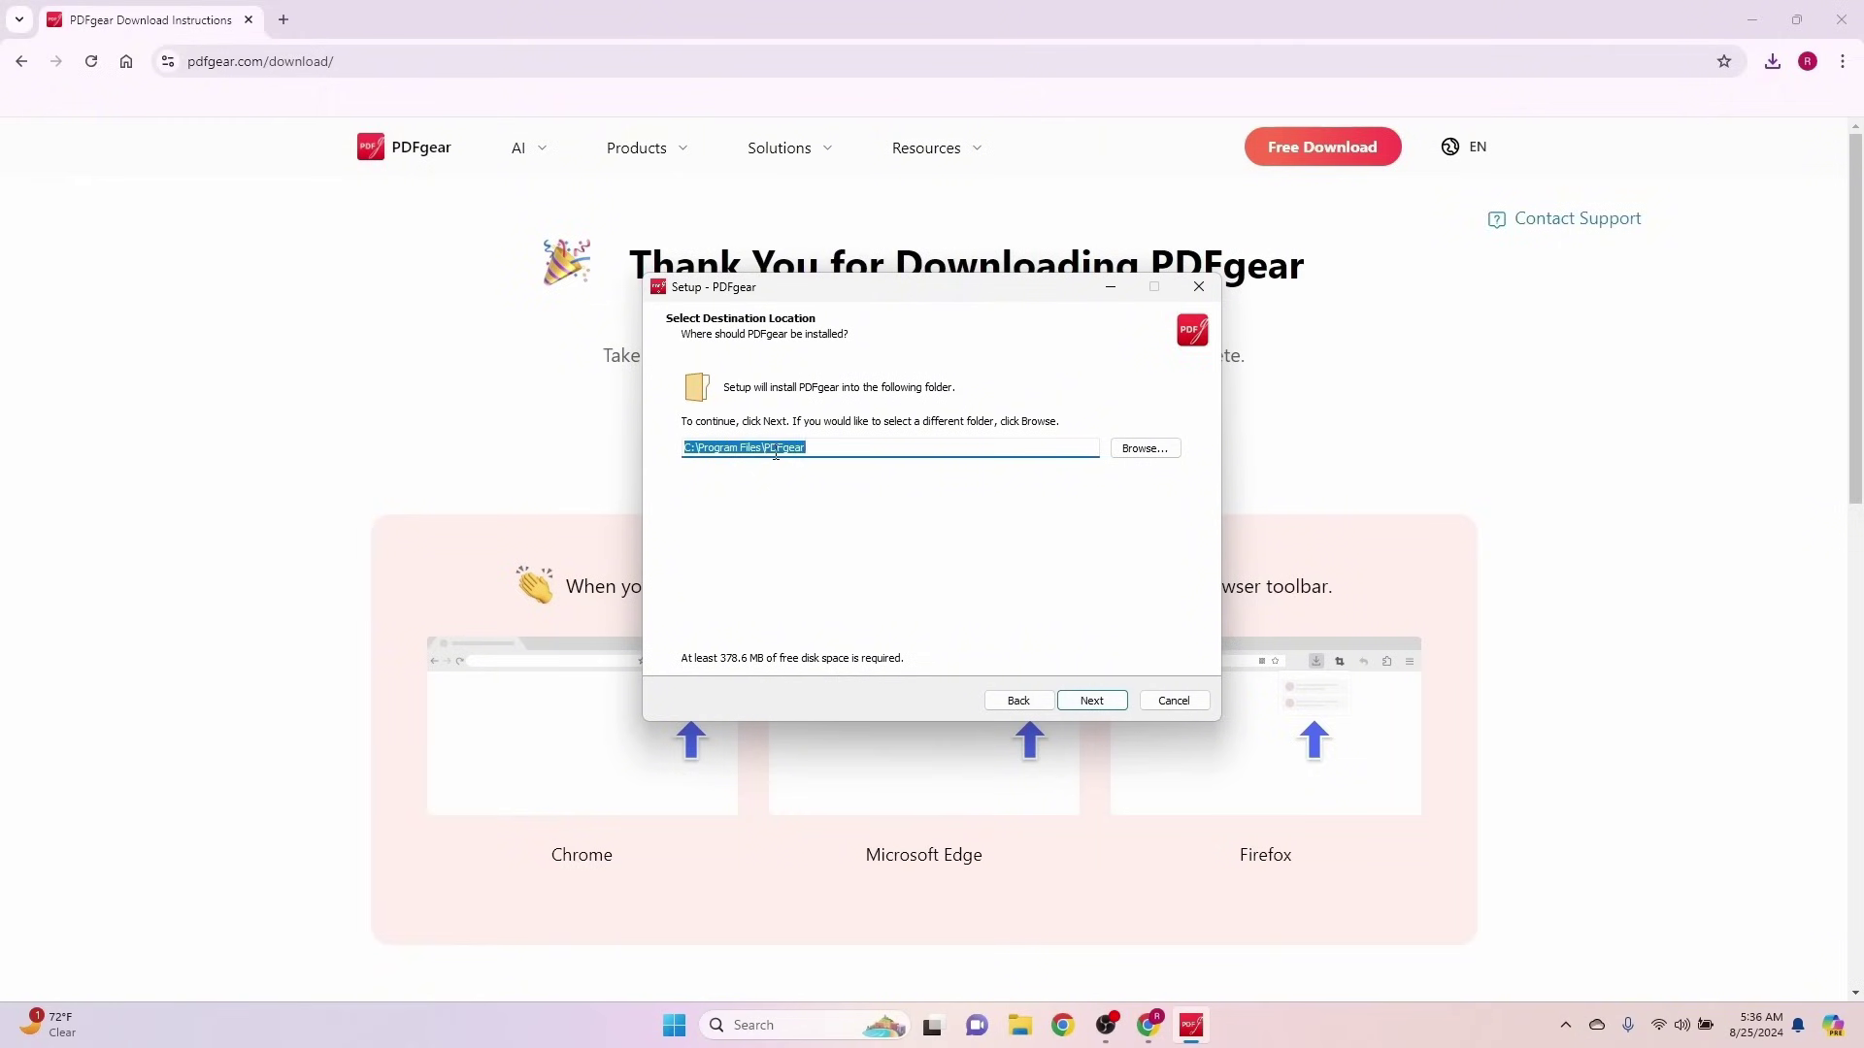
click(1097, 703)
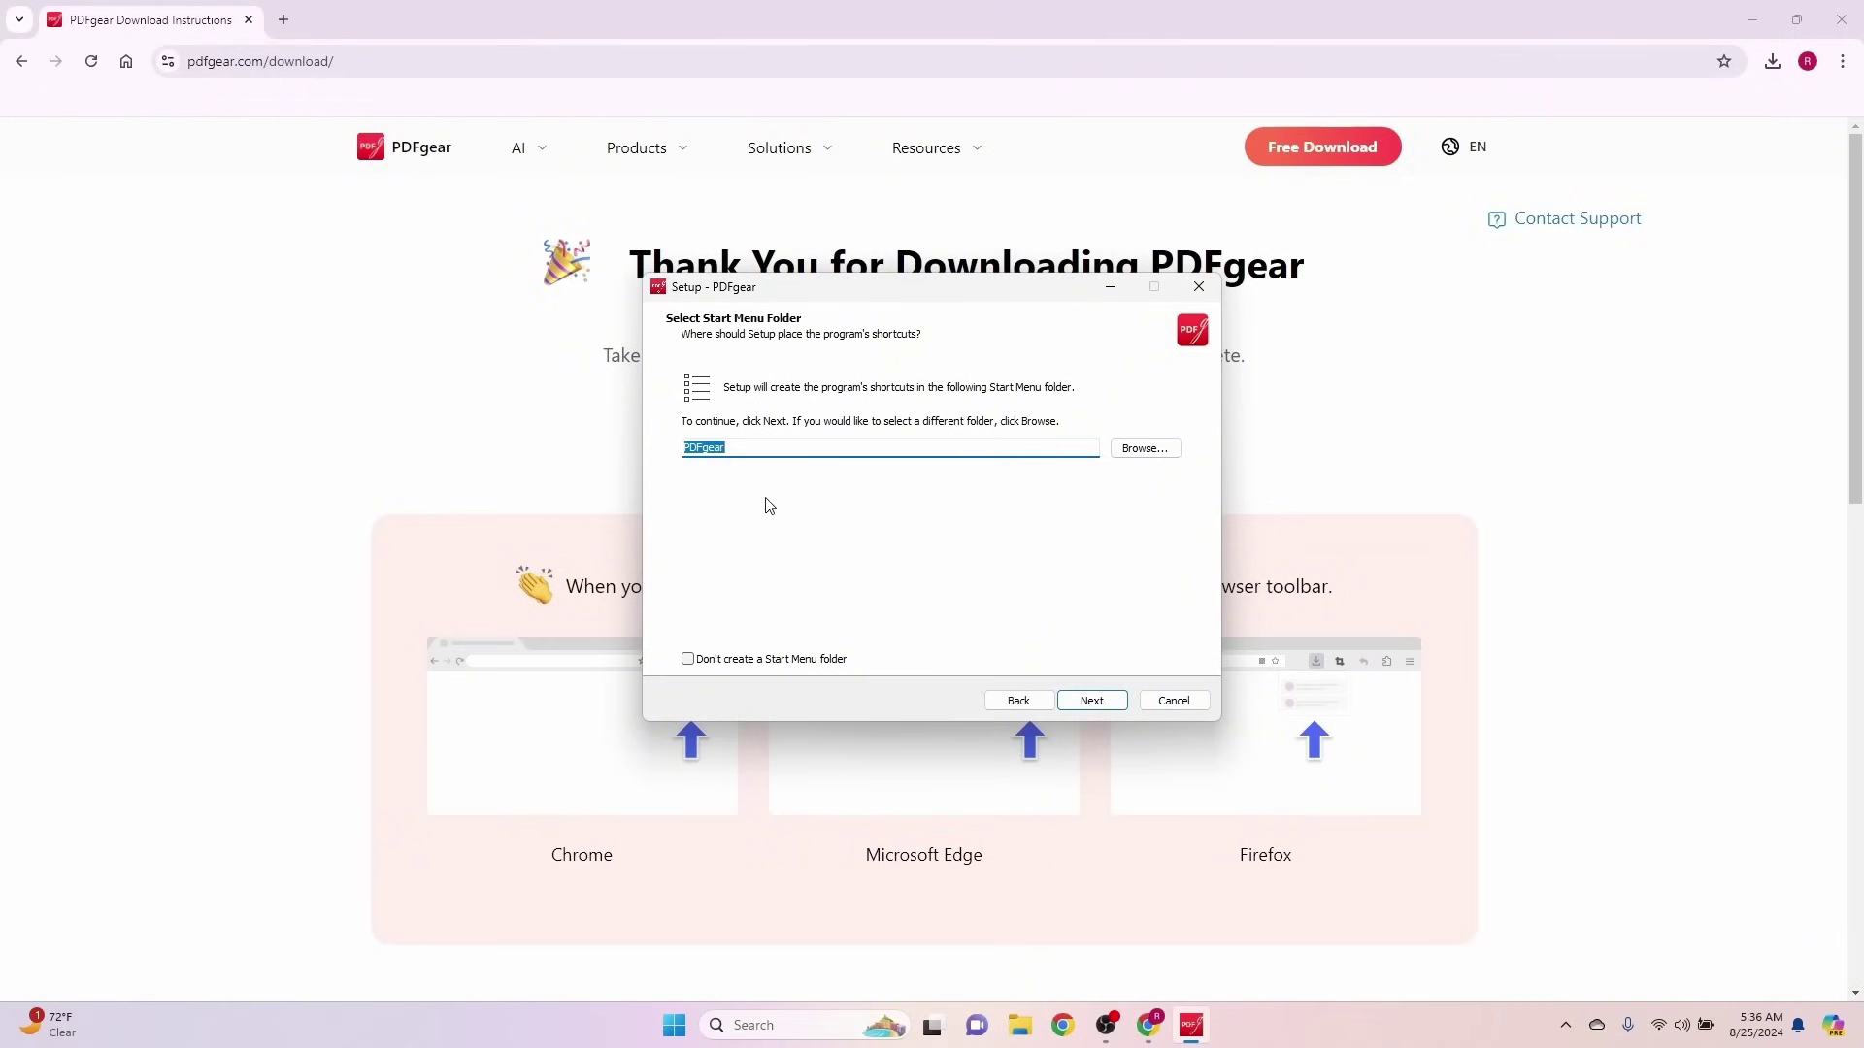
Keep the PDFgear Start Menu folder, skip the Quick Launch shortcut, install, and launch PDFgear
click(1095, 699)
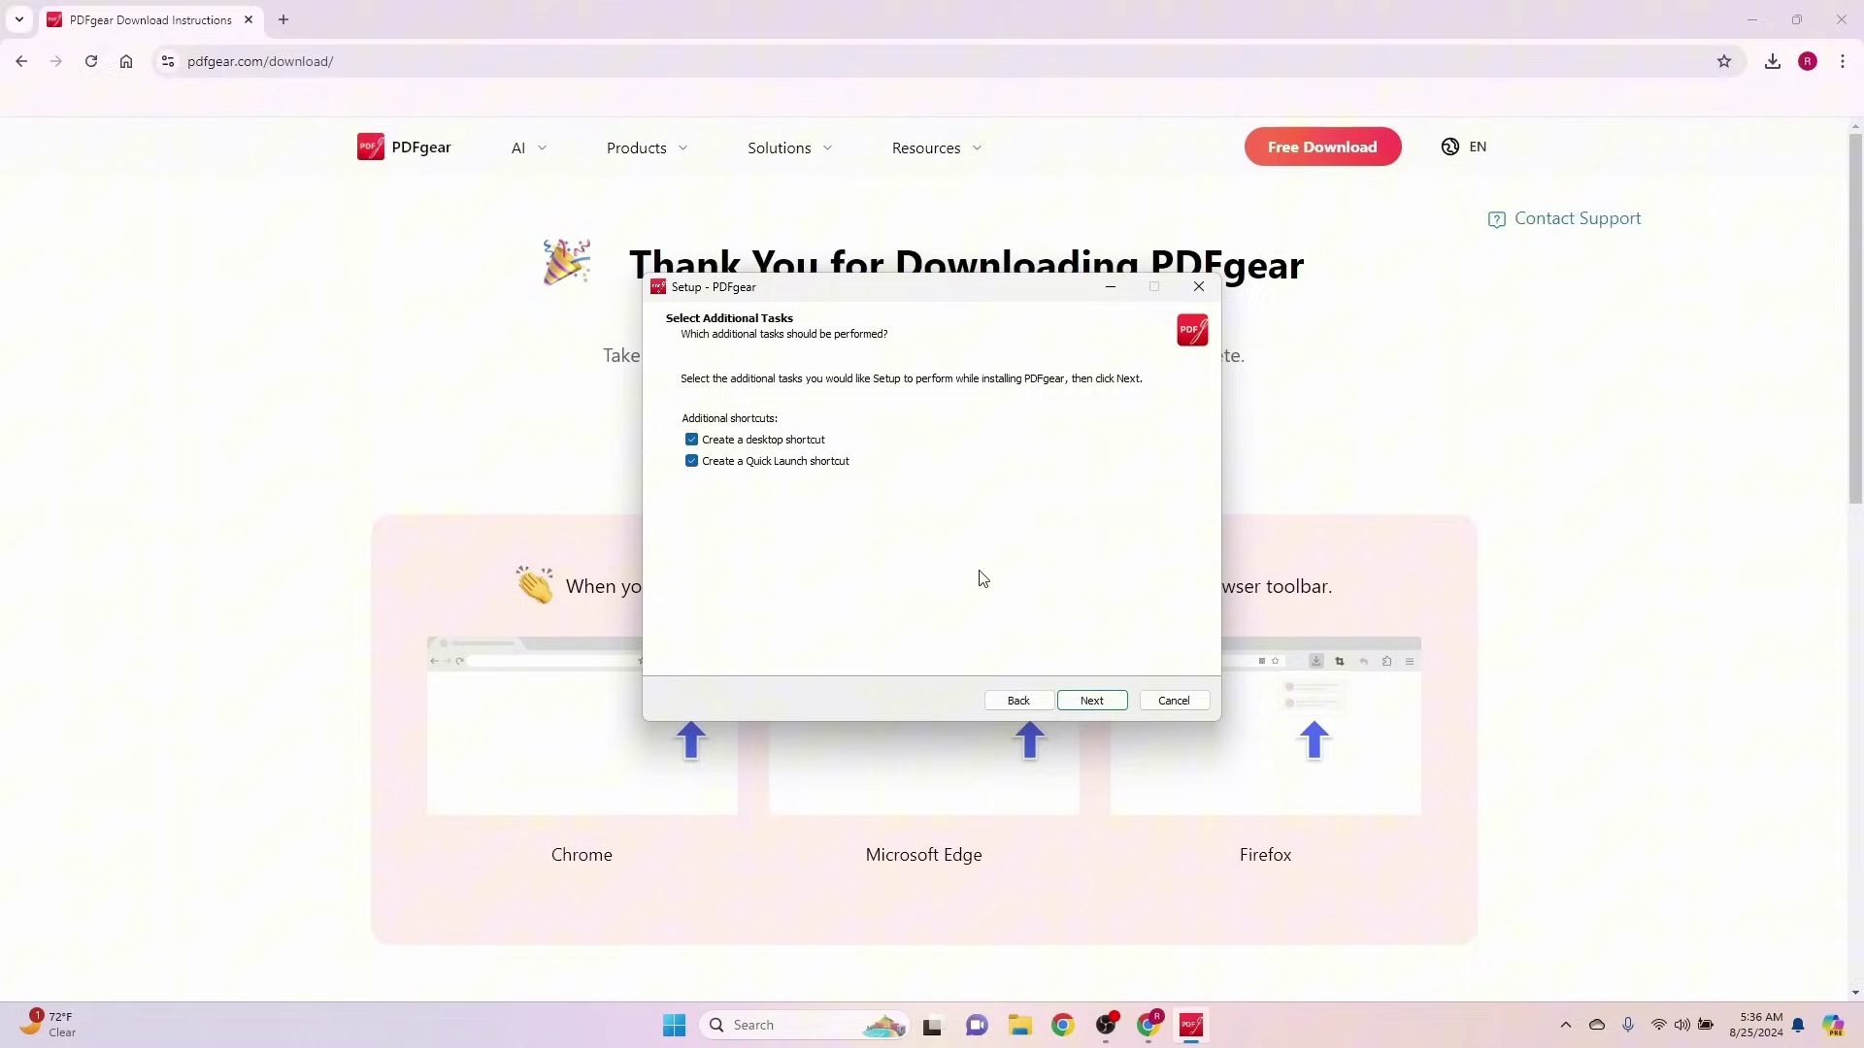
click(693, 463)
click(1114, 705)
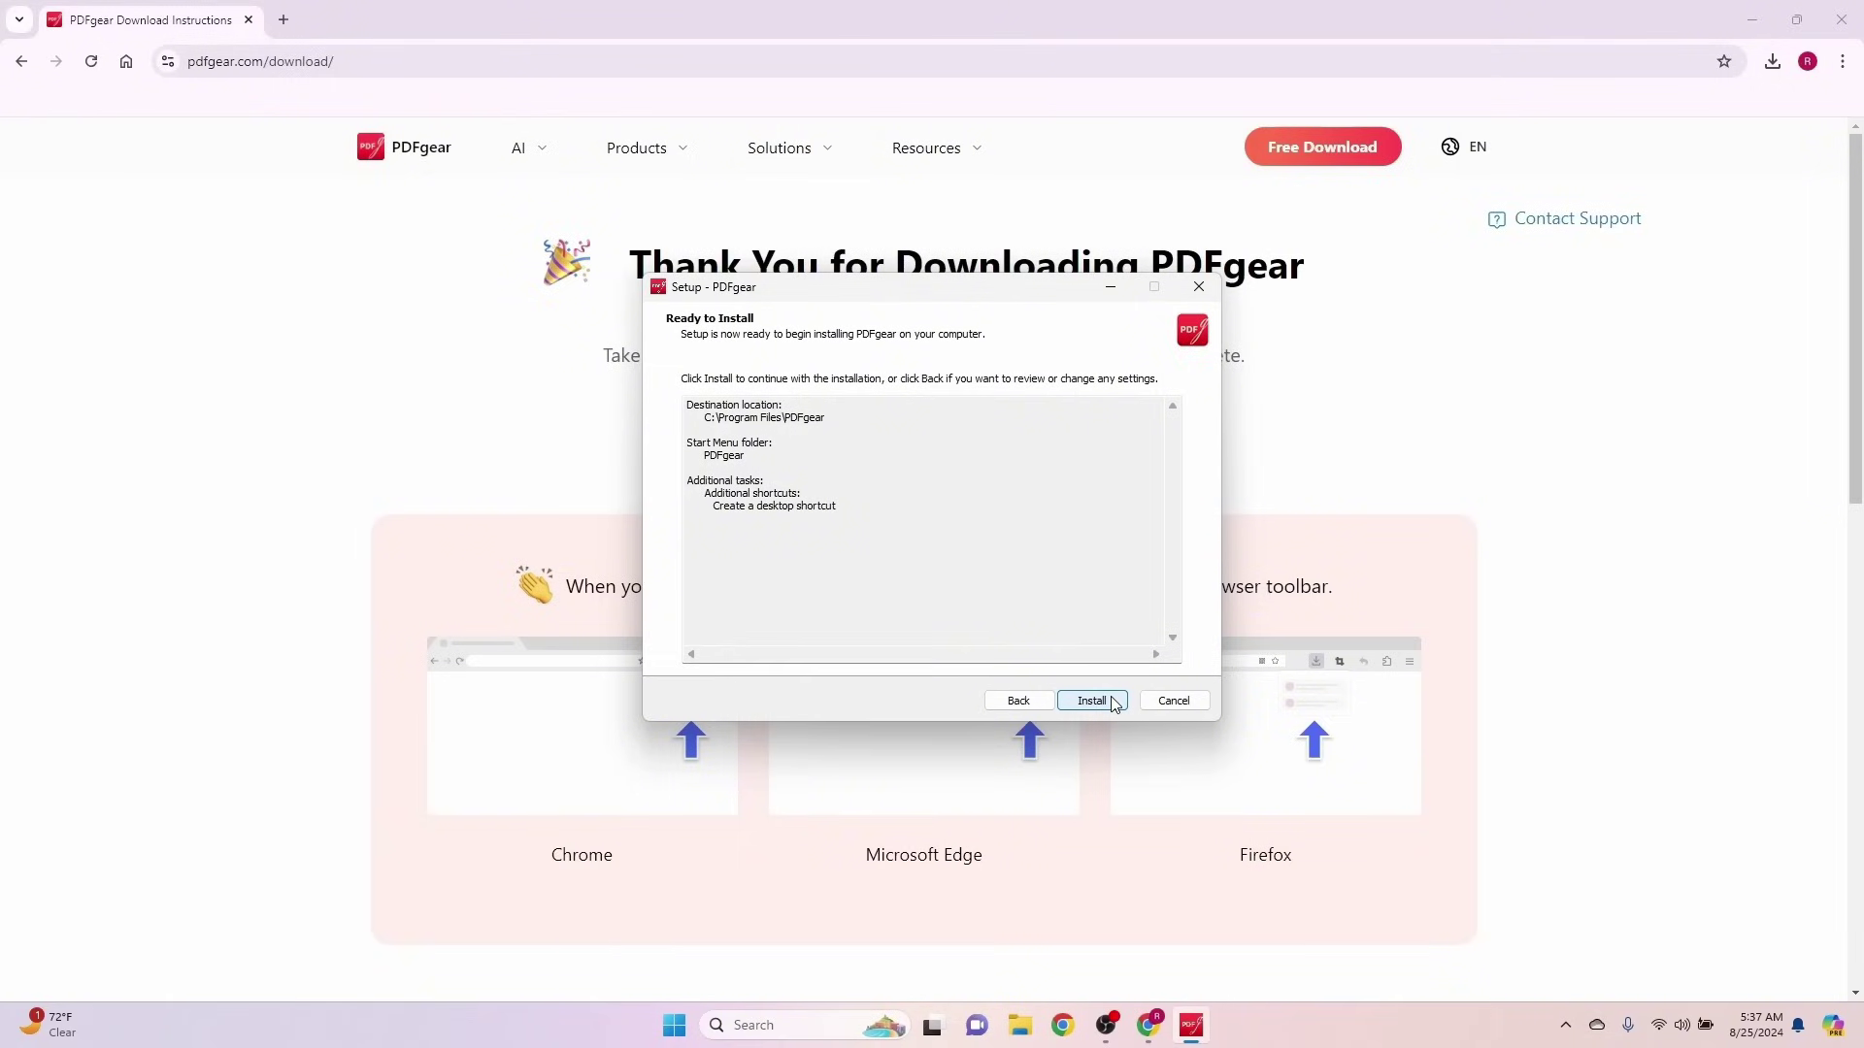
click(1113, 705)
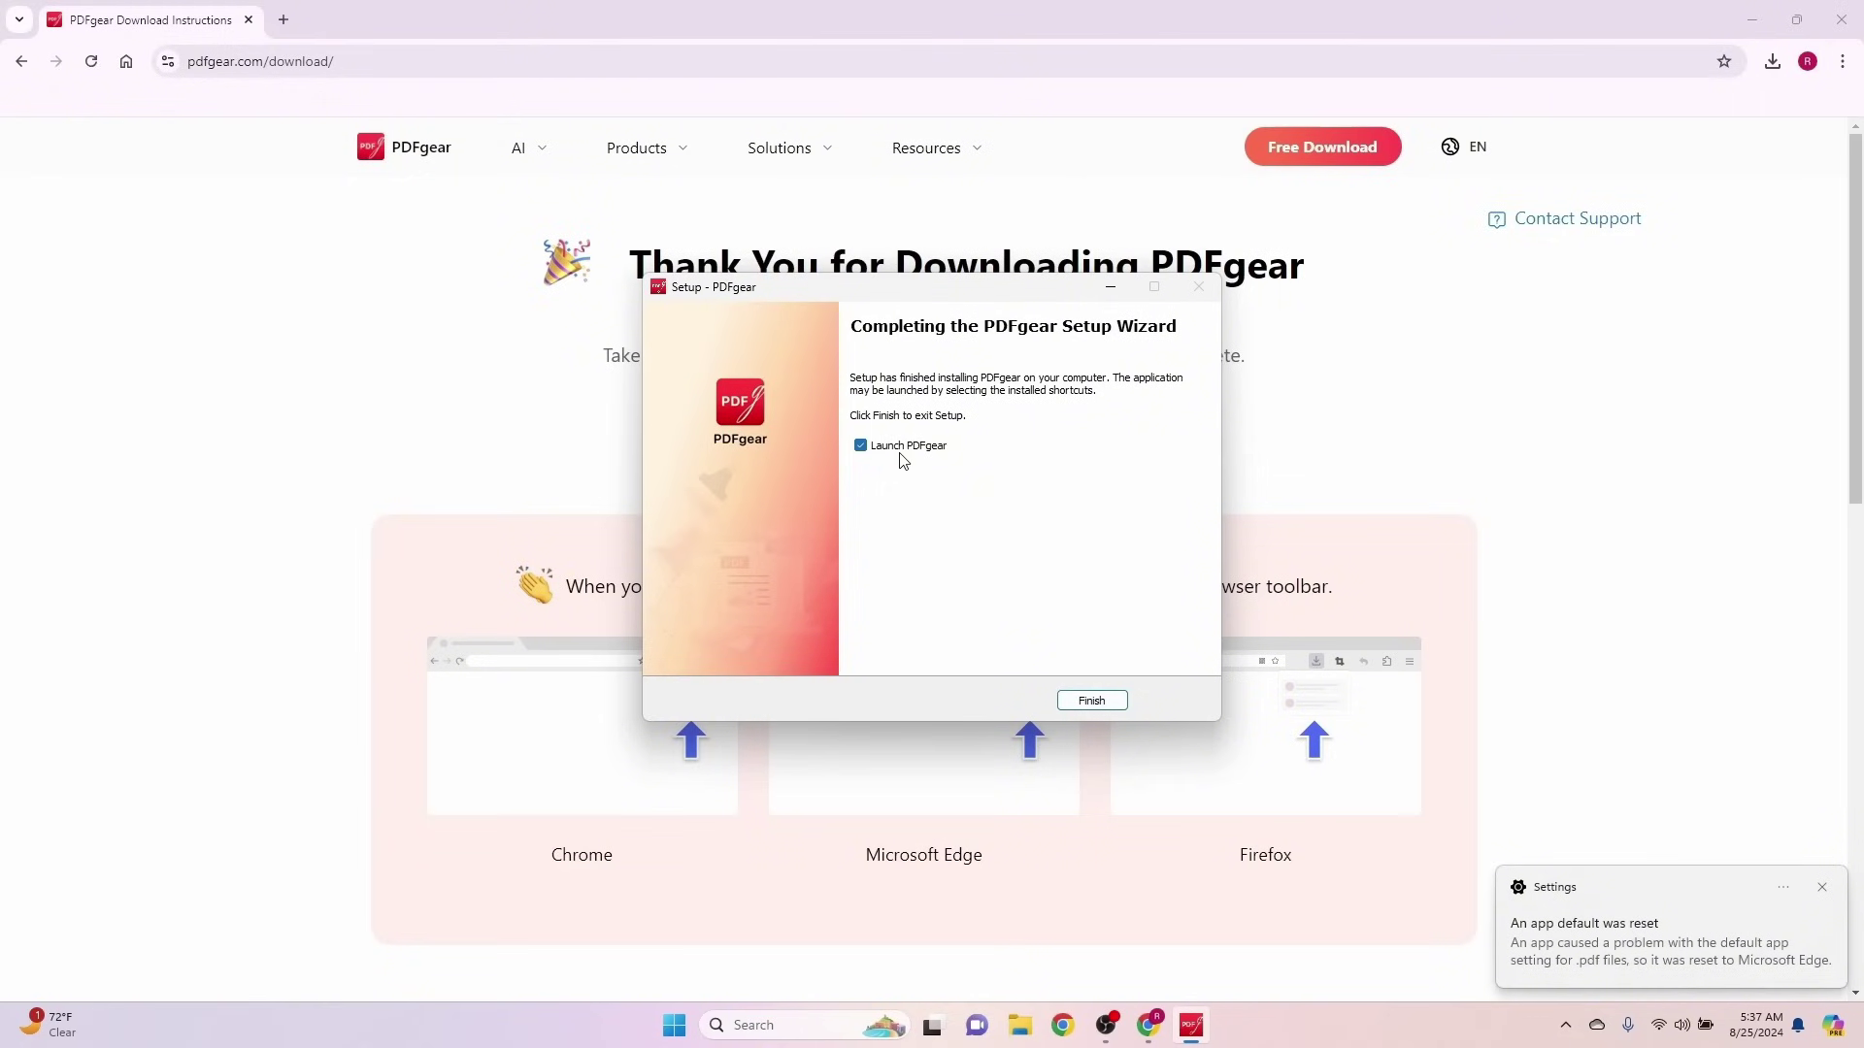
click(1092, 702)
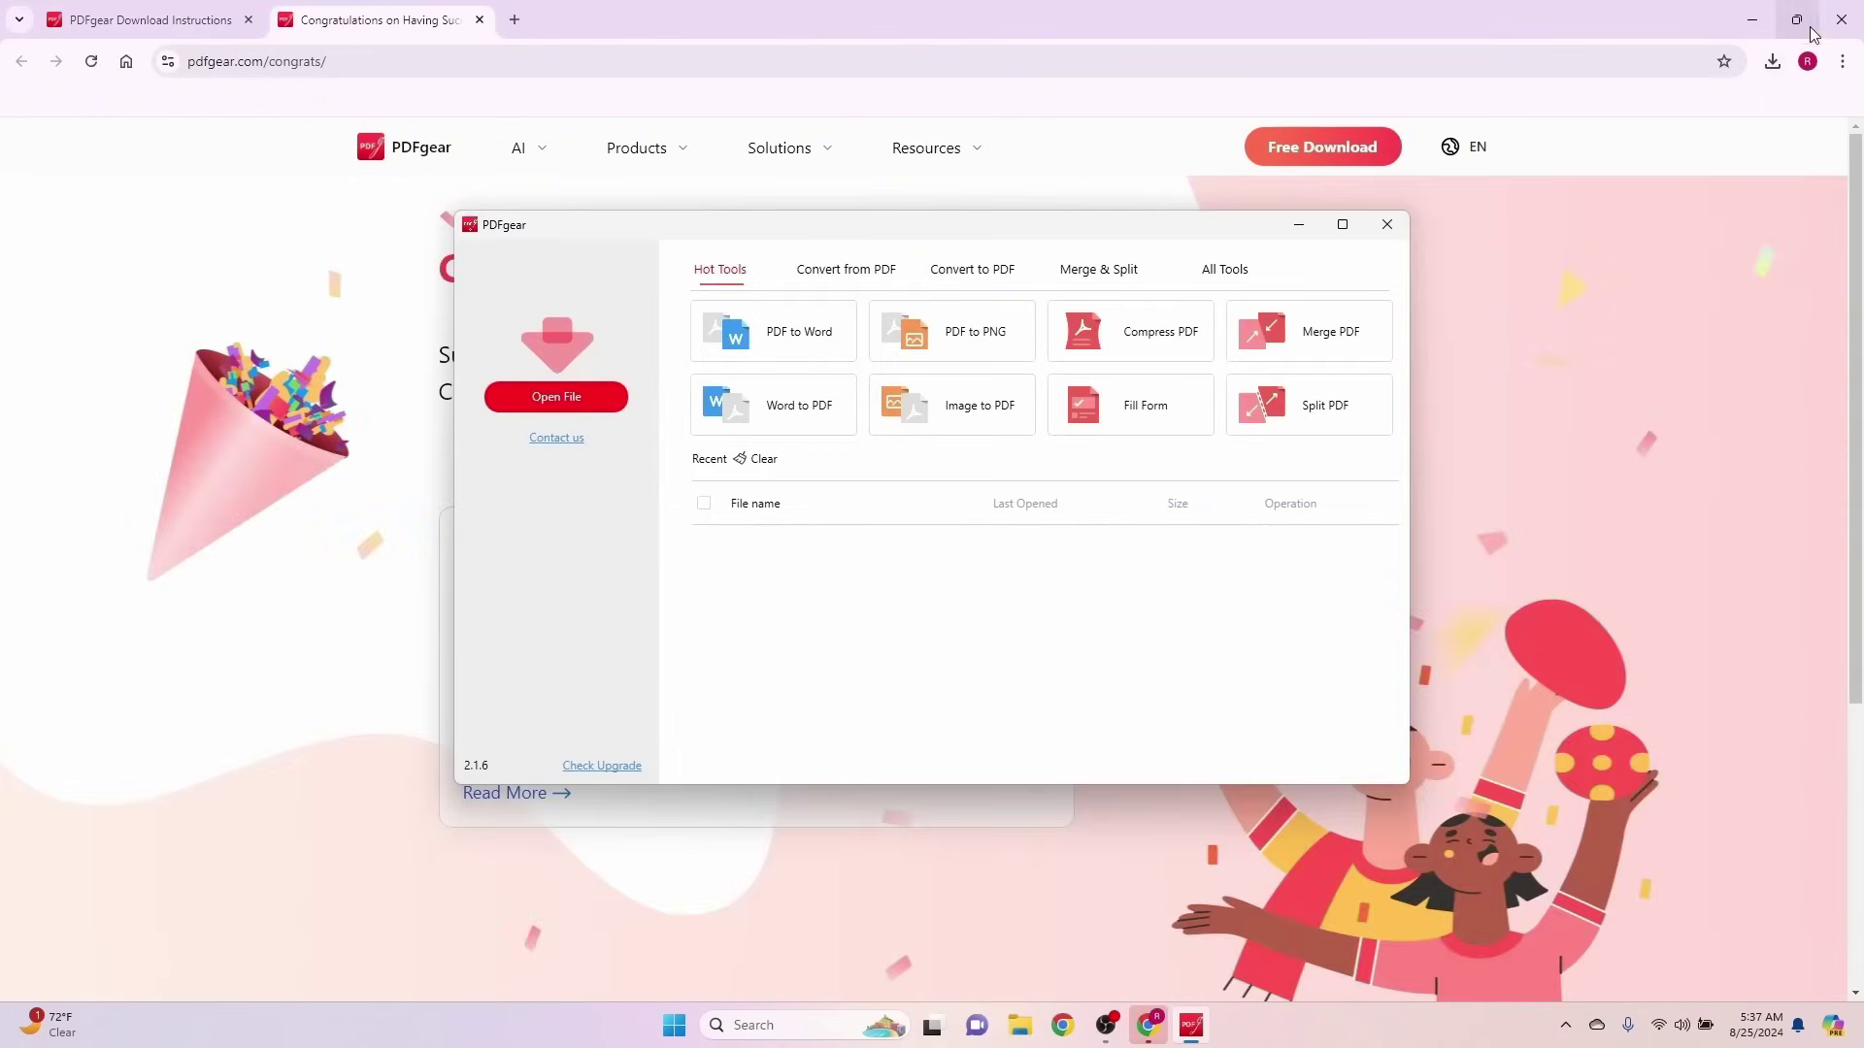
Close the Chrome window showing the PDFgear congratulations page
click(1841, 20)
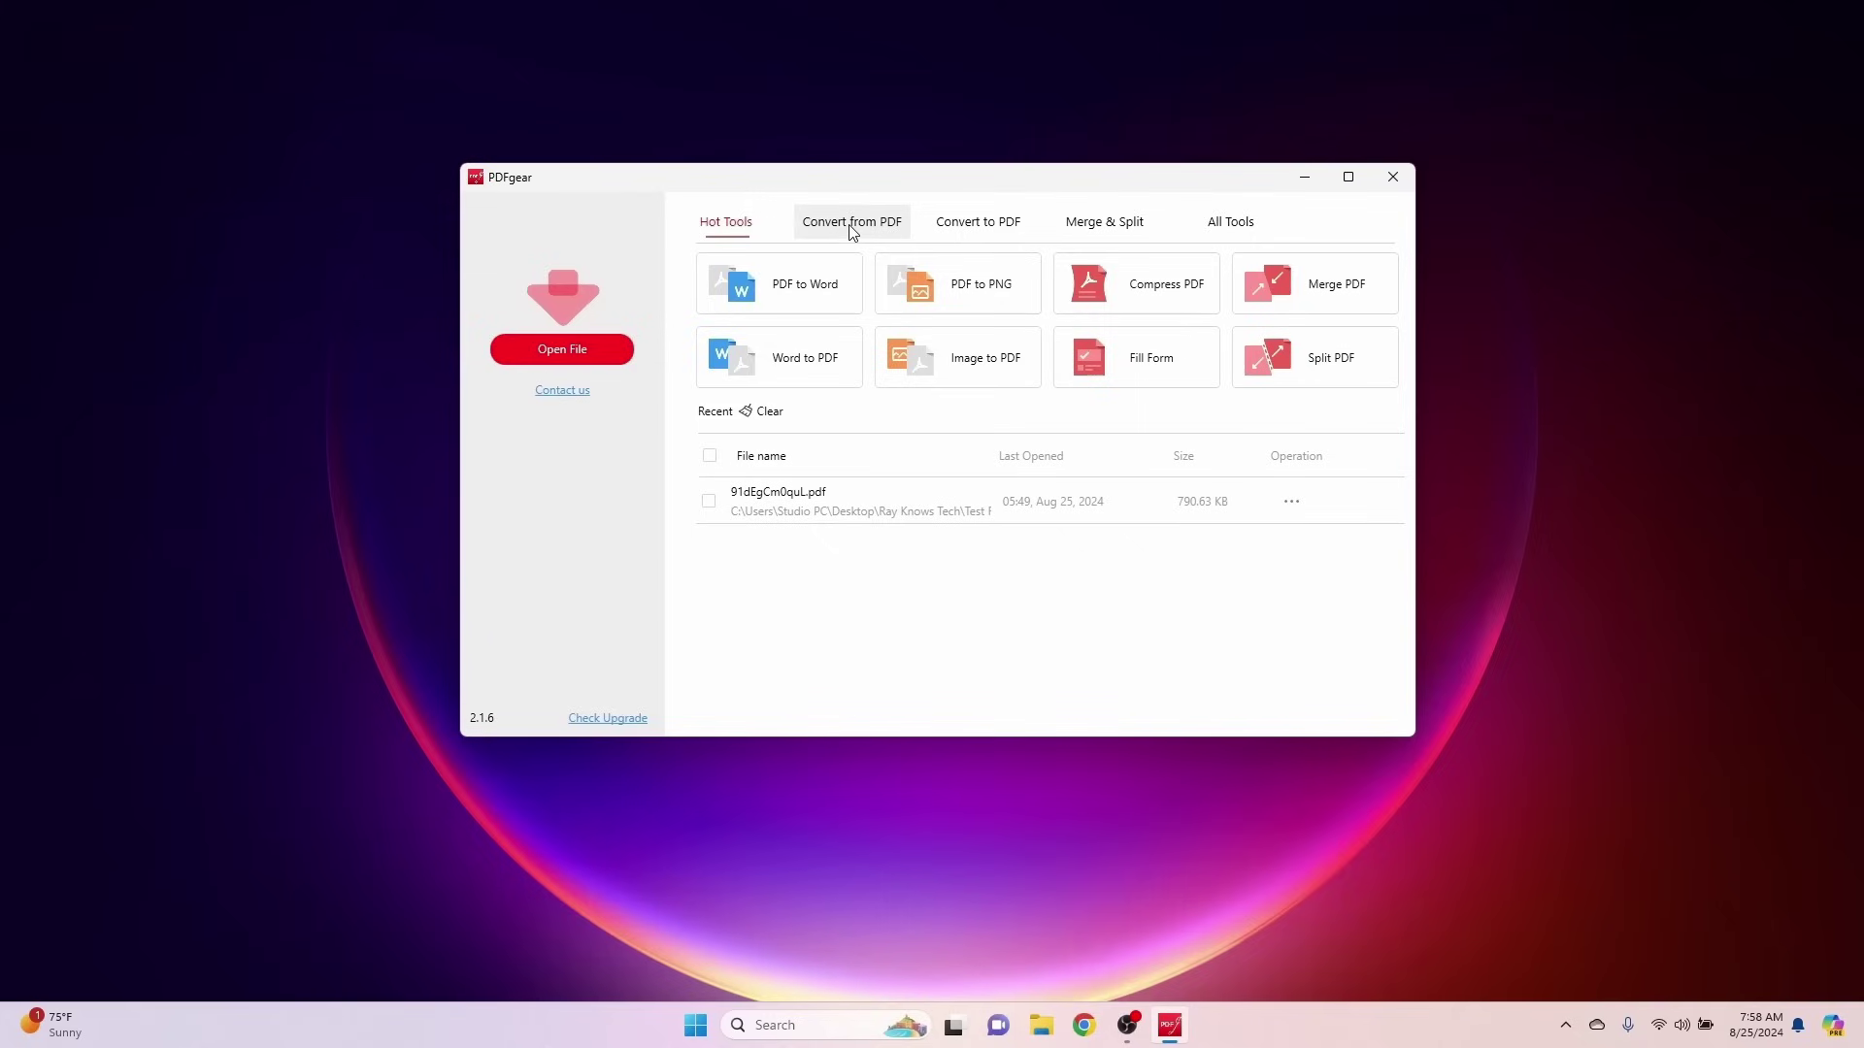
click(851, 225)
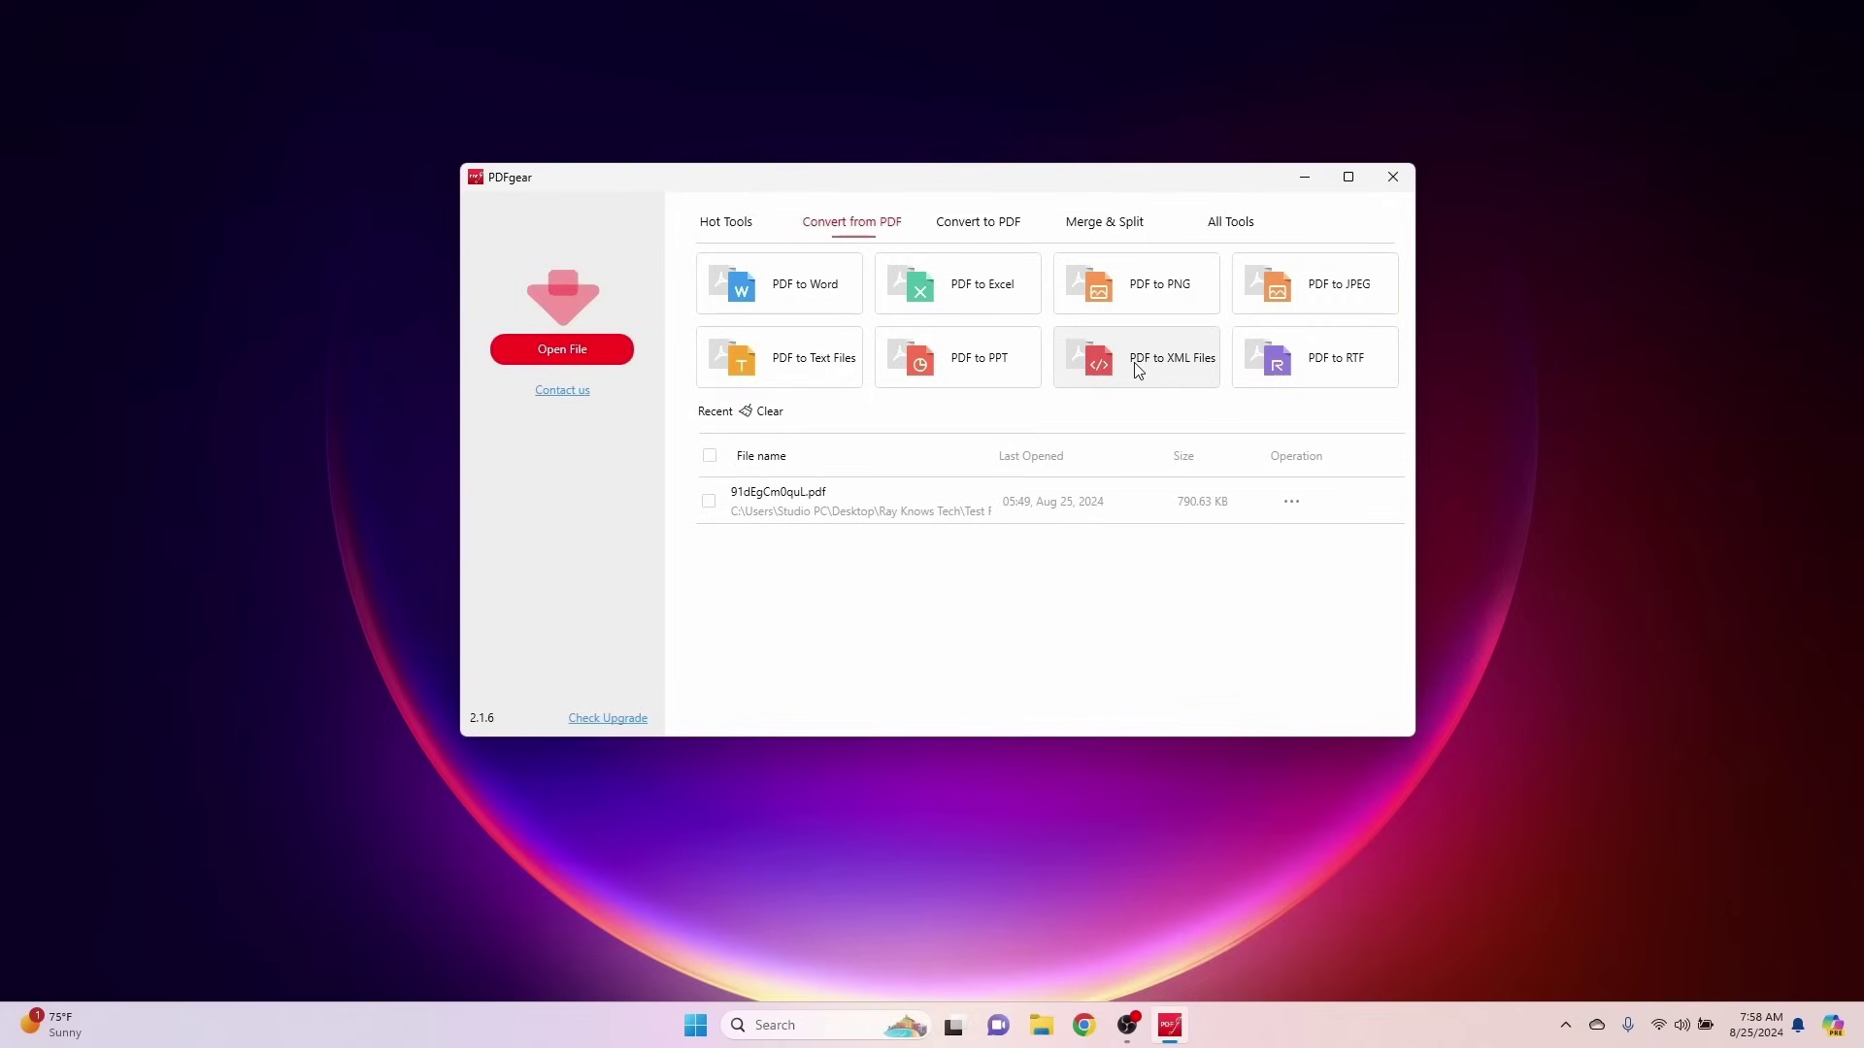
click(988, 229)
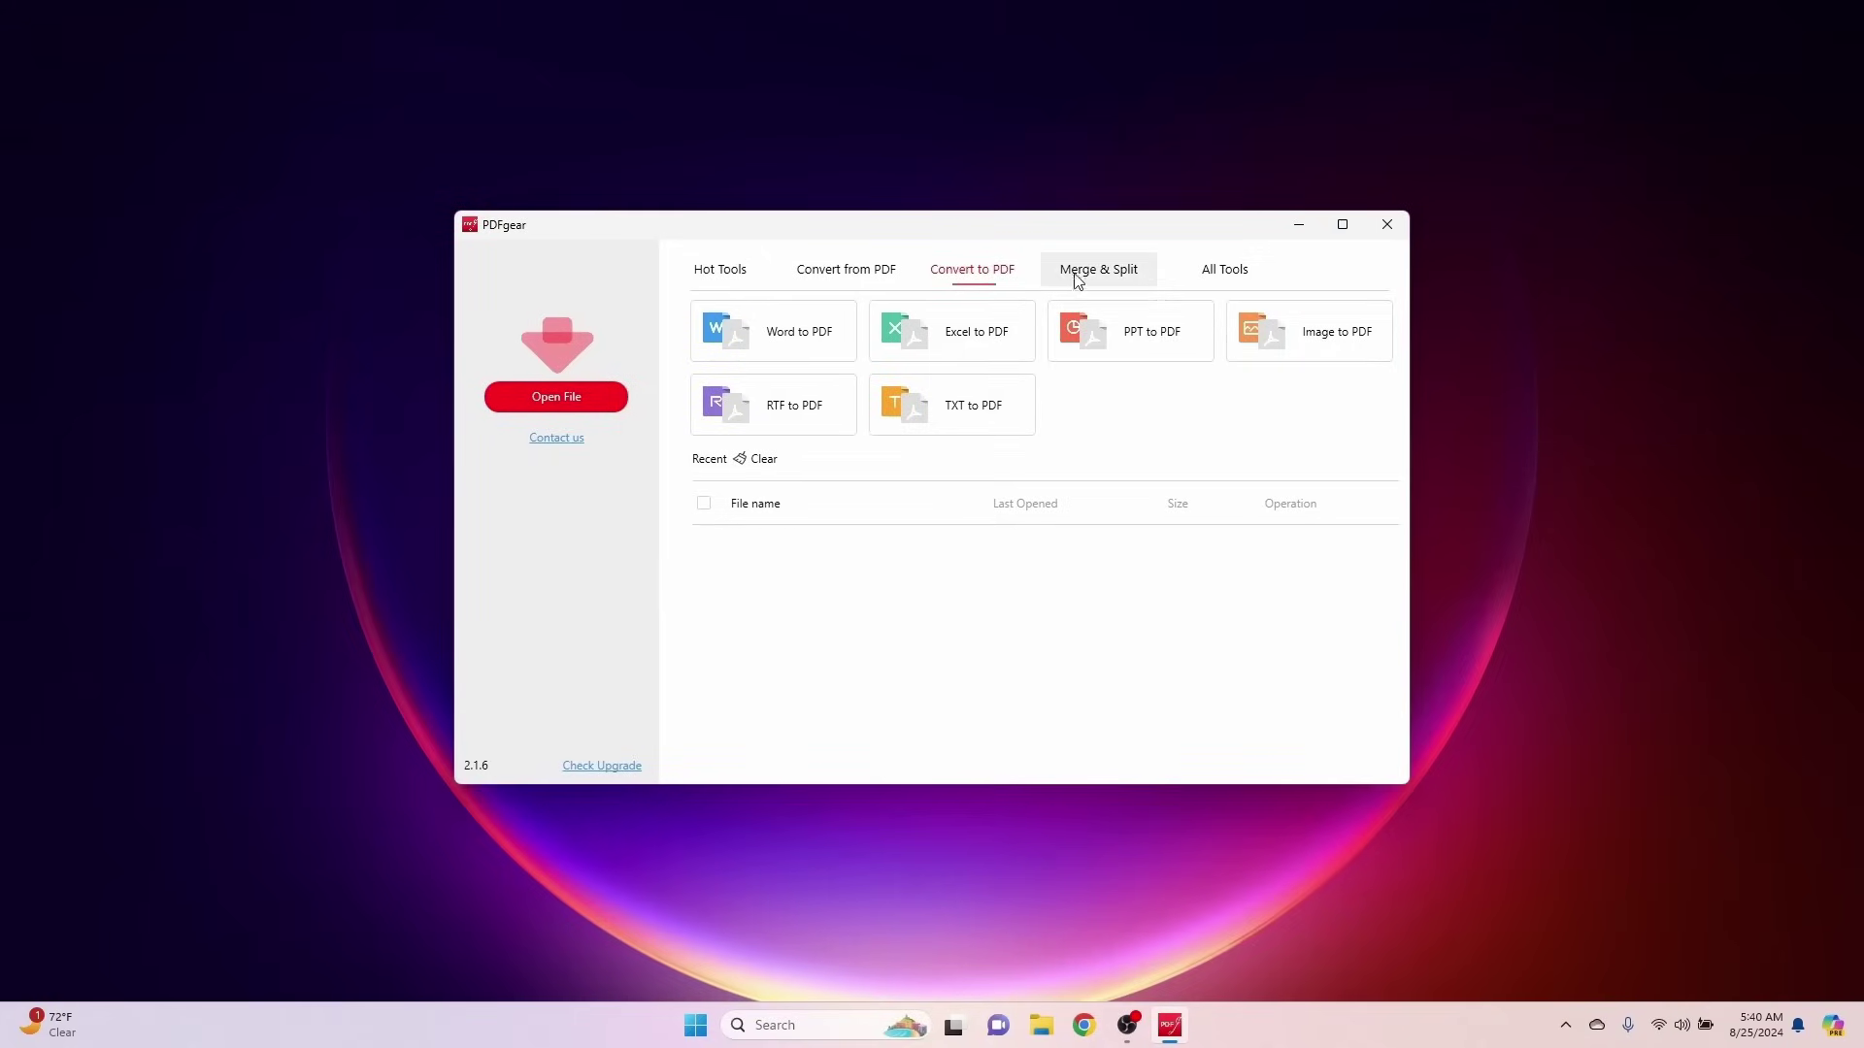
click(1103, 276)
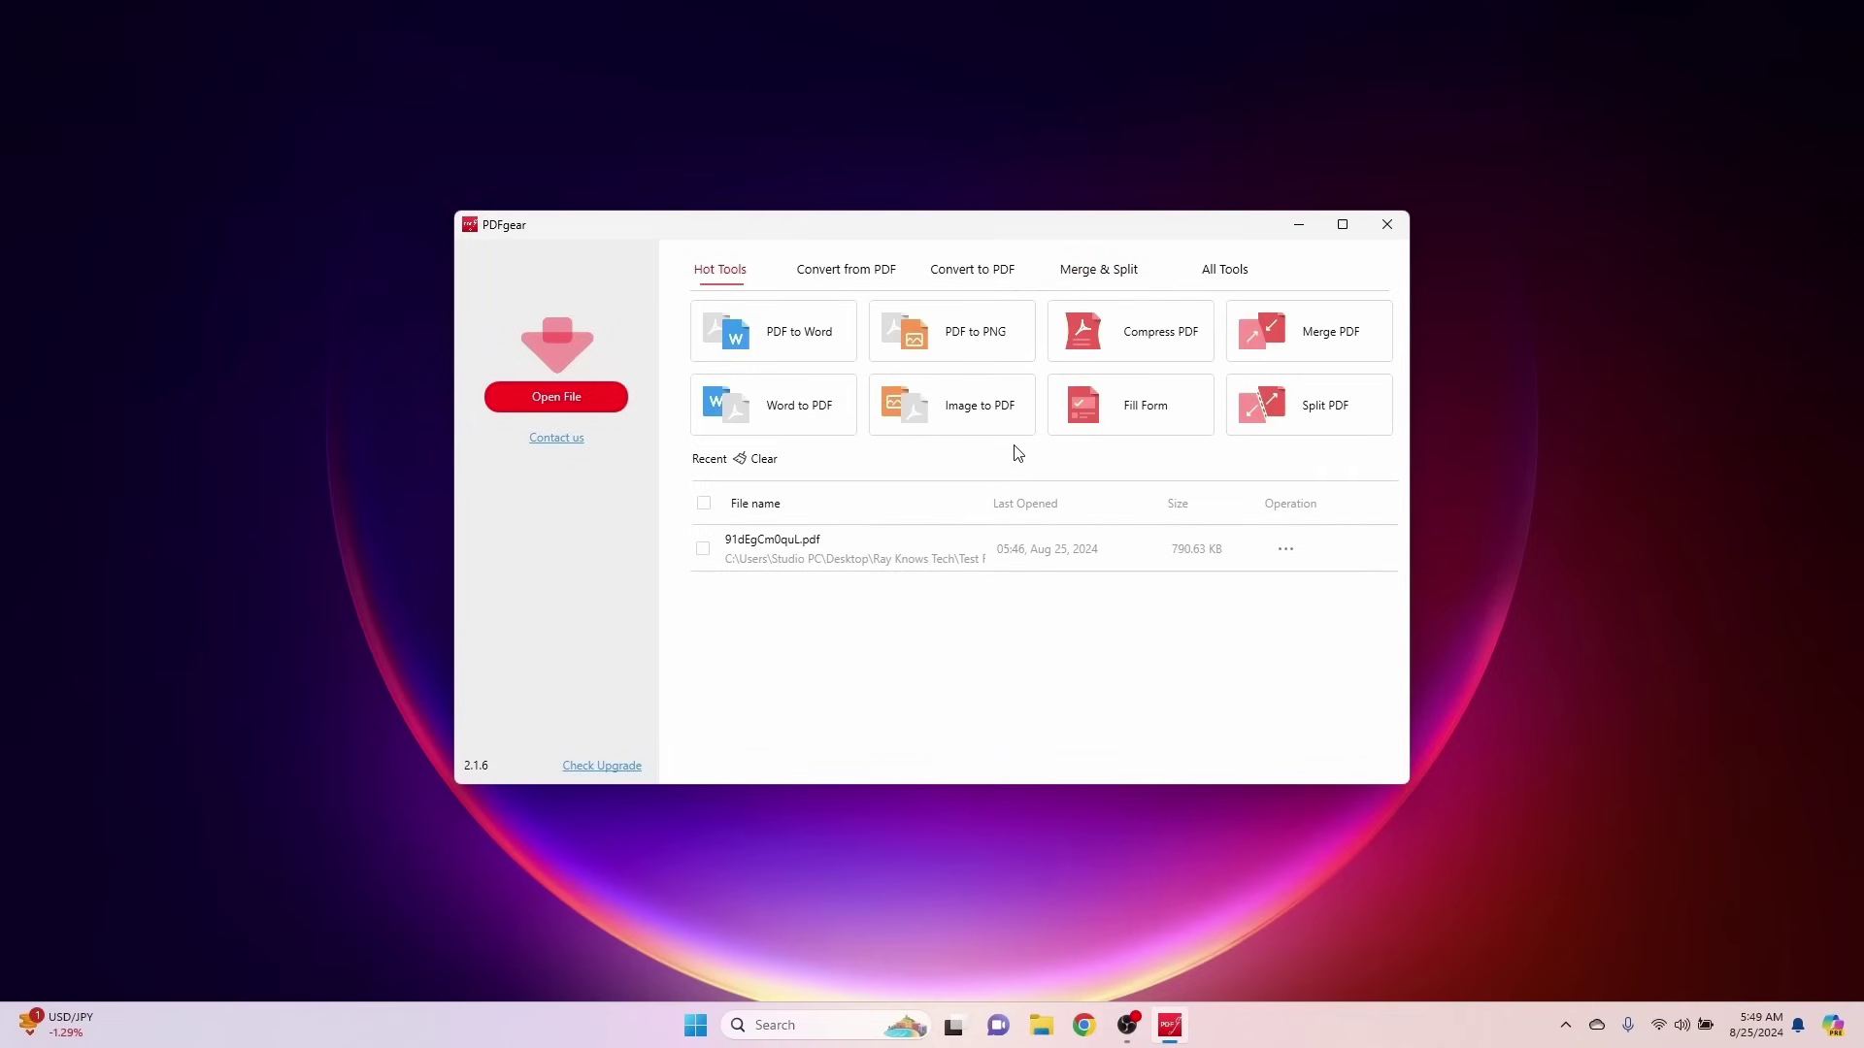
Open 91dEgCm0quL.pdf, the OBS Setting Guideline document, in PDFgear
click(596, 400)
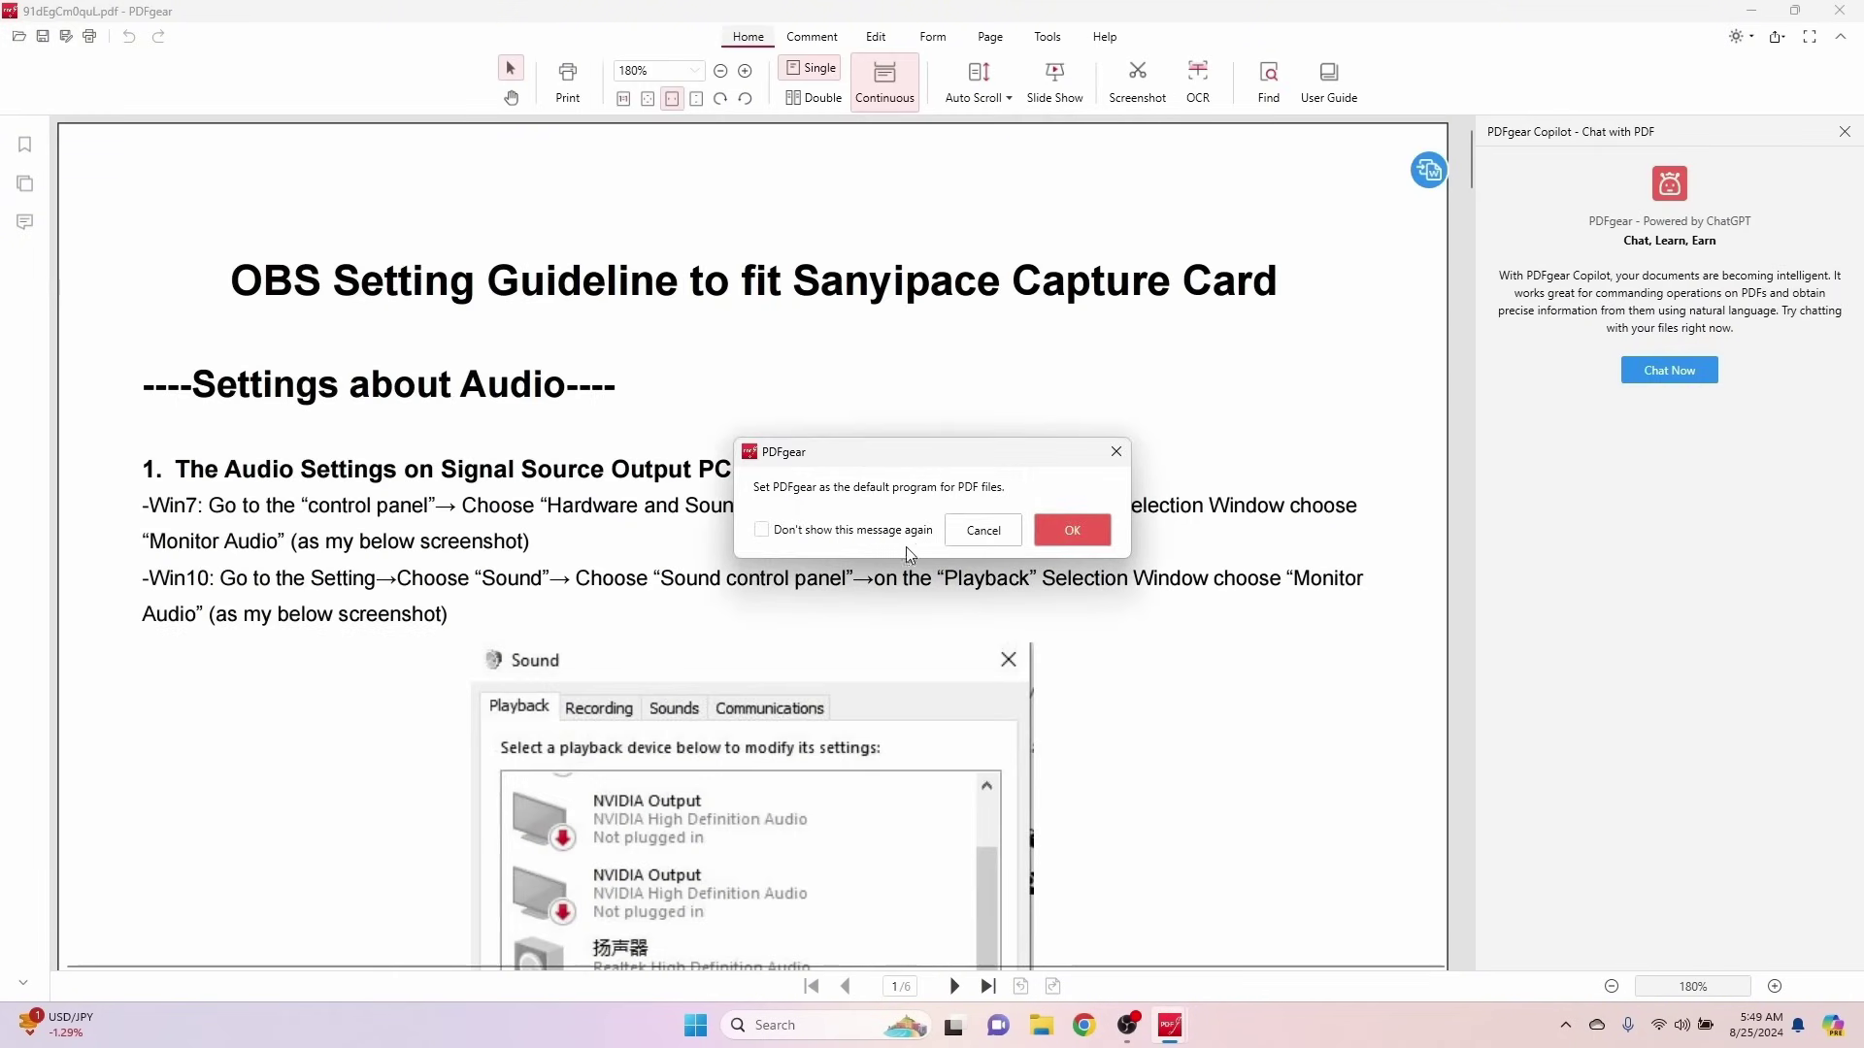
Make PDFgear the default PDF program and bring up the Edit tools
click(1072, 532)
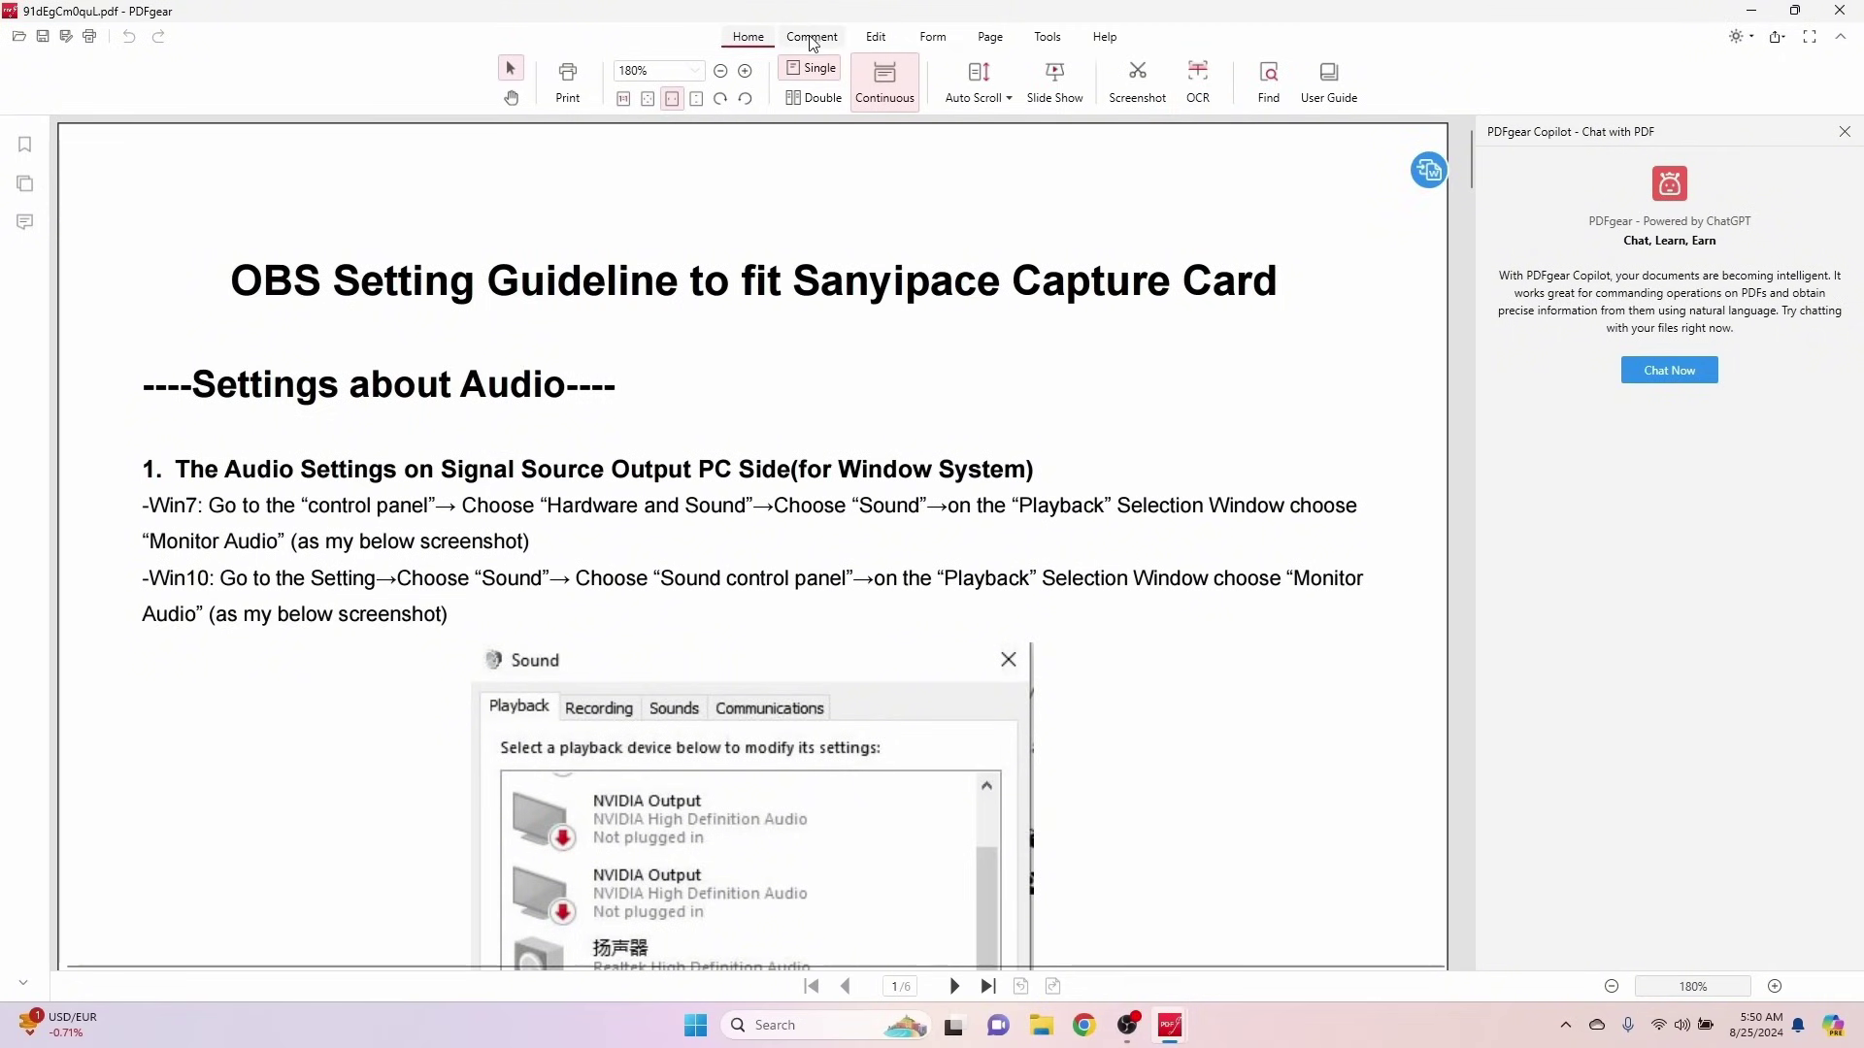
click(873, 37)
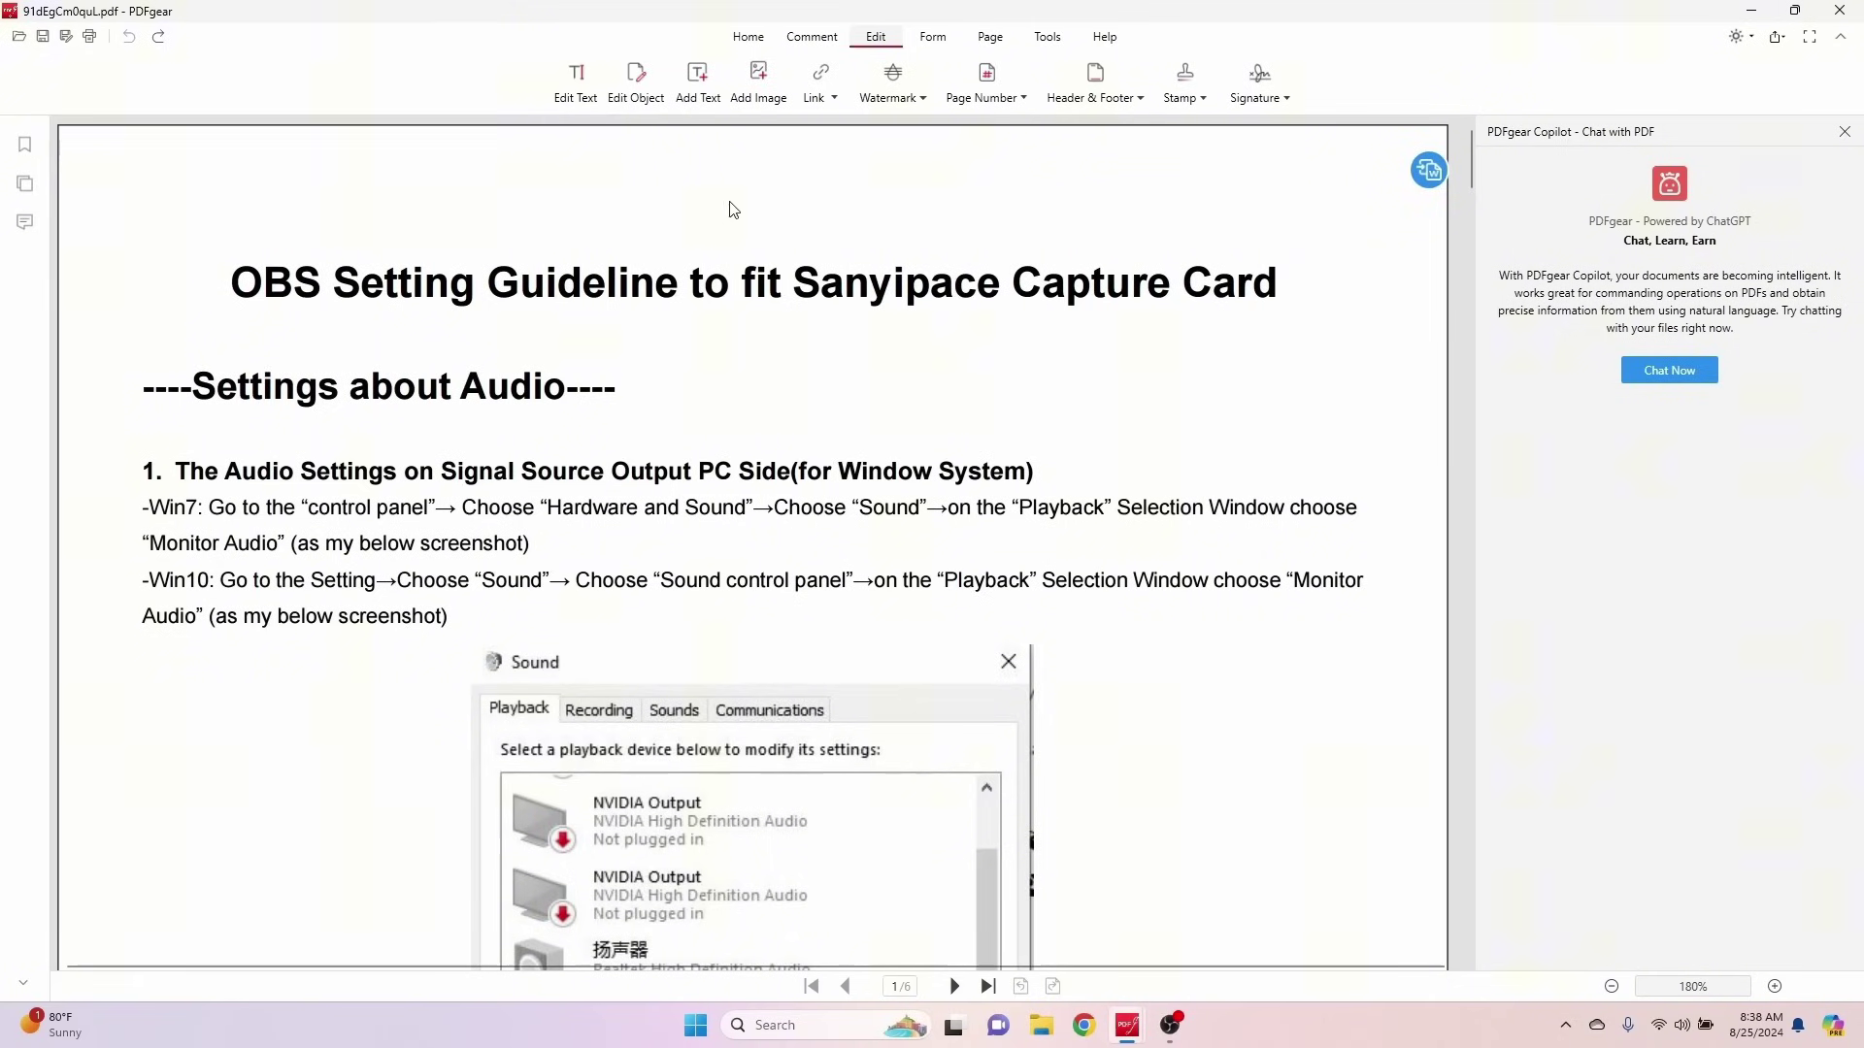
In text editing, delete the start of the audio settings heading, then undo it
click(575, 90)
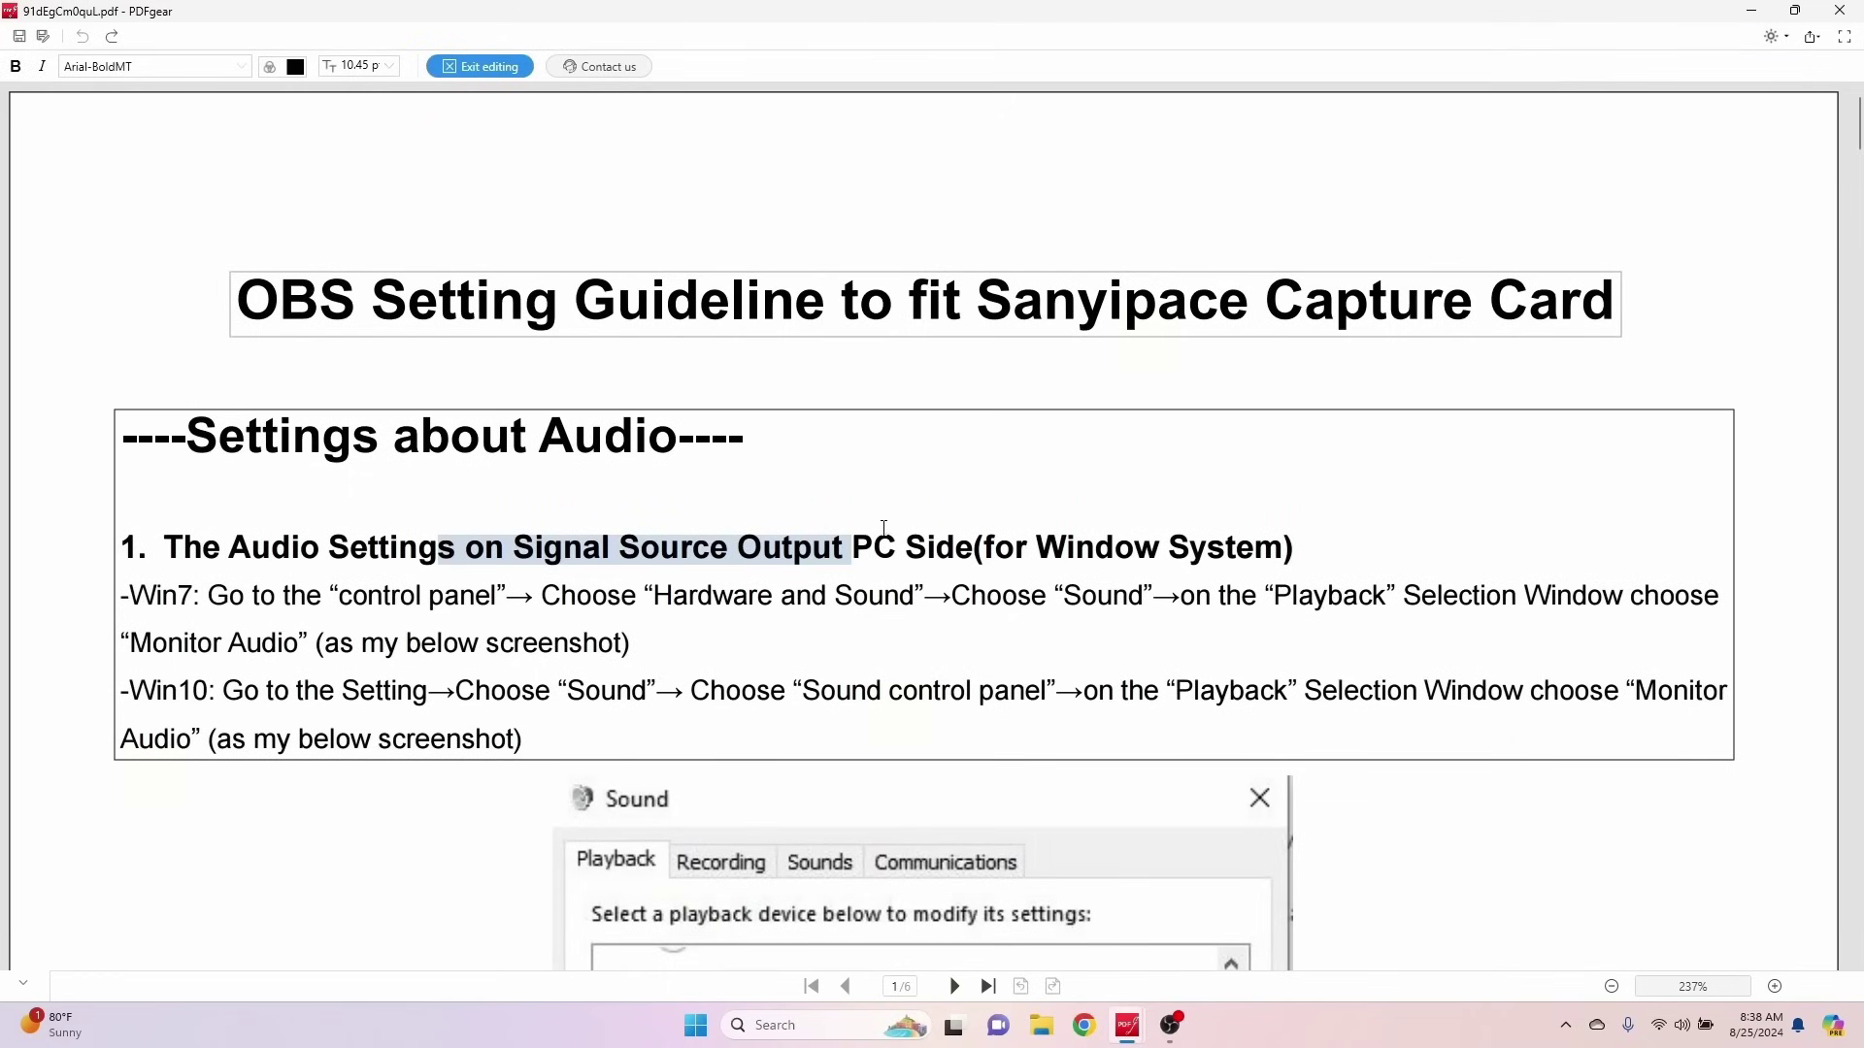
click(797, 594)
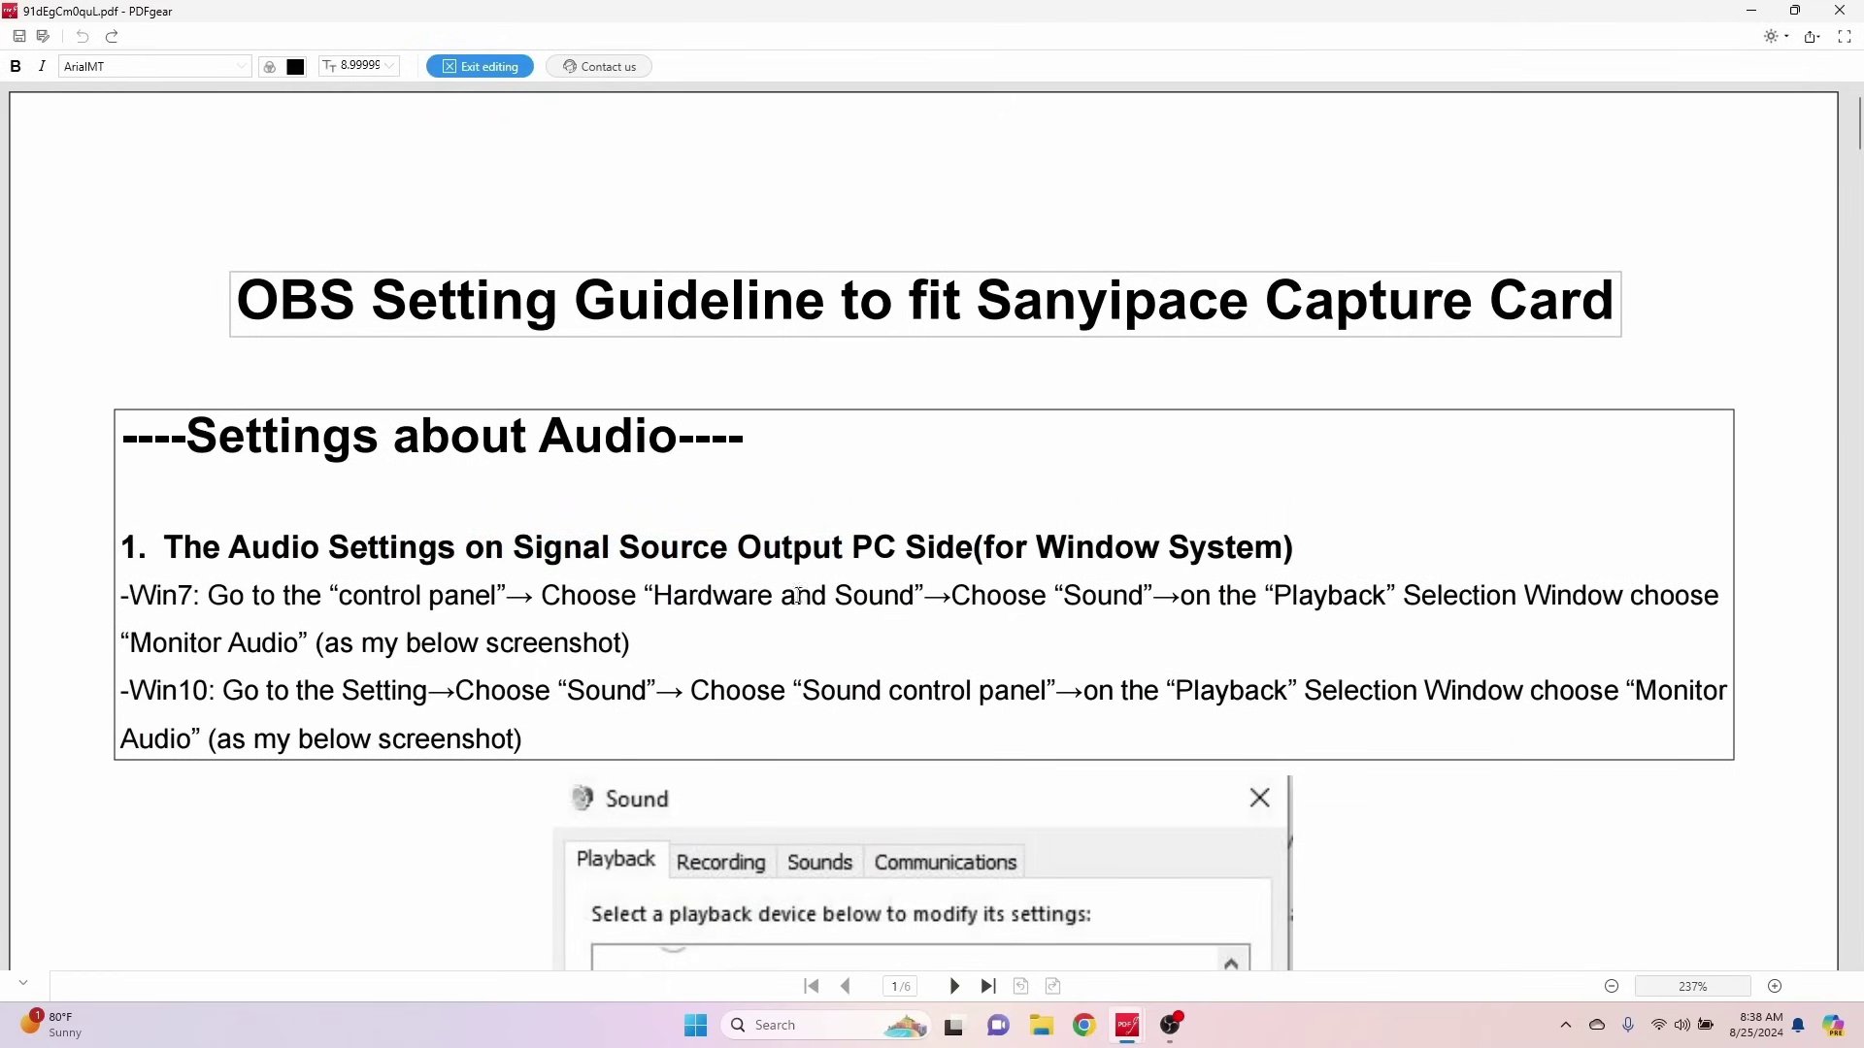
drag(853, 553, 115, 538)
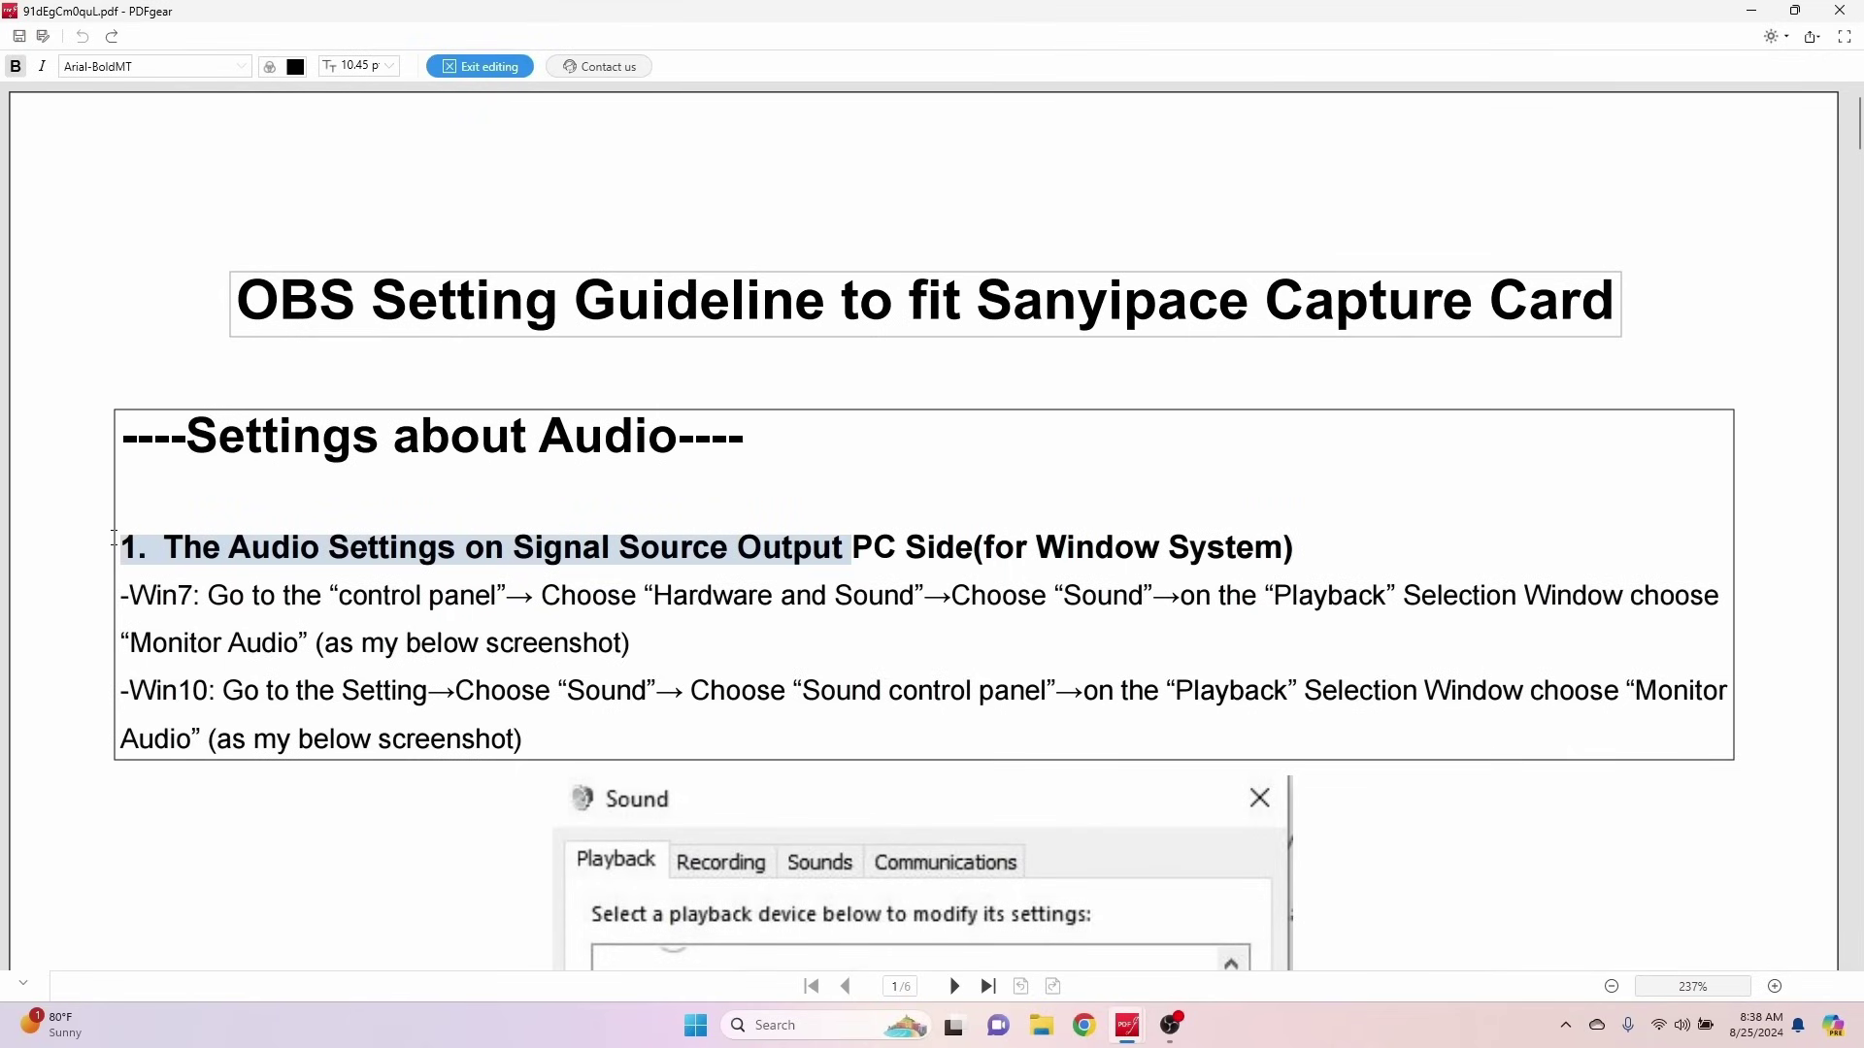
key(Delete)
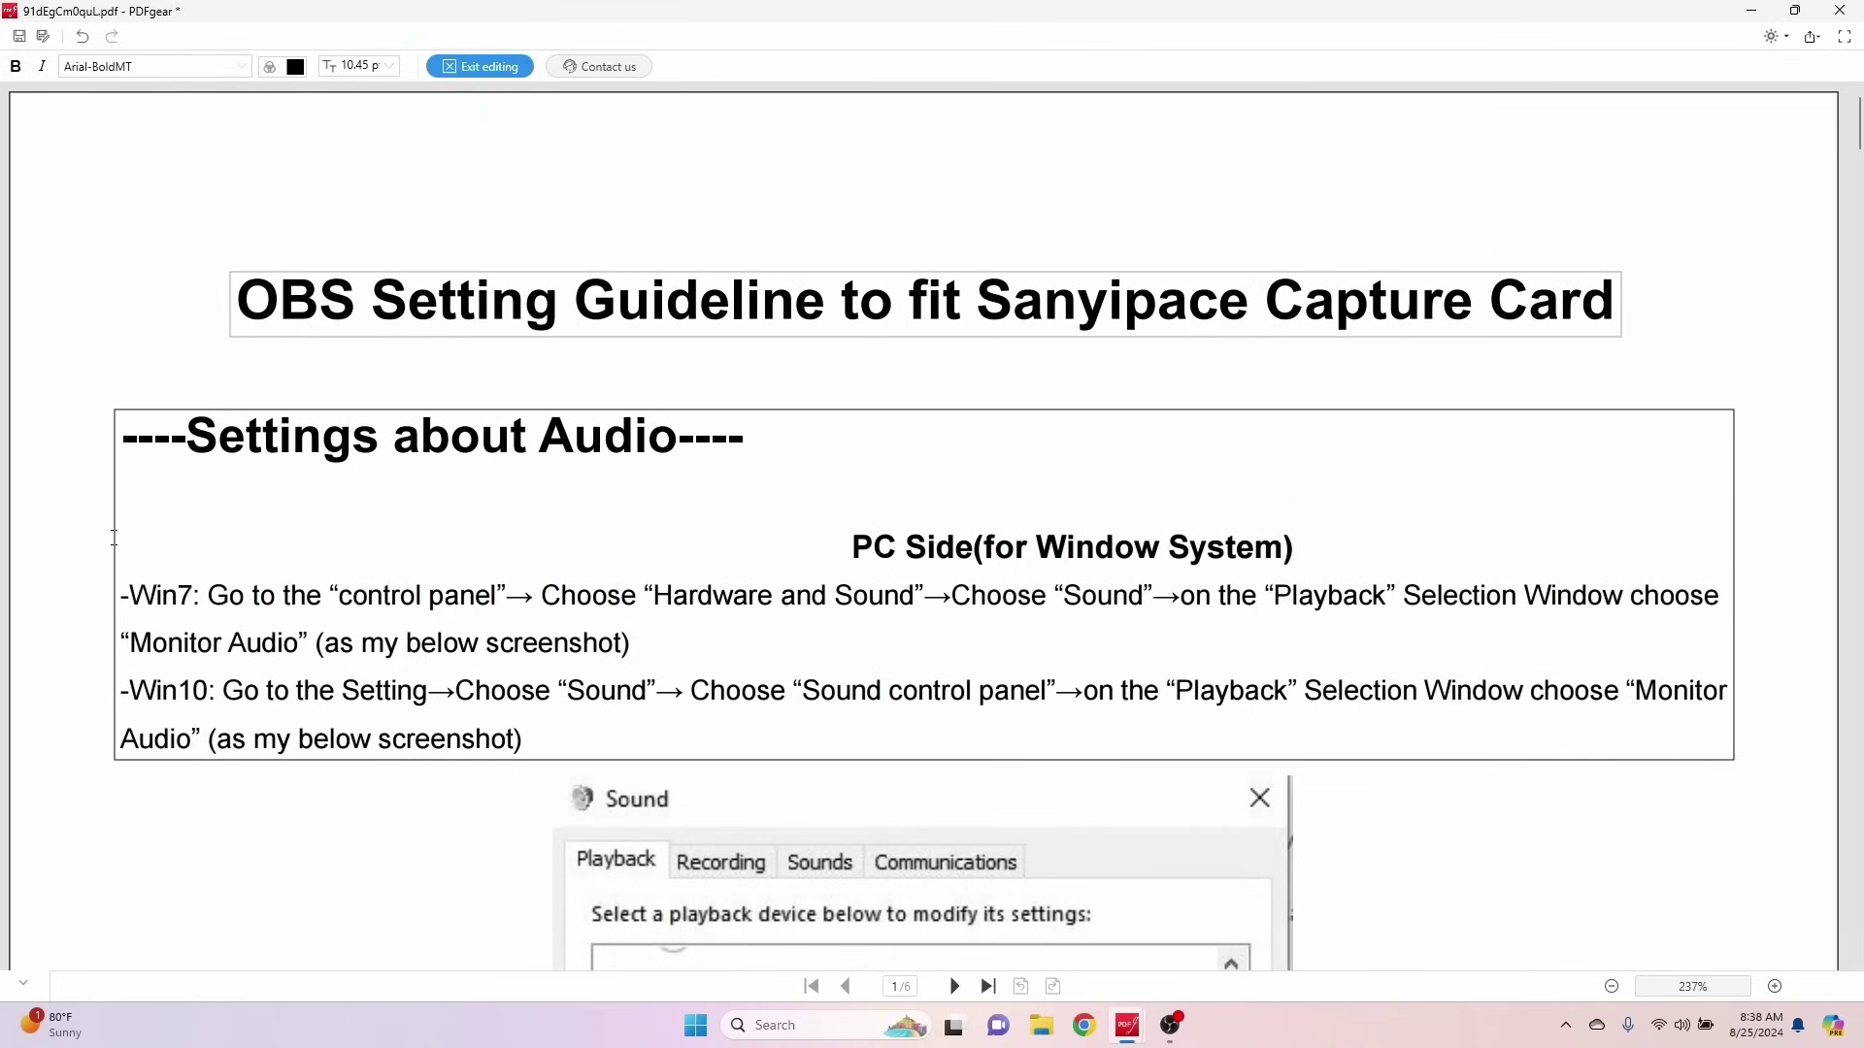
click(83, 38)
Add the line 'This is a test' below the Win7 paragraph and select it
key(Return)
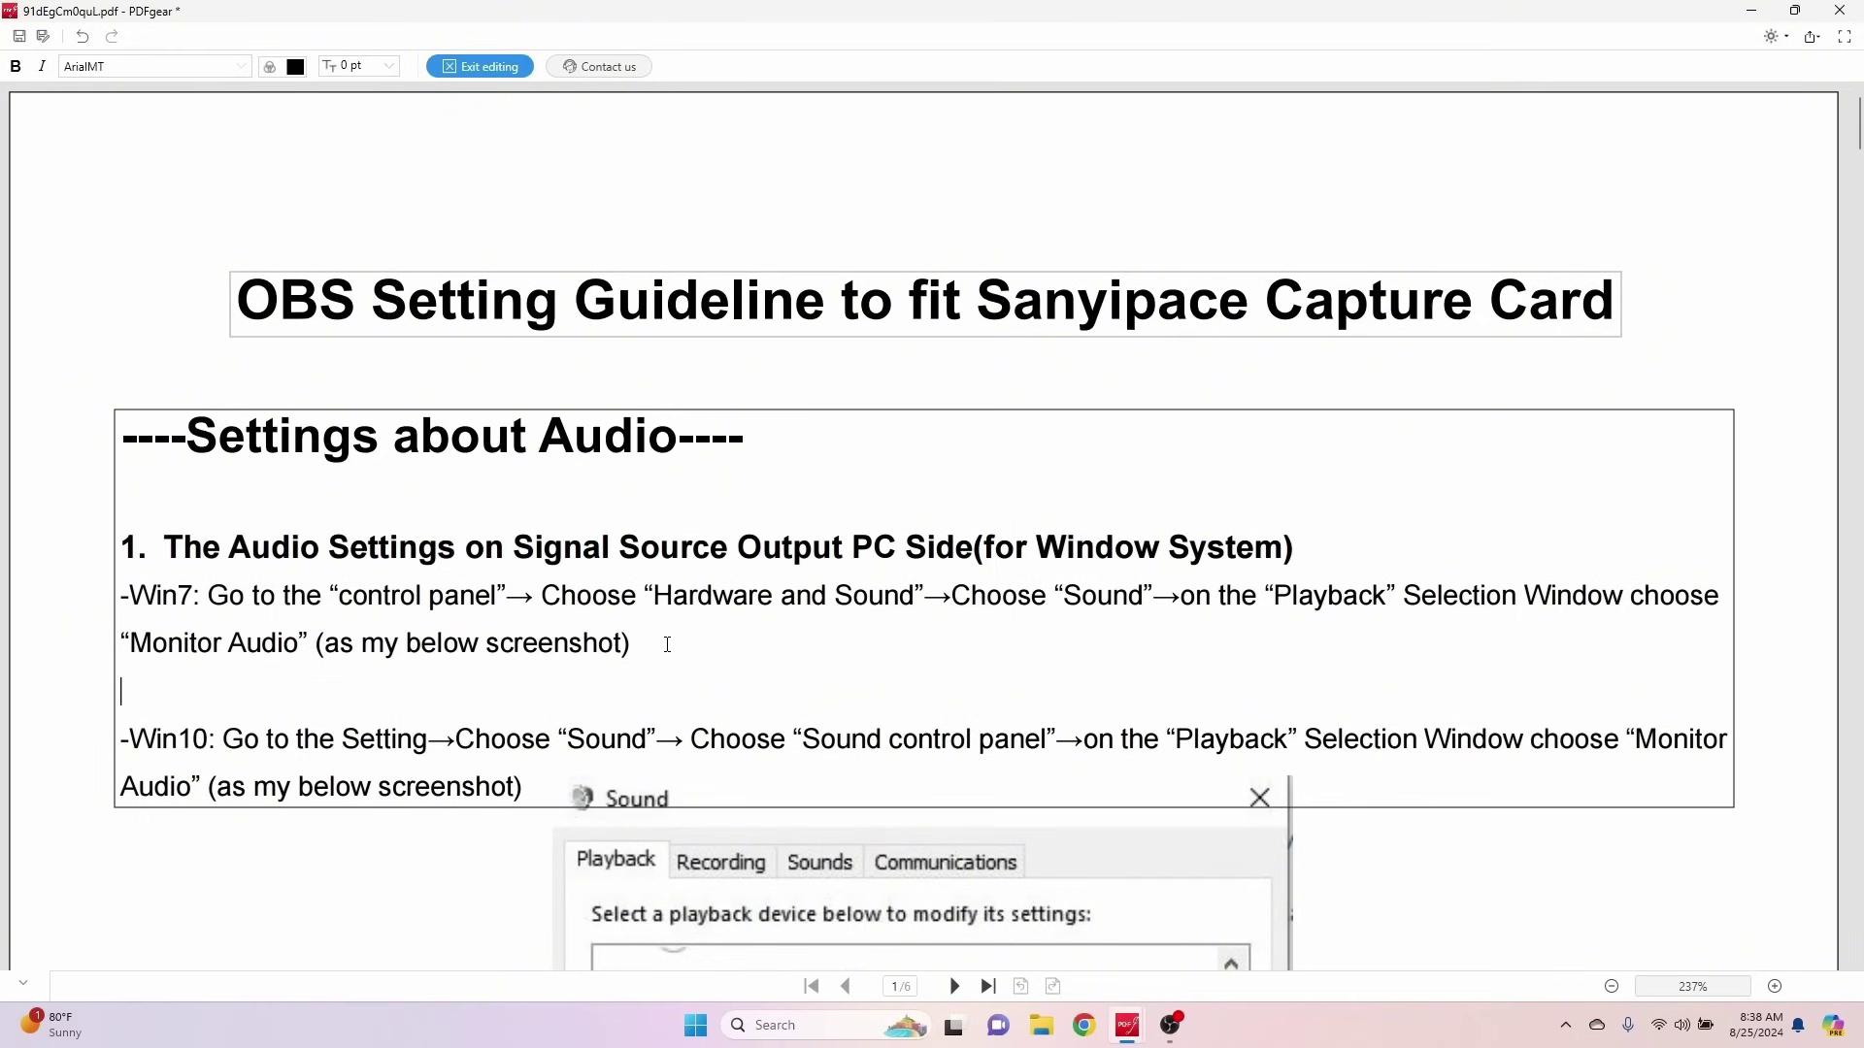
text(This is a test)
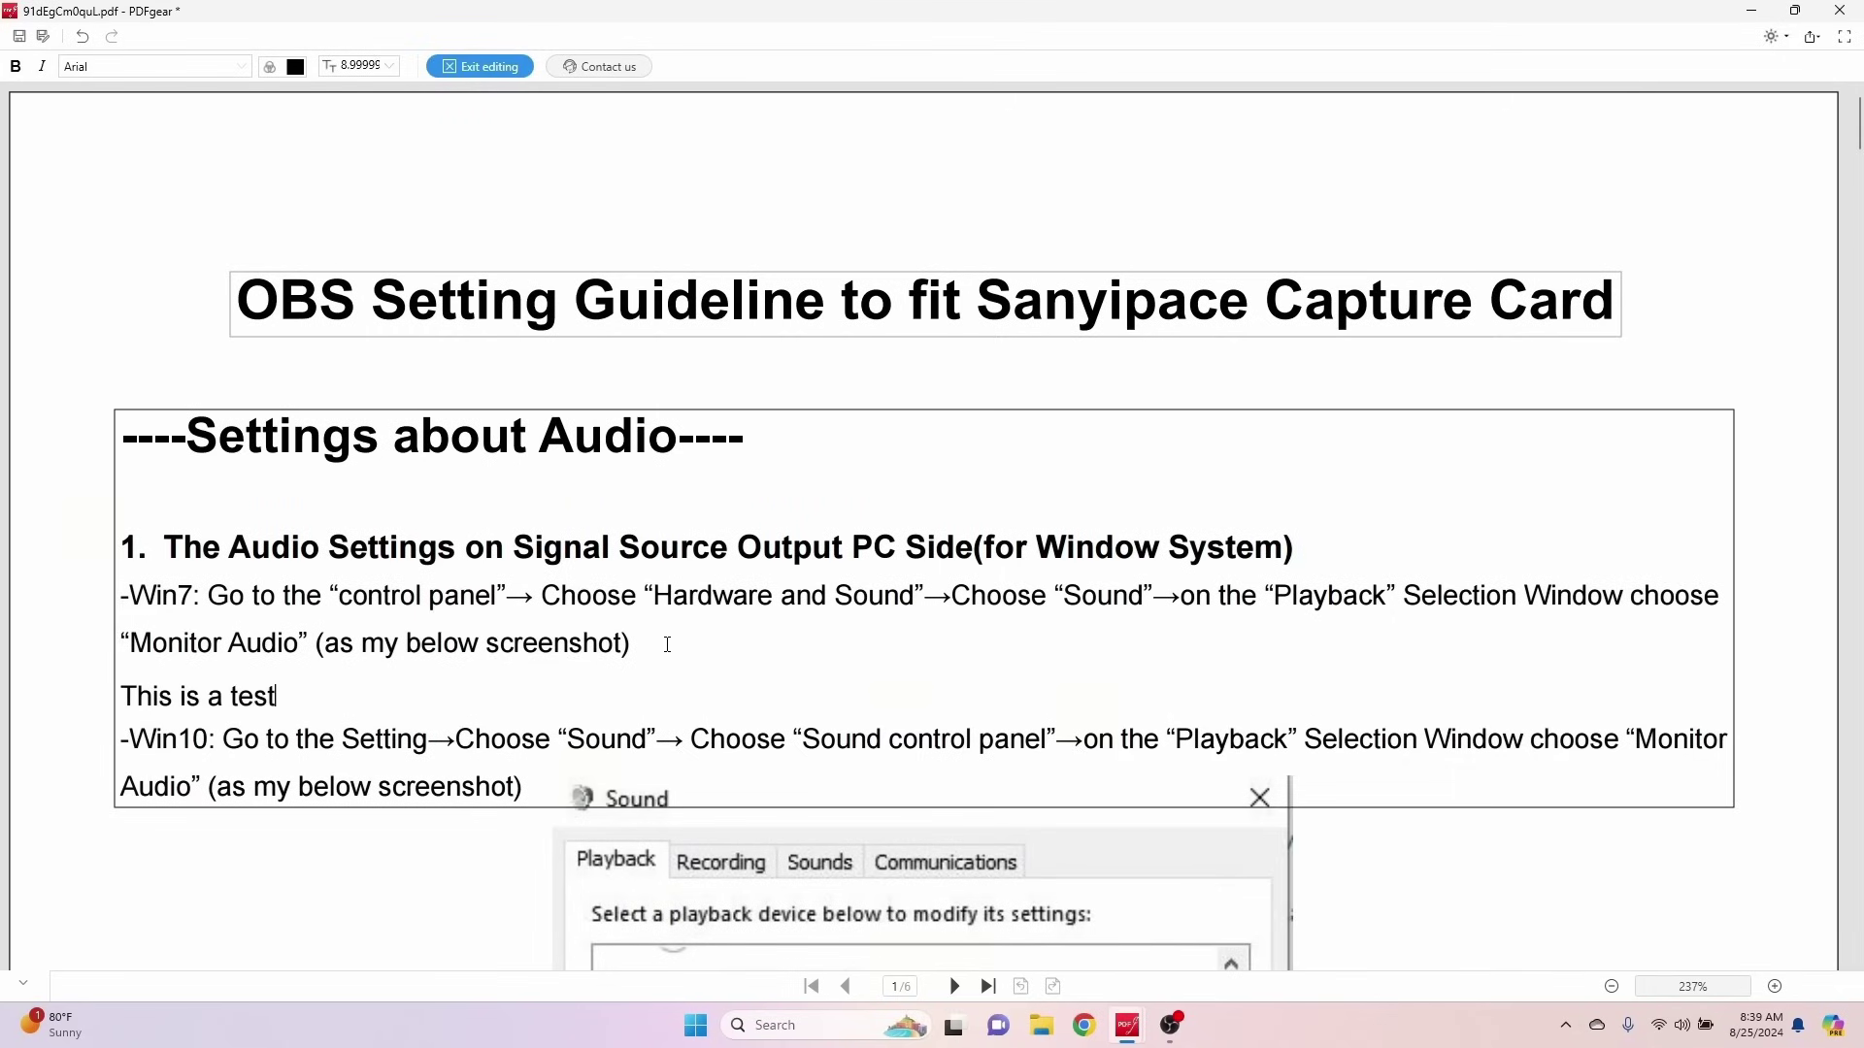
key(Return)
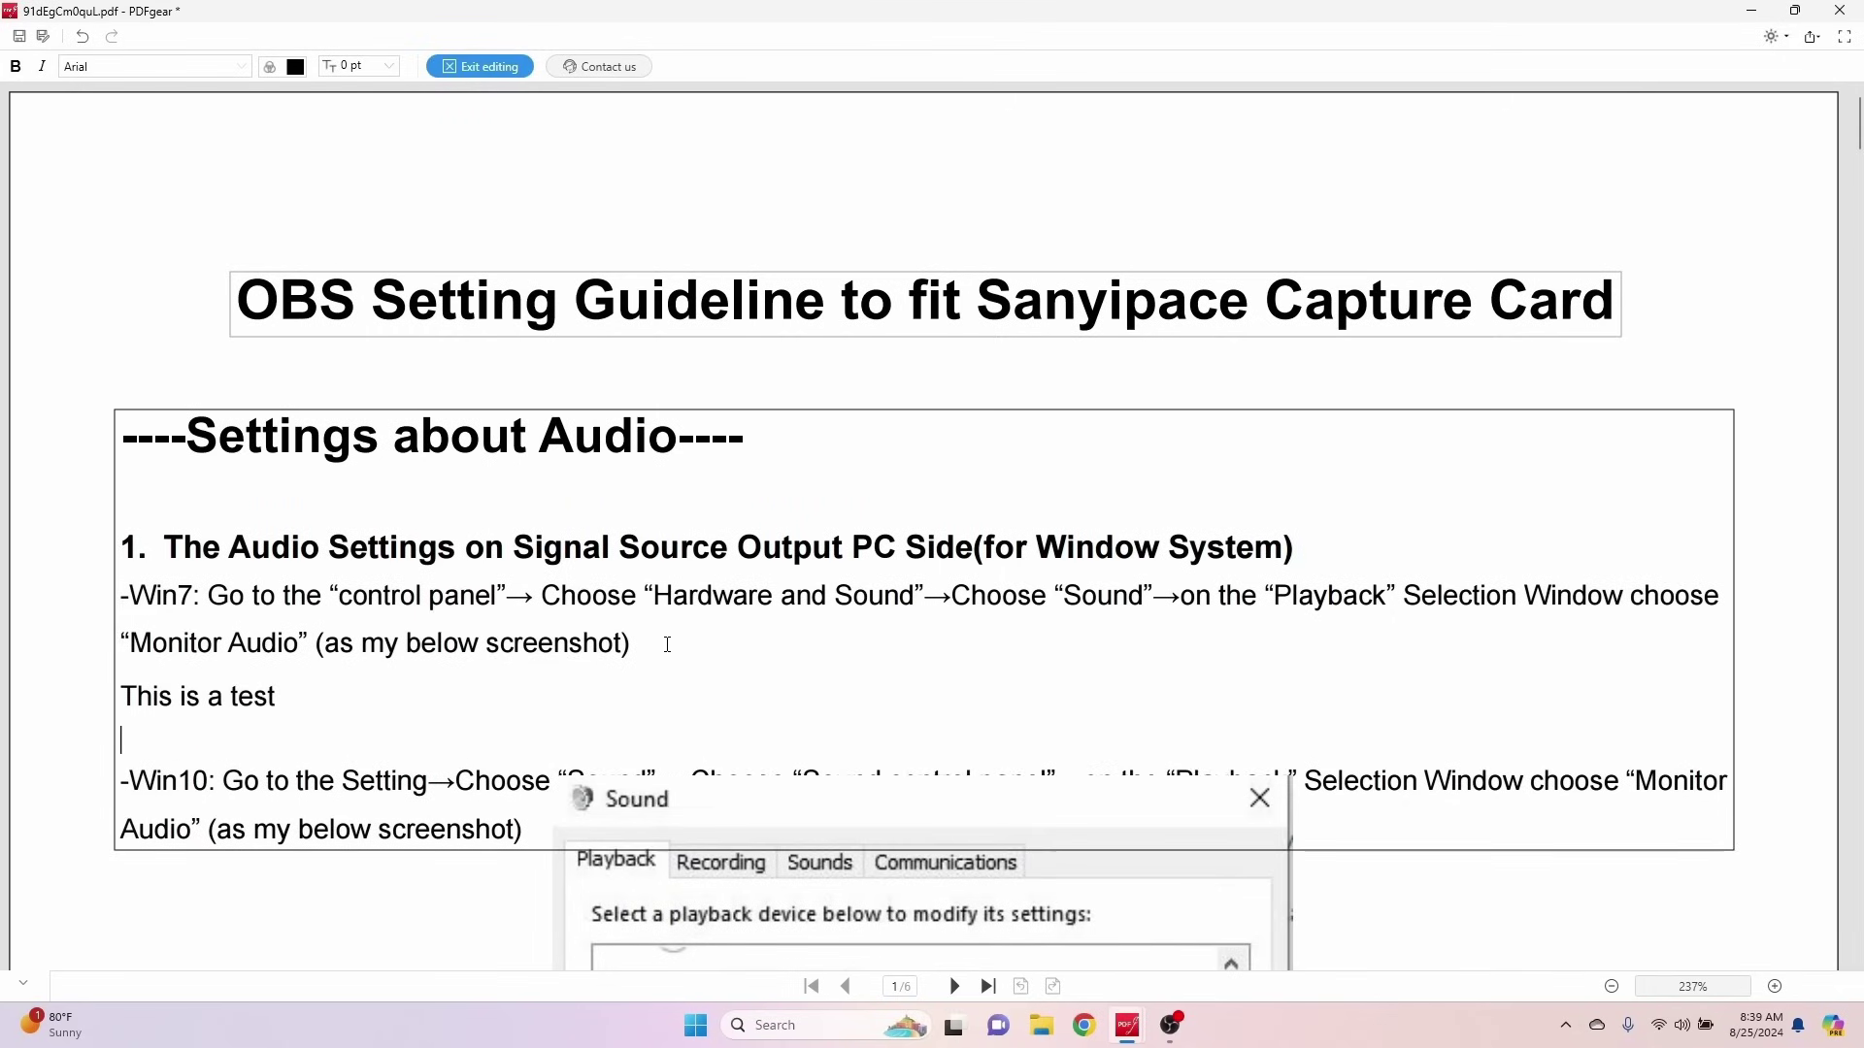
triple_click(214, 697)
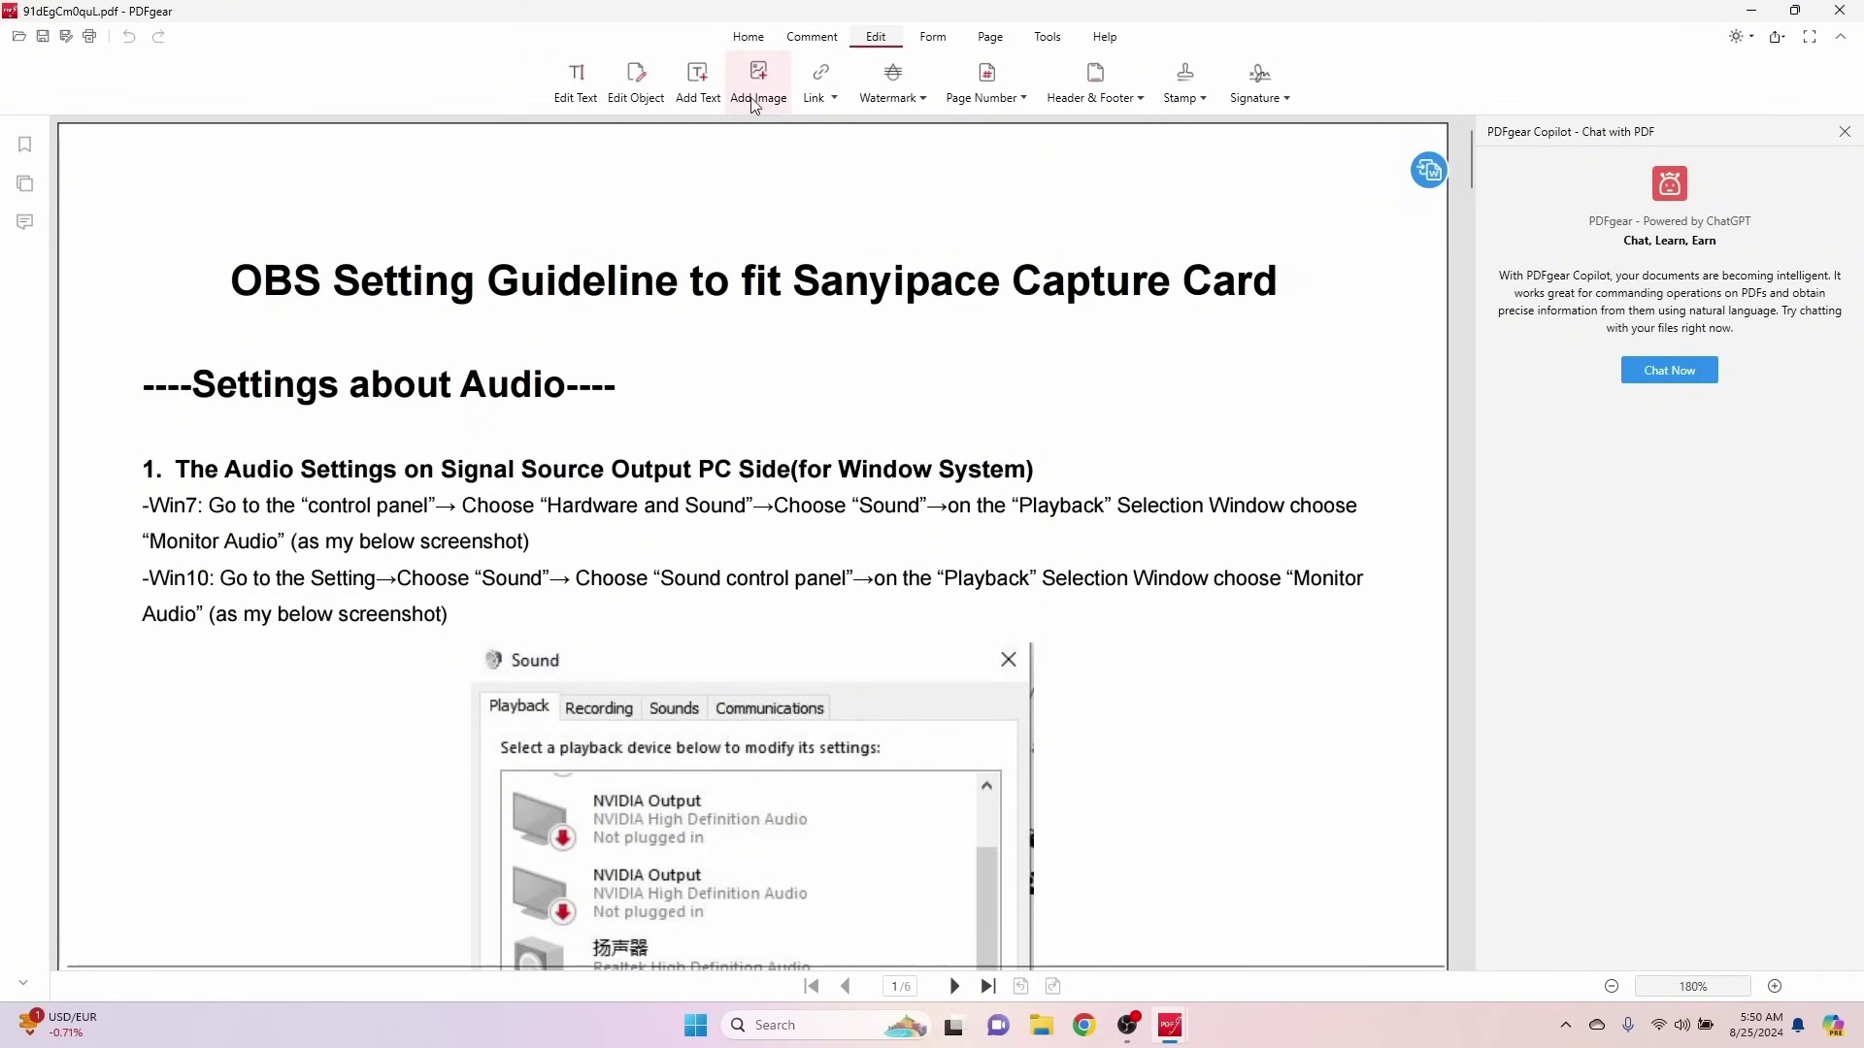
Look over the Watermark options, then switch to the Form tools
click(924, 98)
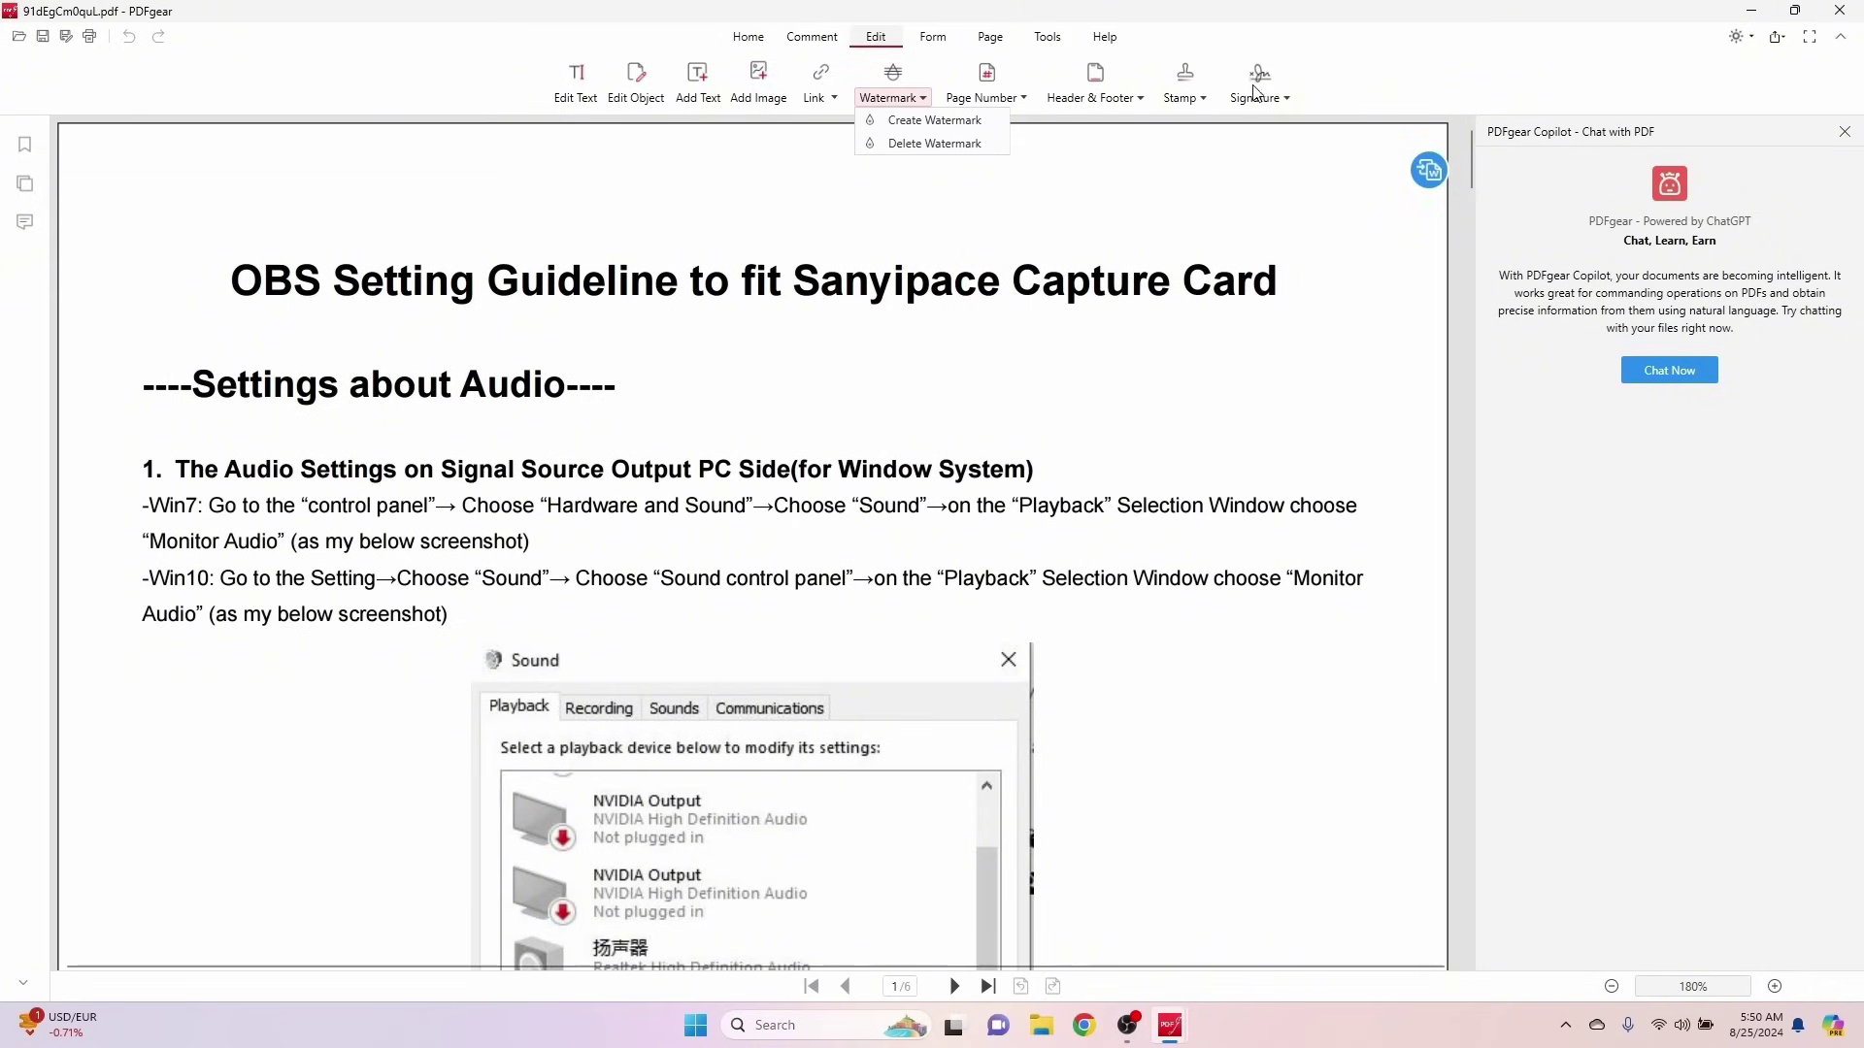
click(936, 40)
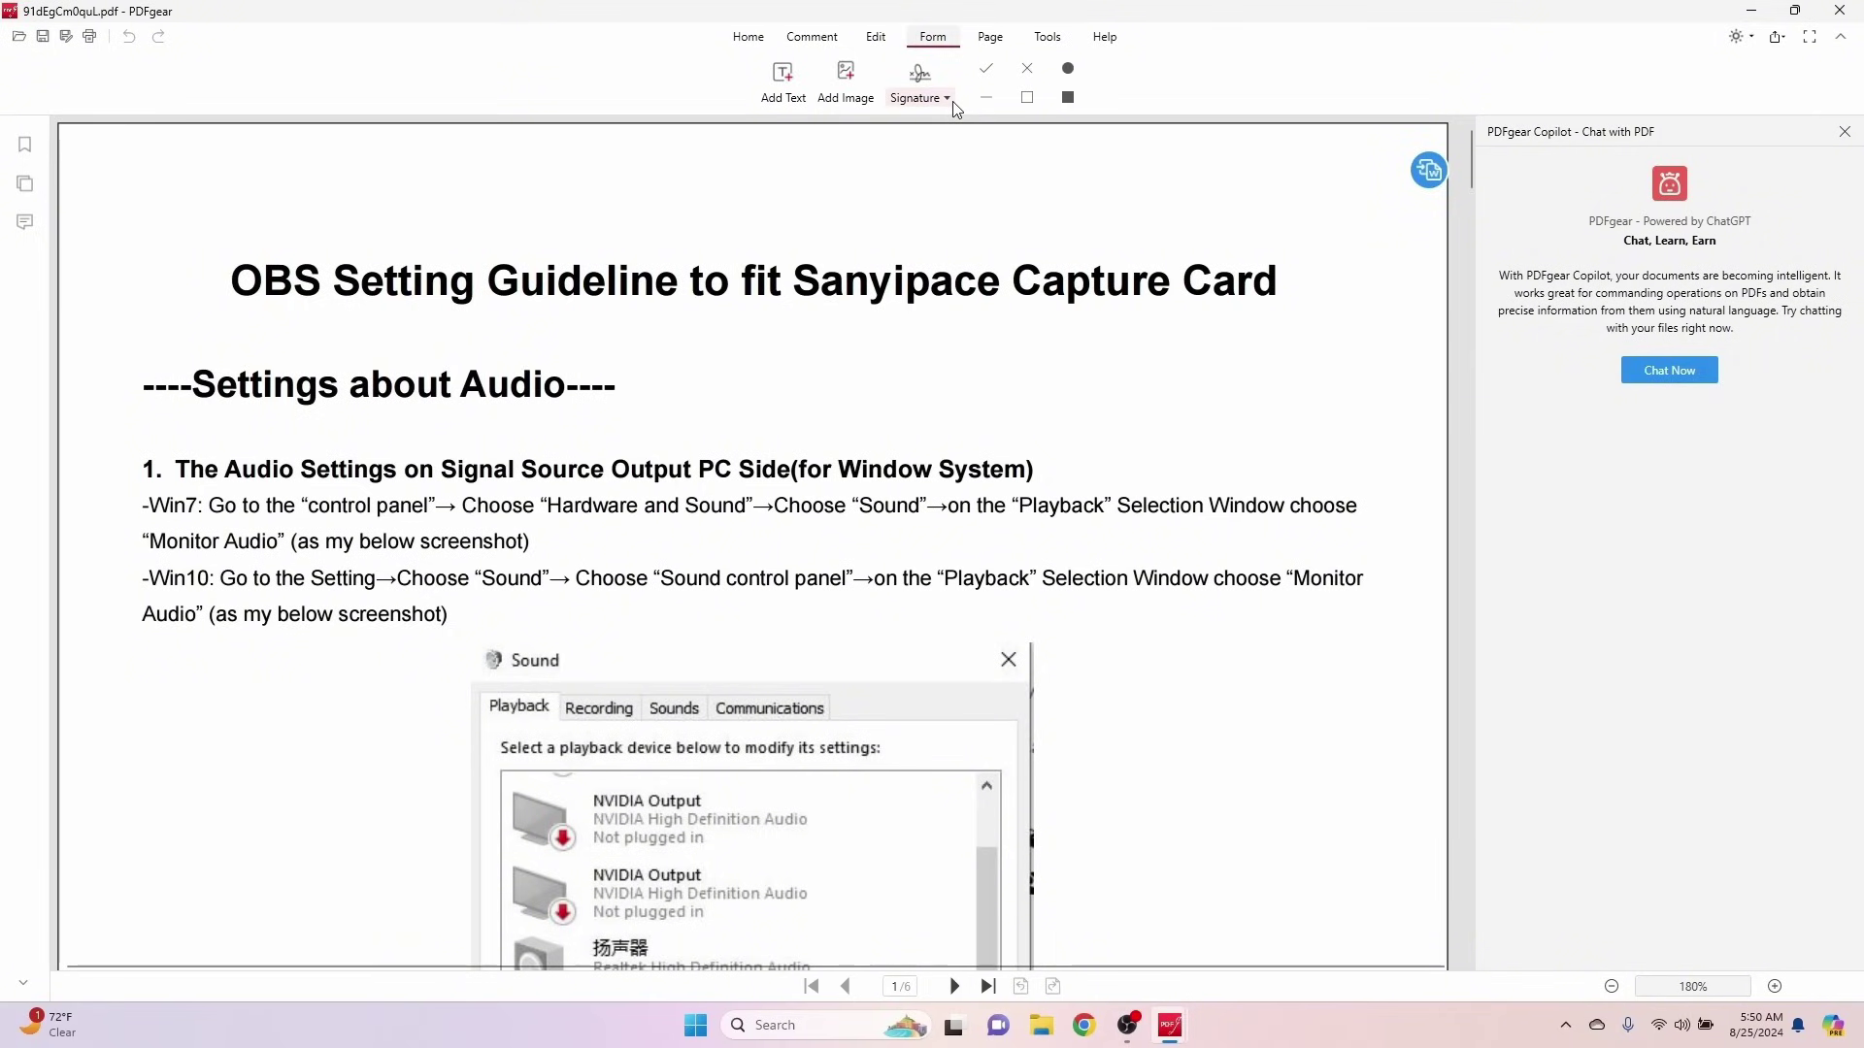
Move pages 5 and 6 ahead of page 4 in the page thumbnails, confirming the reorder
click(989, 39)
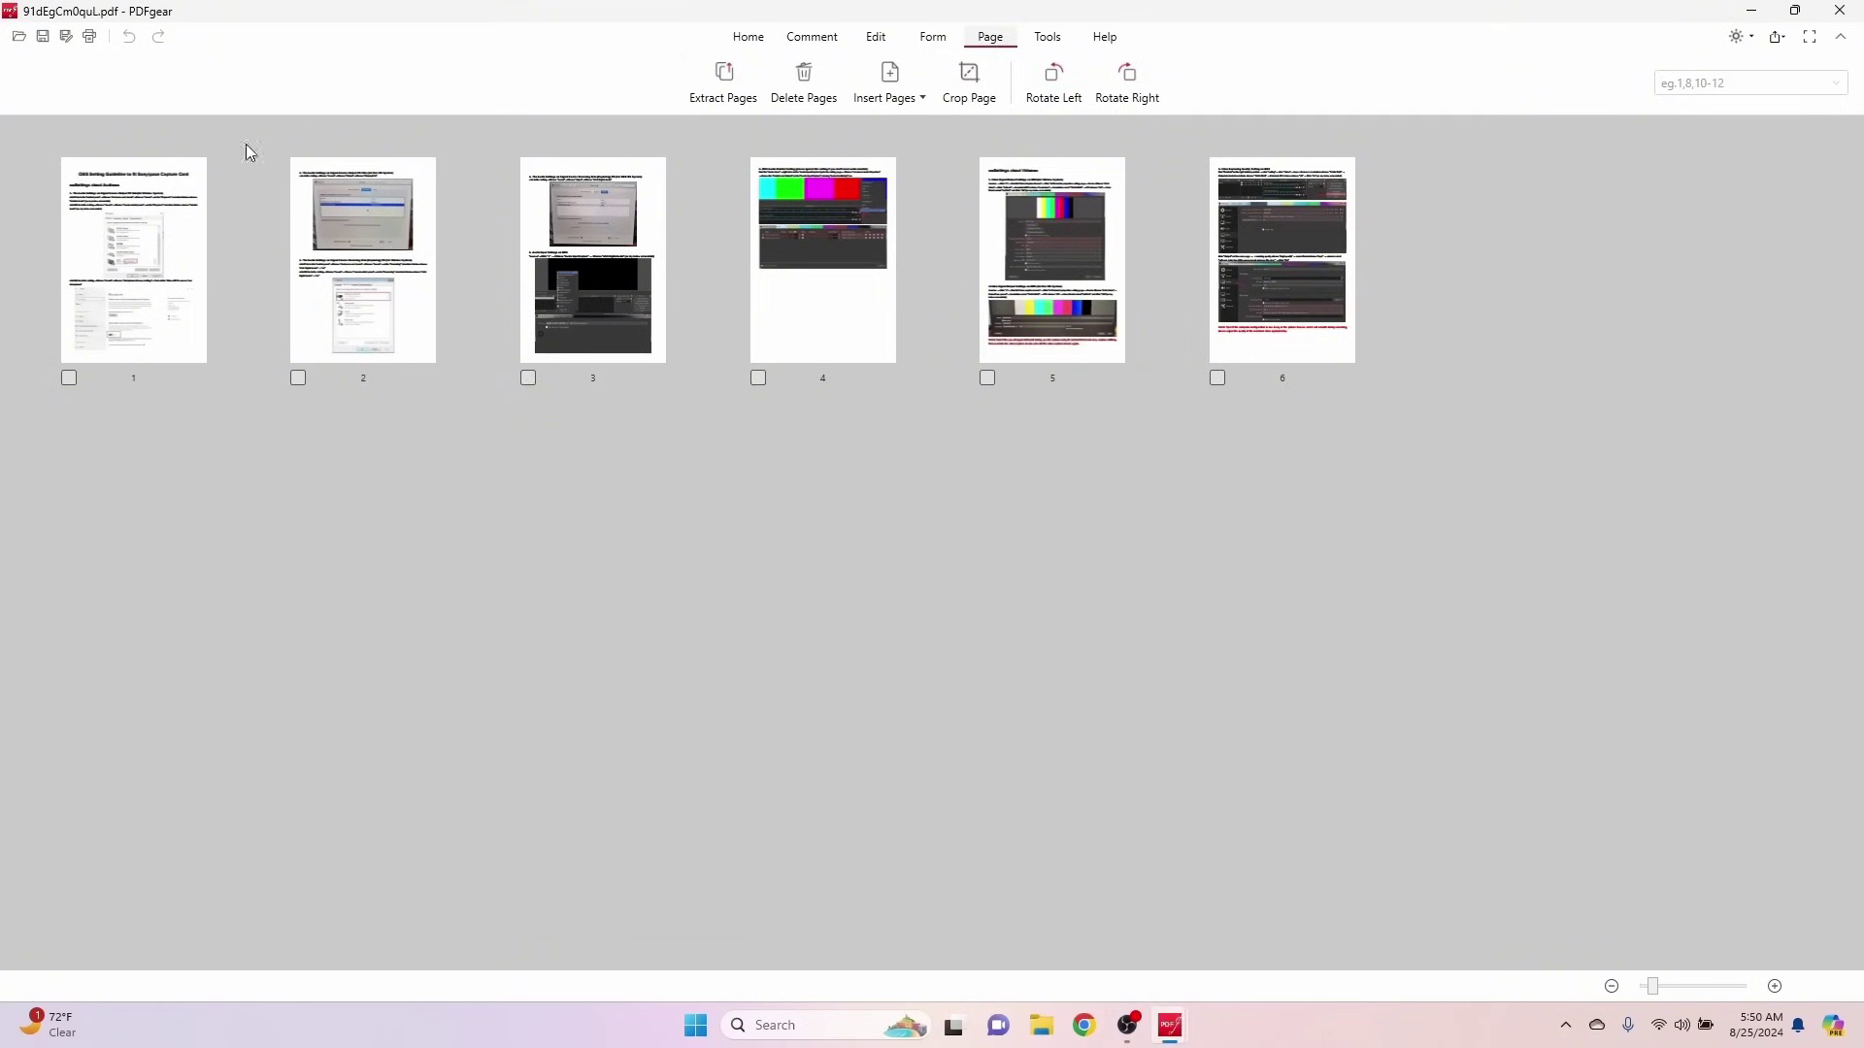
mouse_move(597, 251)
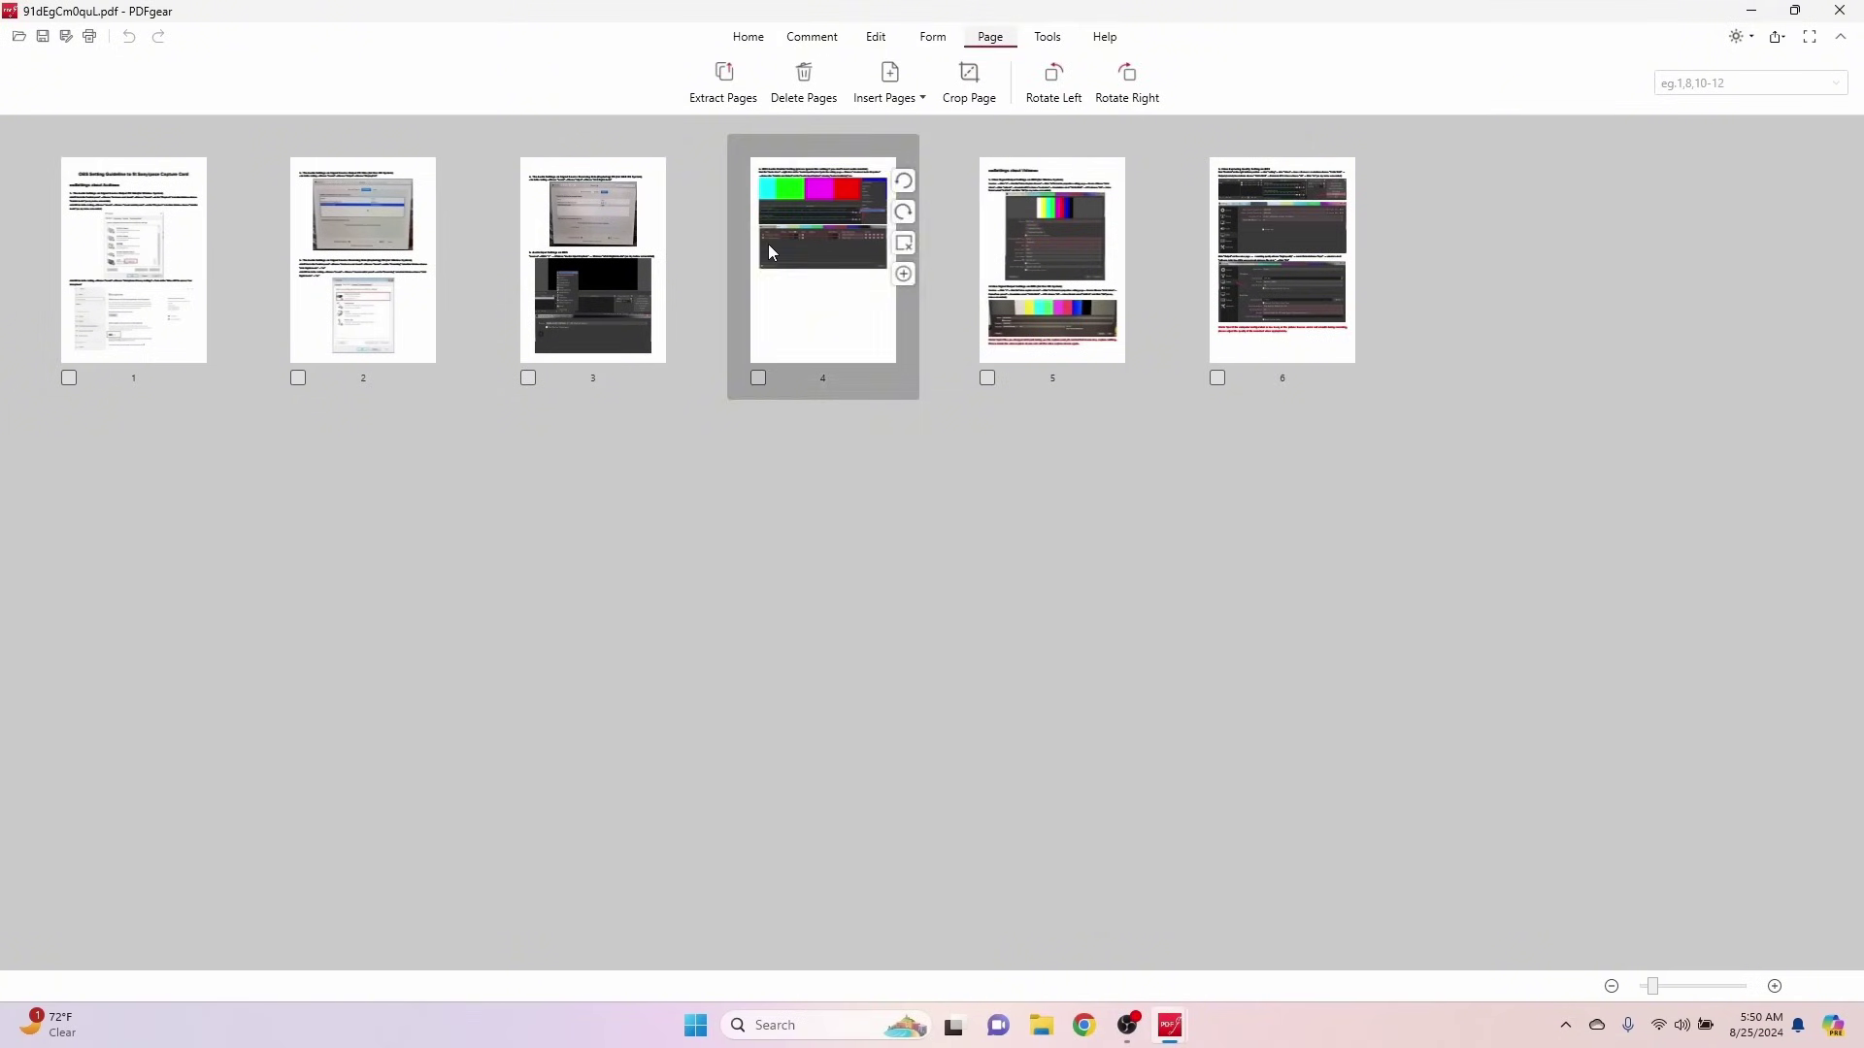
mouse_move(1228, 309)
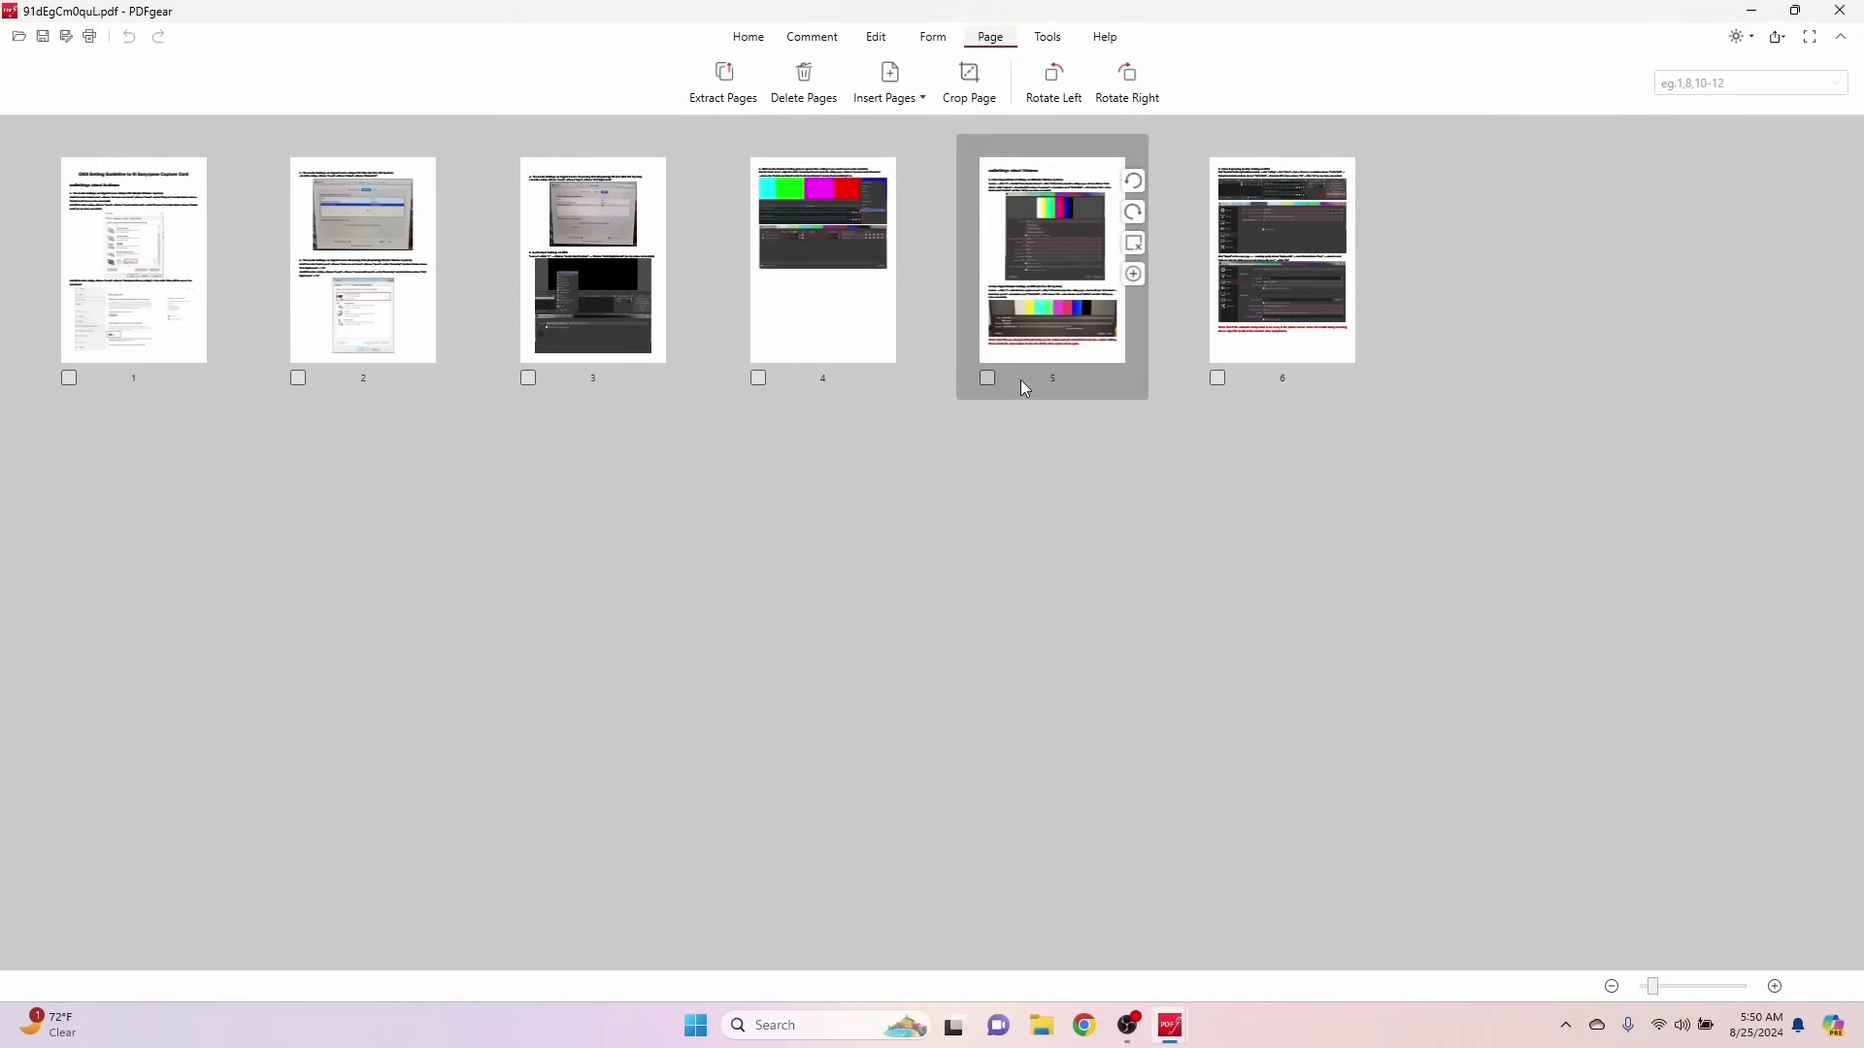
click(988, 378)
ctrl+click(1302, 250)
drag(1301, 249, 726, 256)
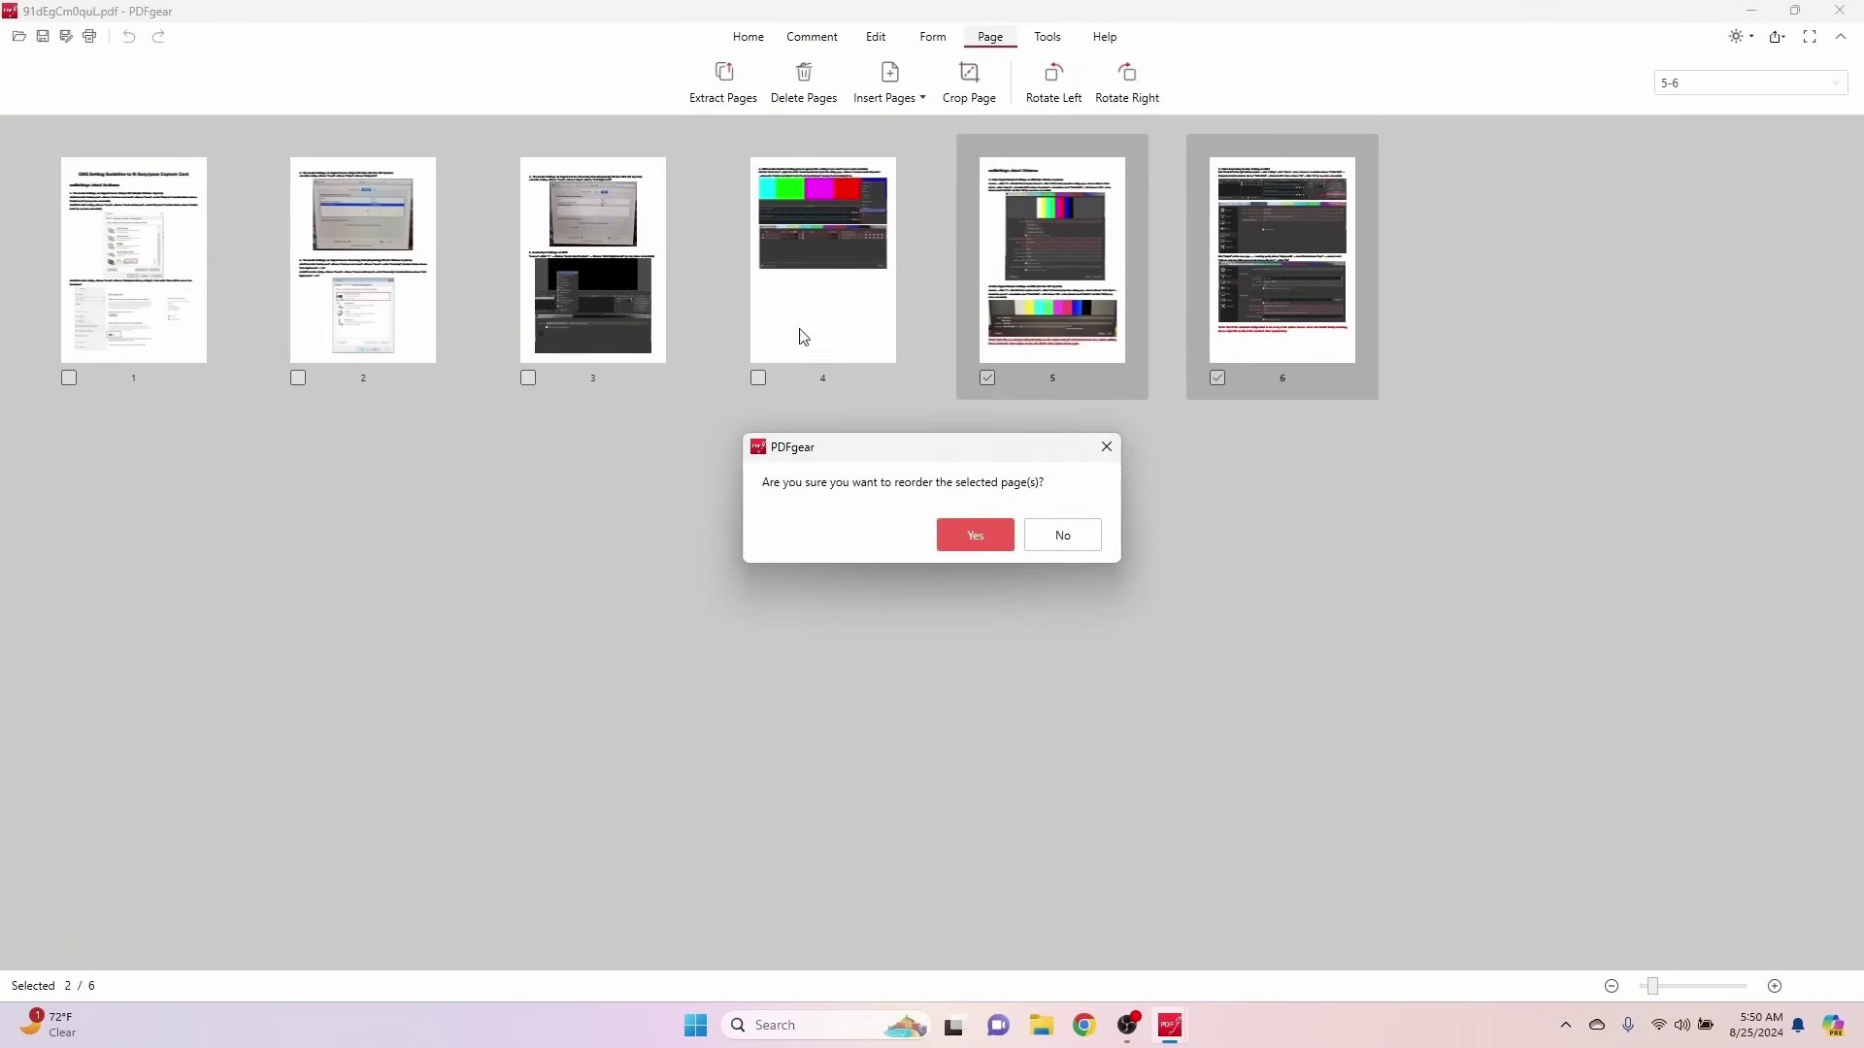
click(983, 547)
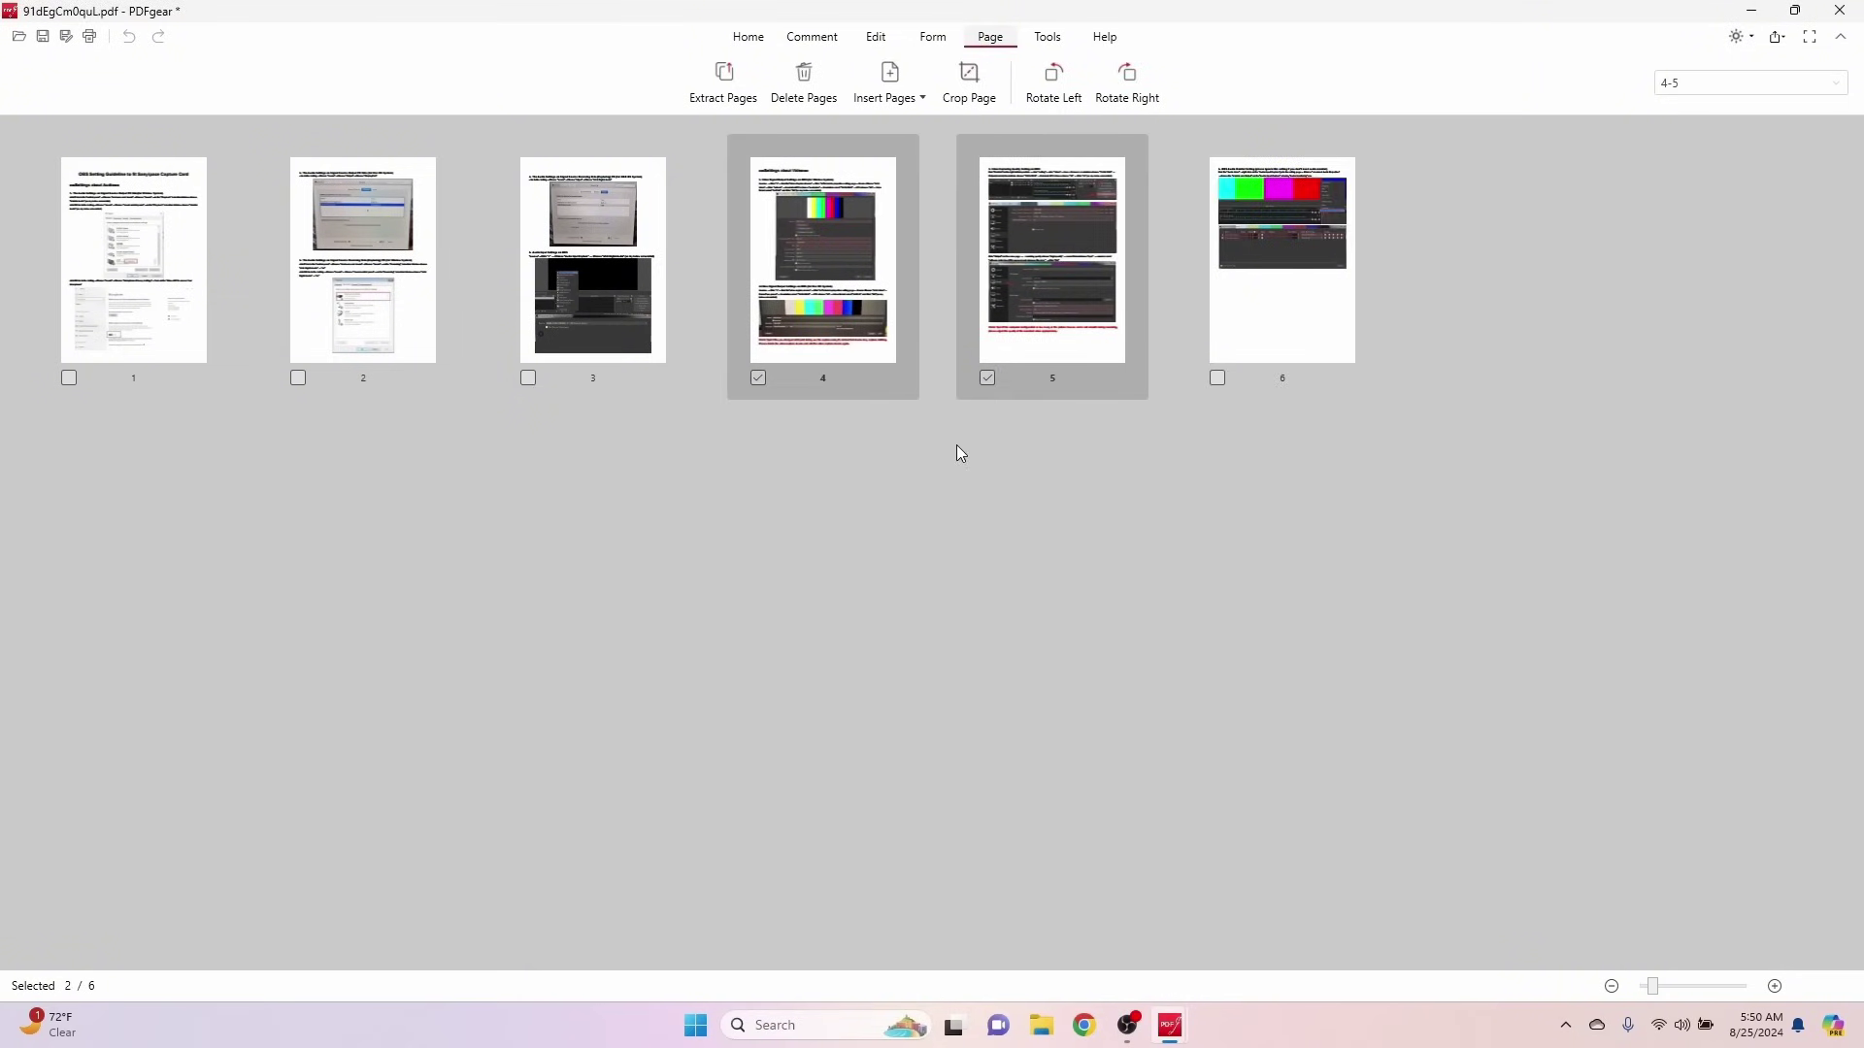
click(1035, 39)
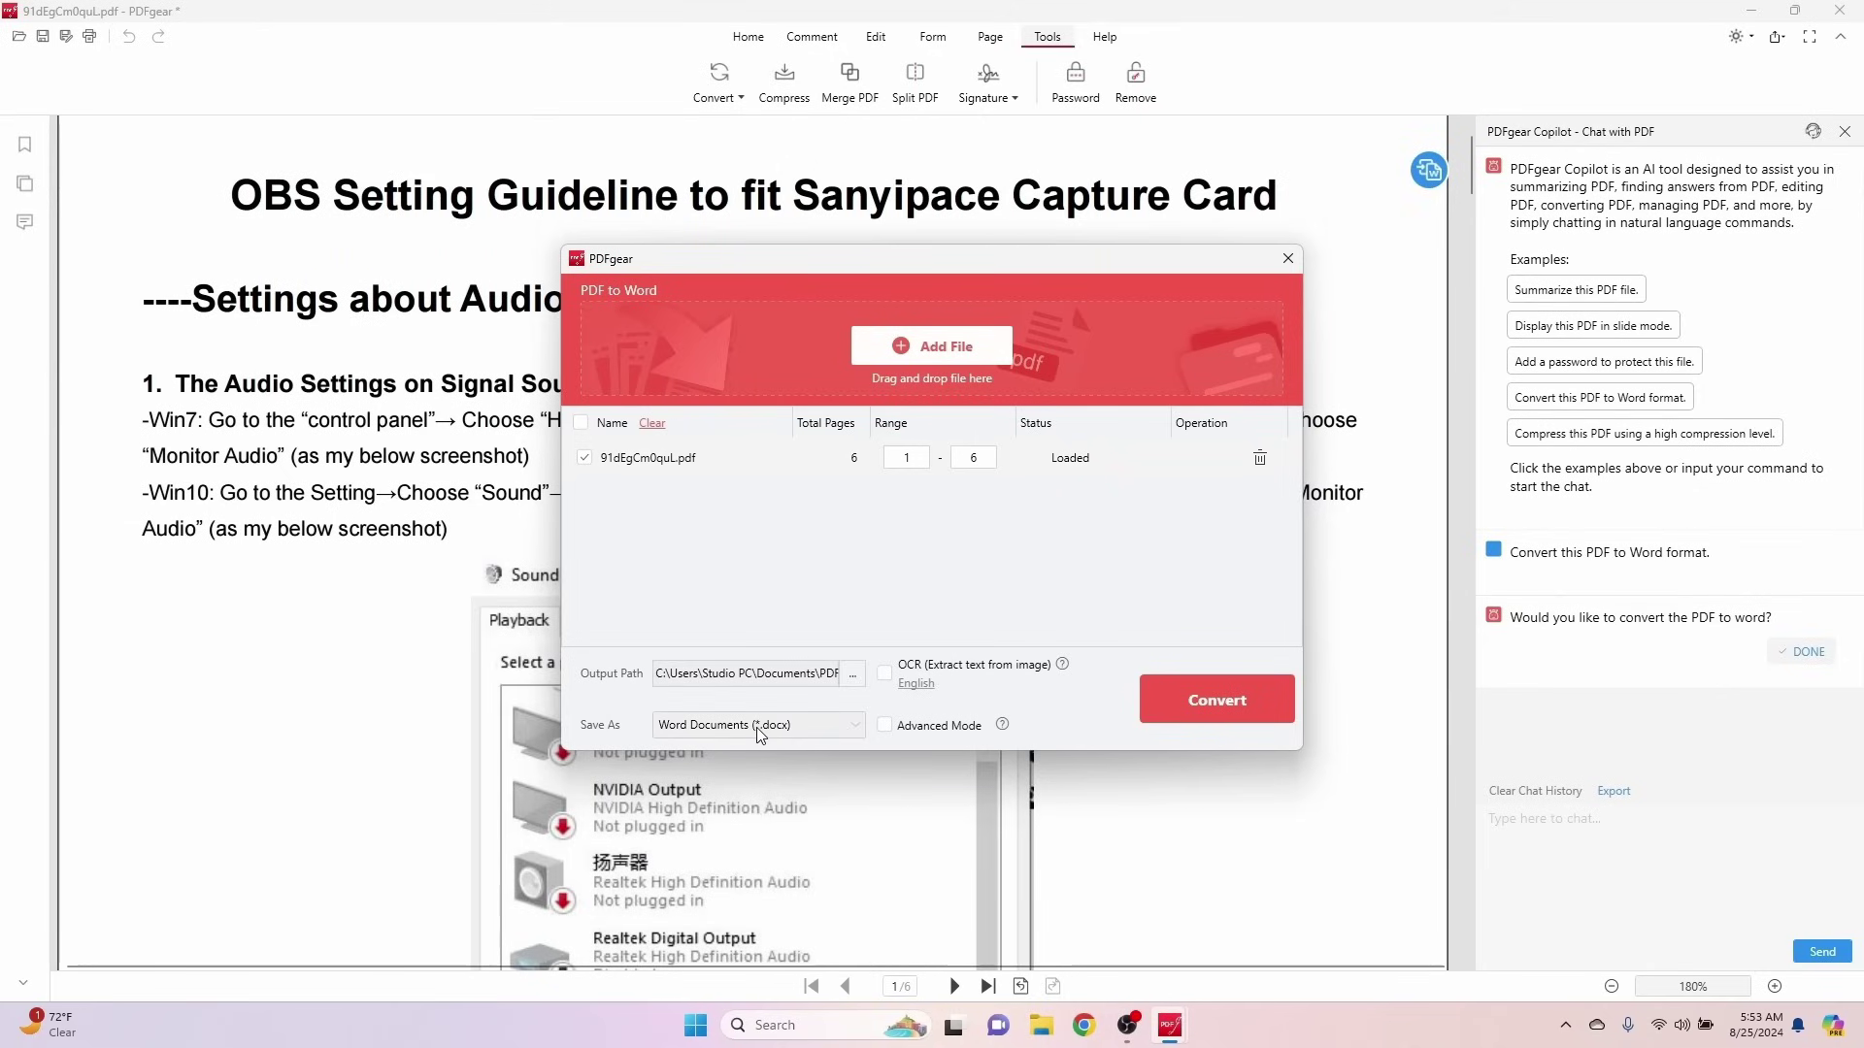
Start the PDF to Word conversion, then open 91dEgCm0quL conv.docx in LibreOffice Writer
click(1214, 701)
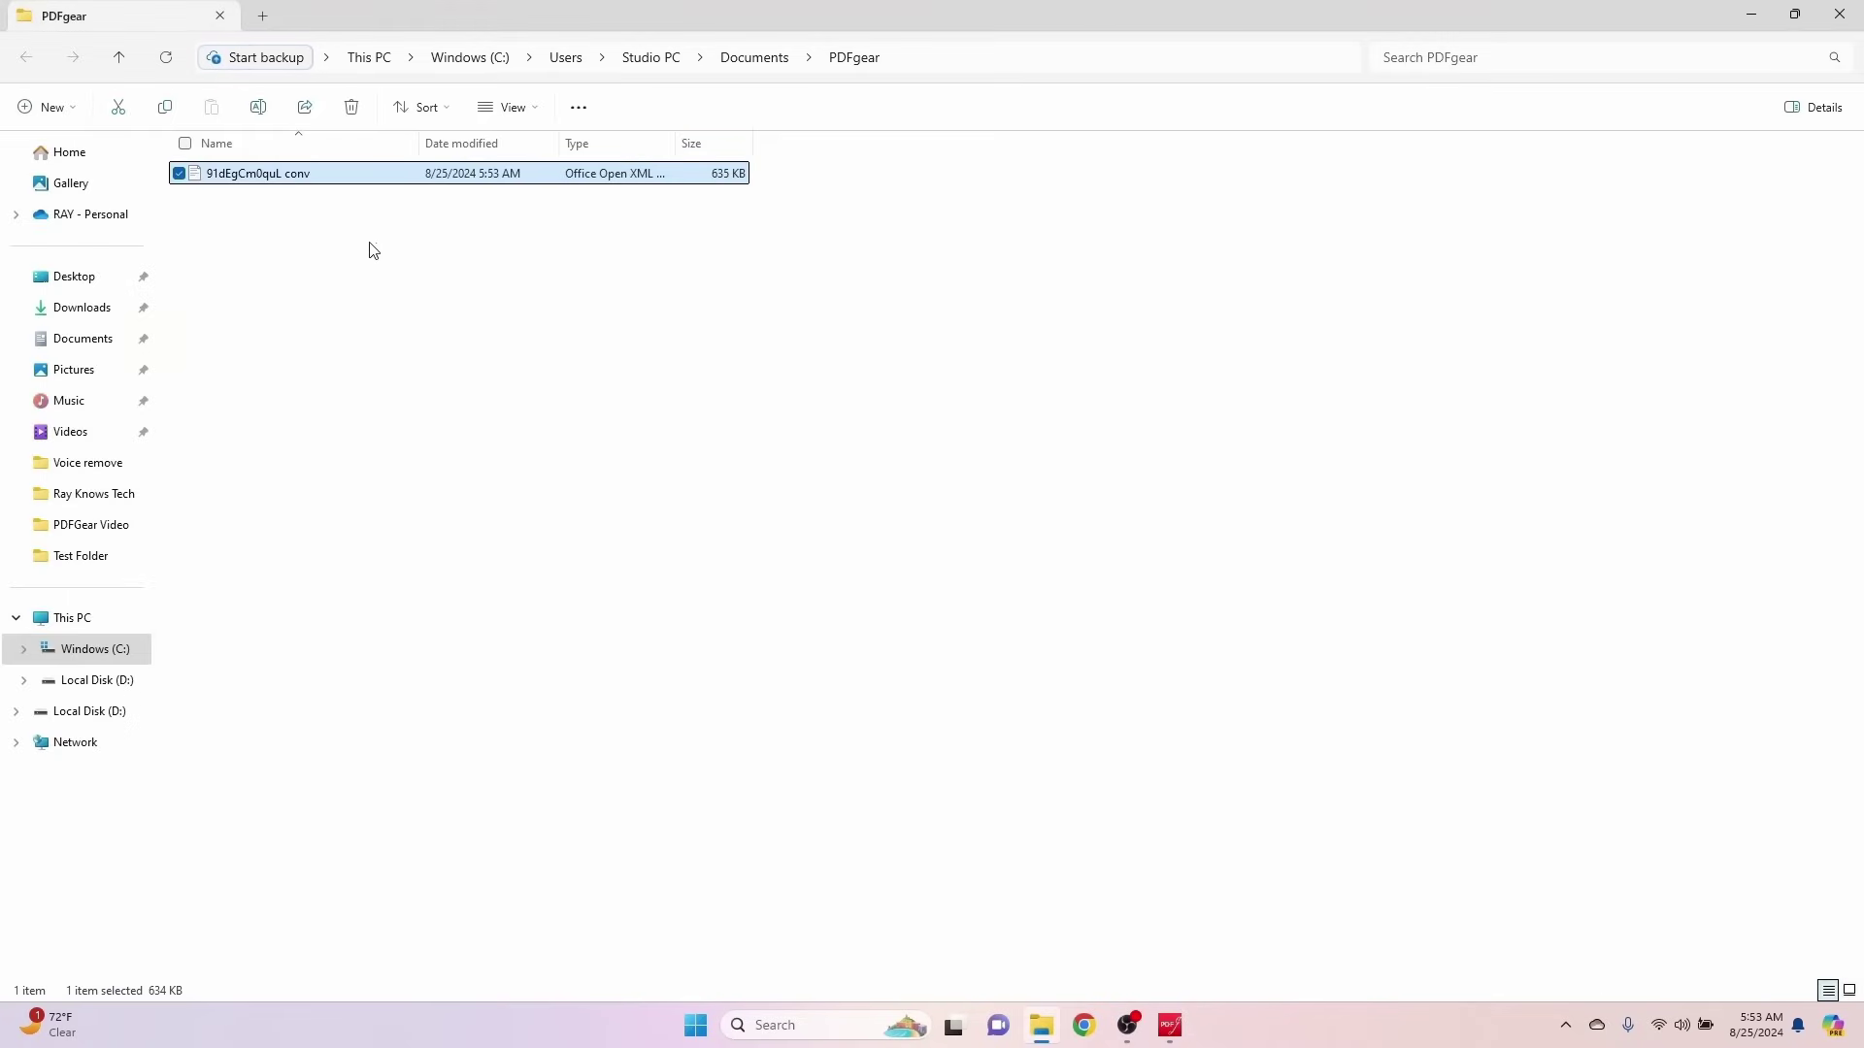
right_click(305, 181)
right_click(337, 175)
mouse_move(440, 265)
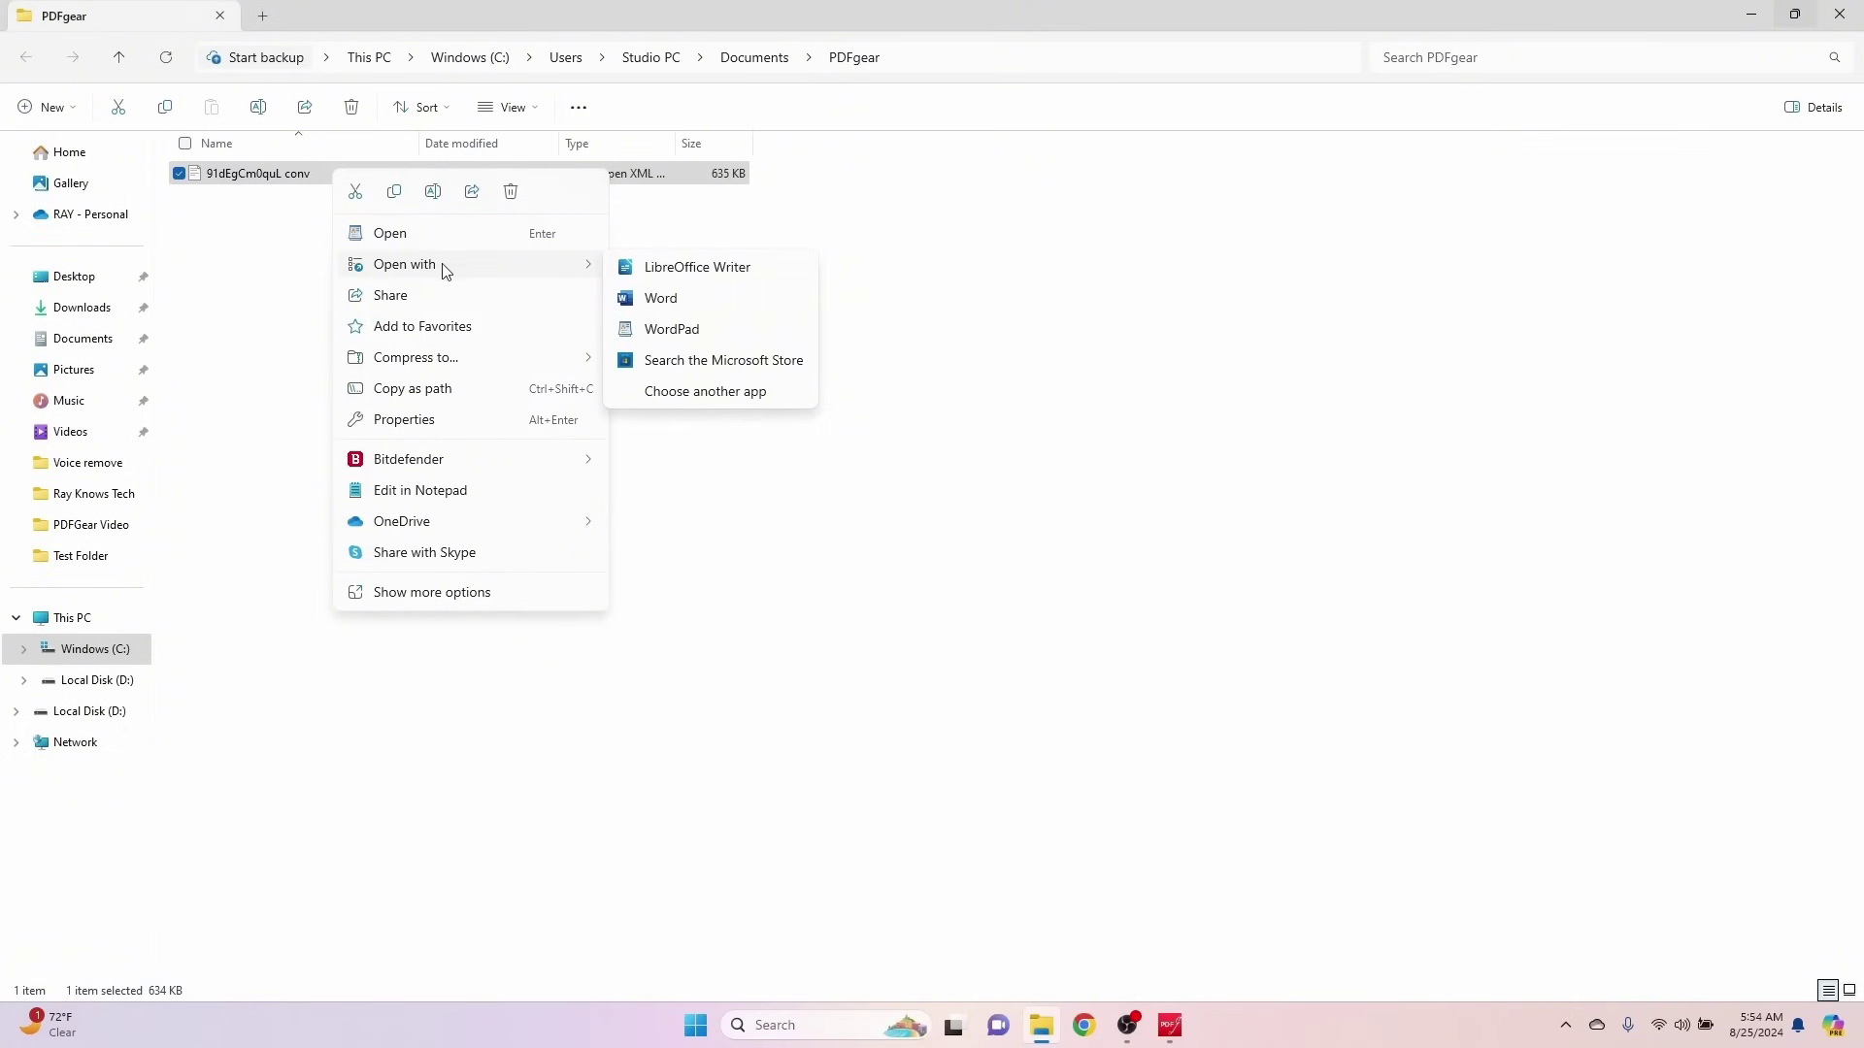
click(695, 274)
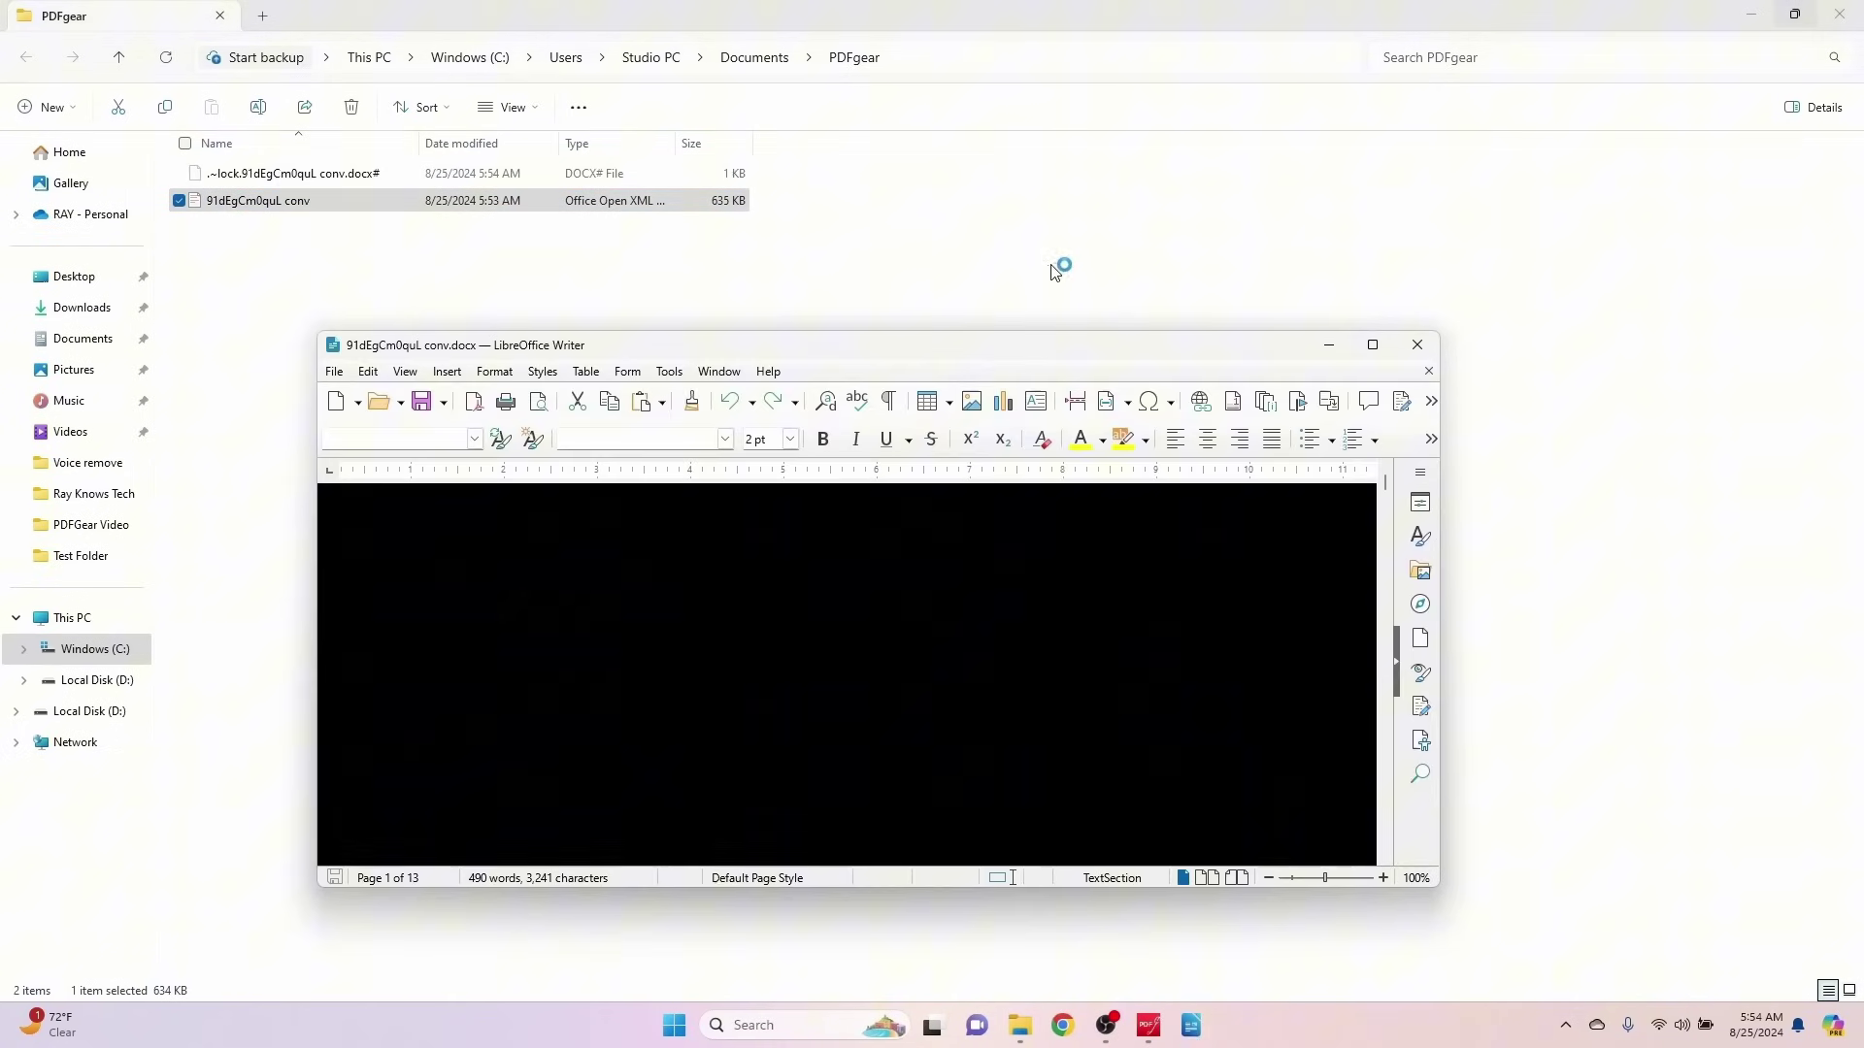
Maximize Writer and scroll down through the 13-page converted document to check it
click(1375, 344)
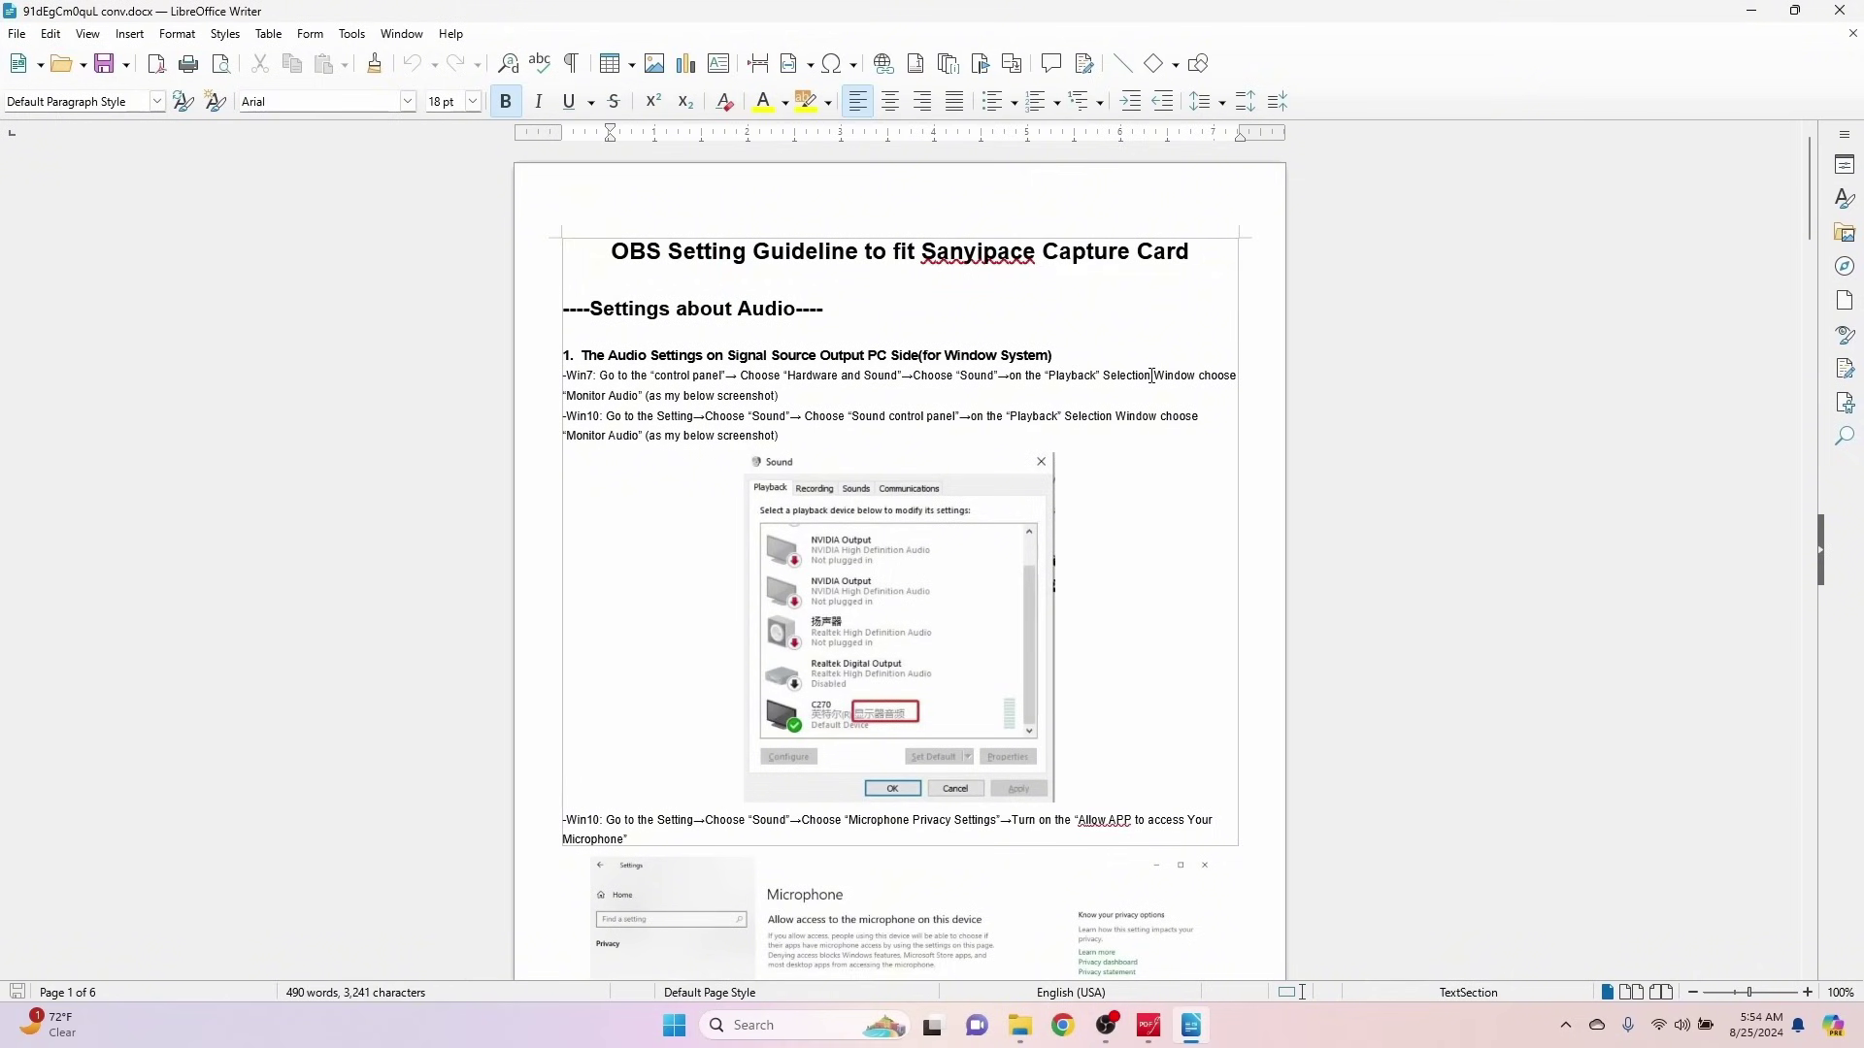
scroll(1151, 376, down, 3)
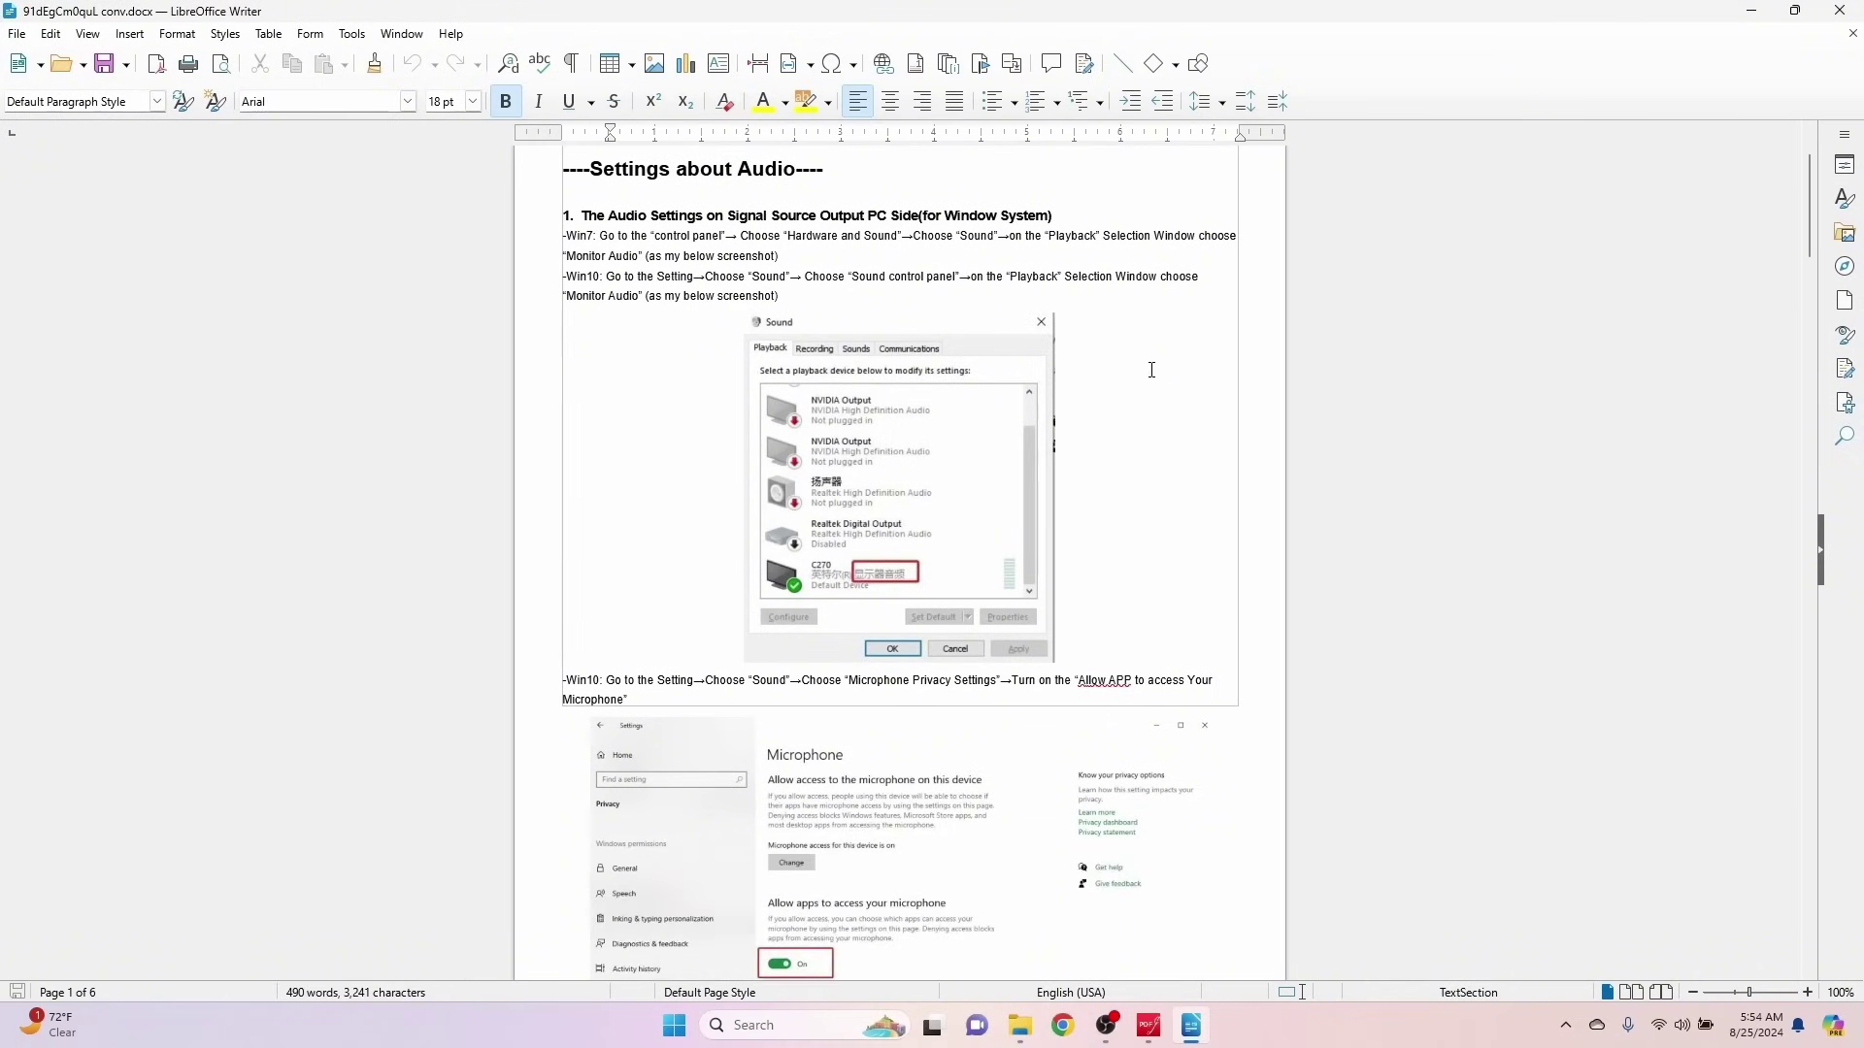
scroll(1151, 369, up, 3)
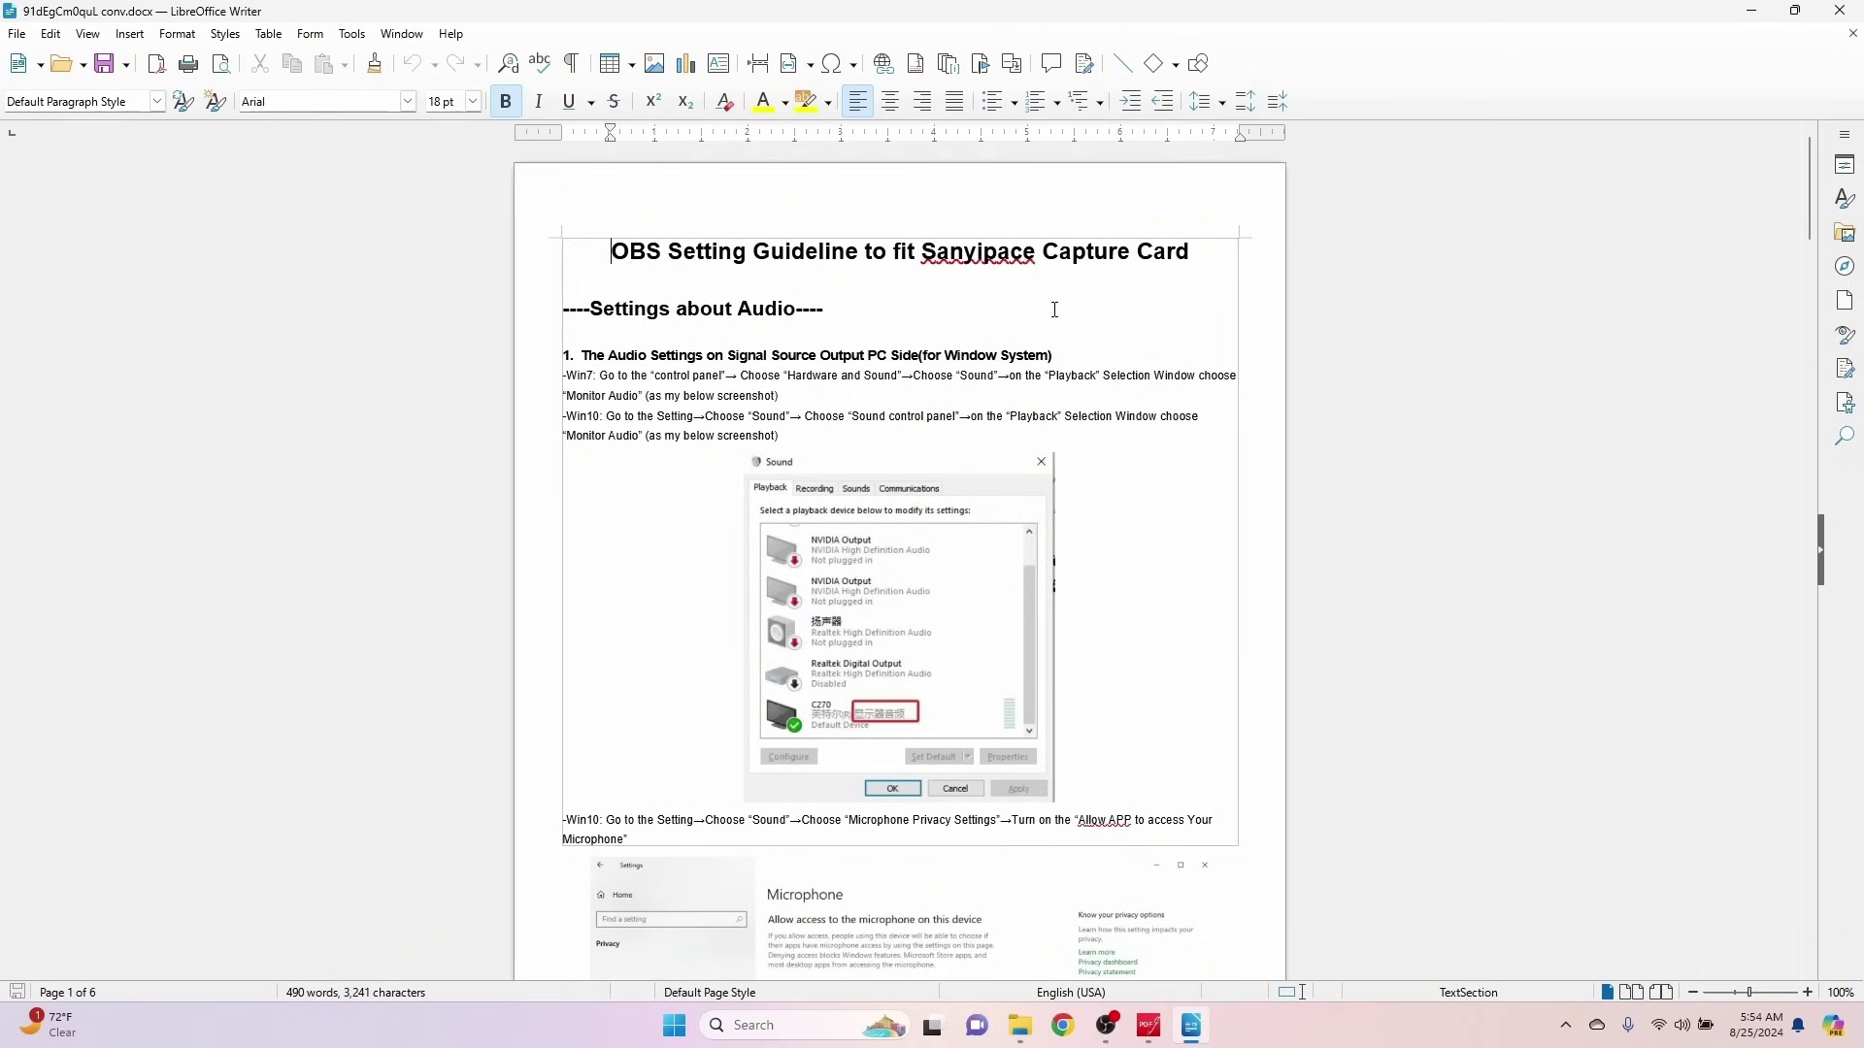
scroll(984, 363, down, 3)
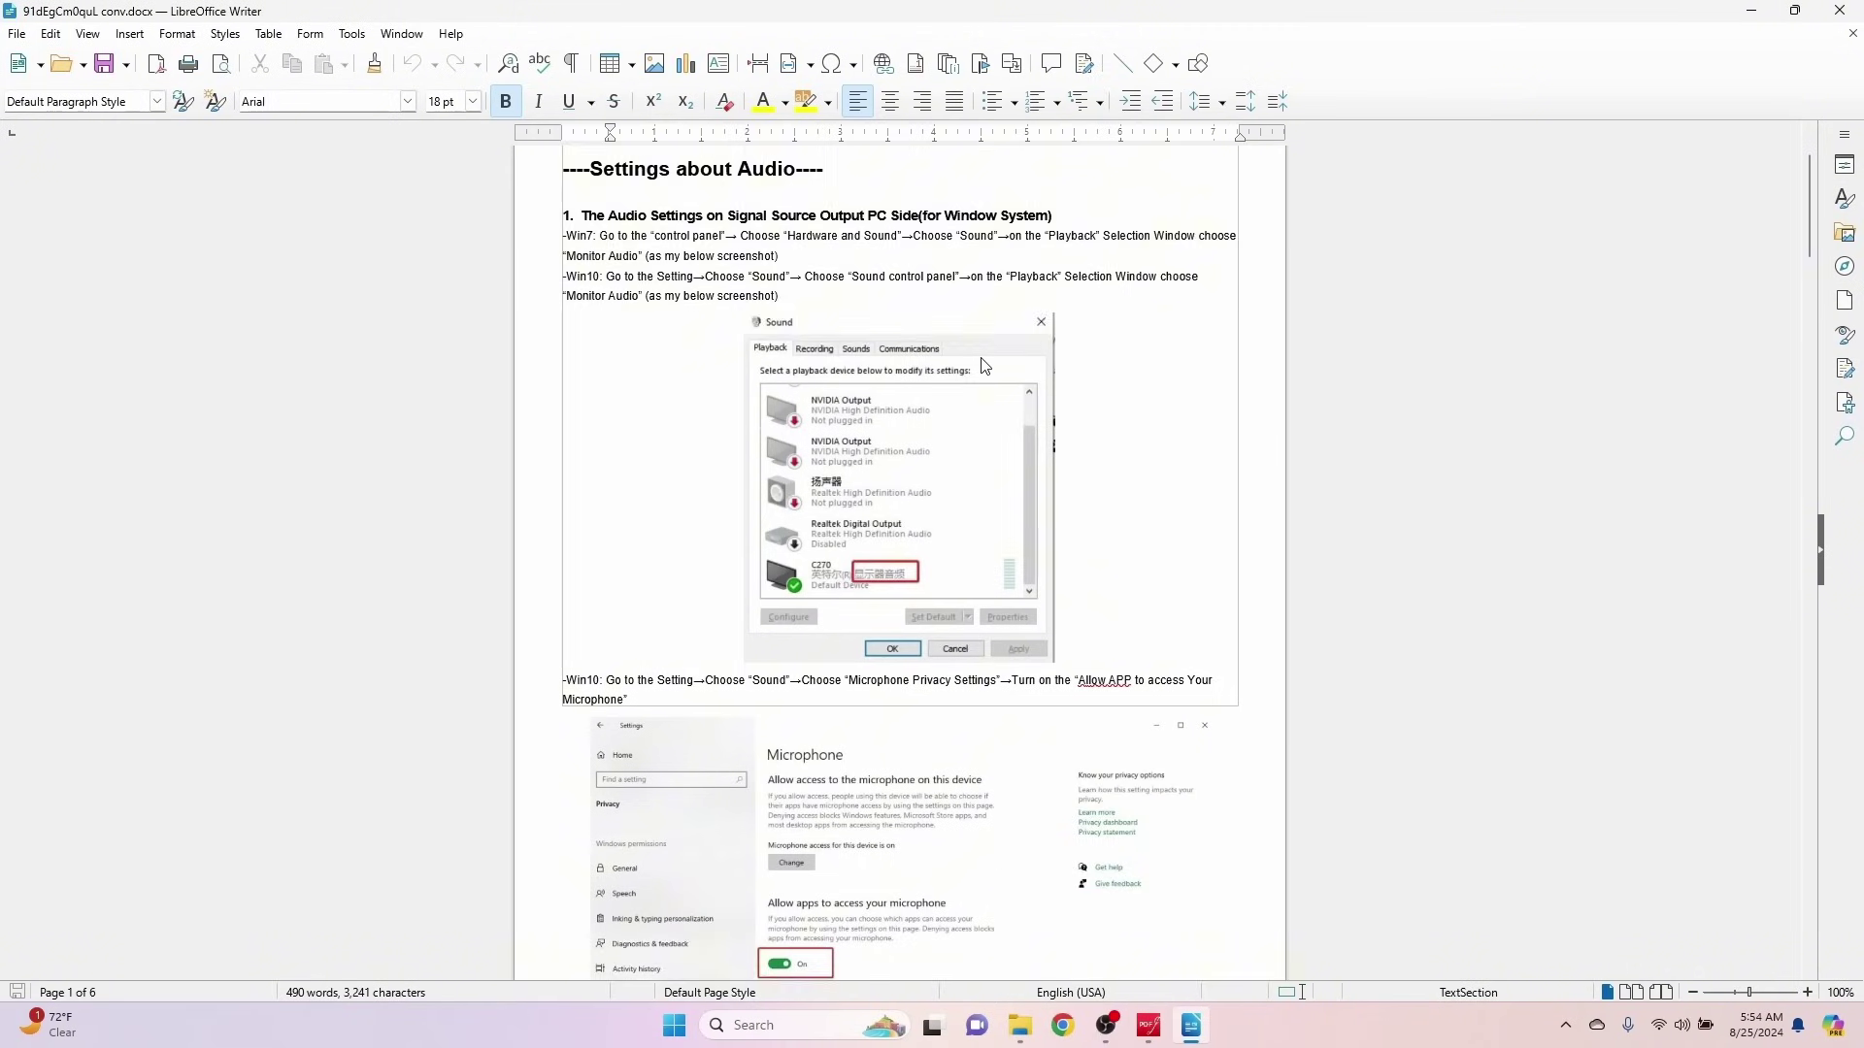
scroll(984, 365, down, 12)
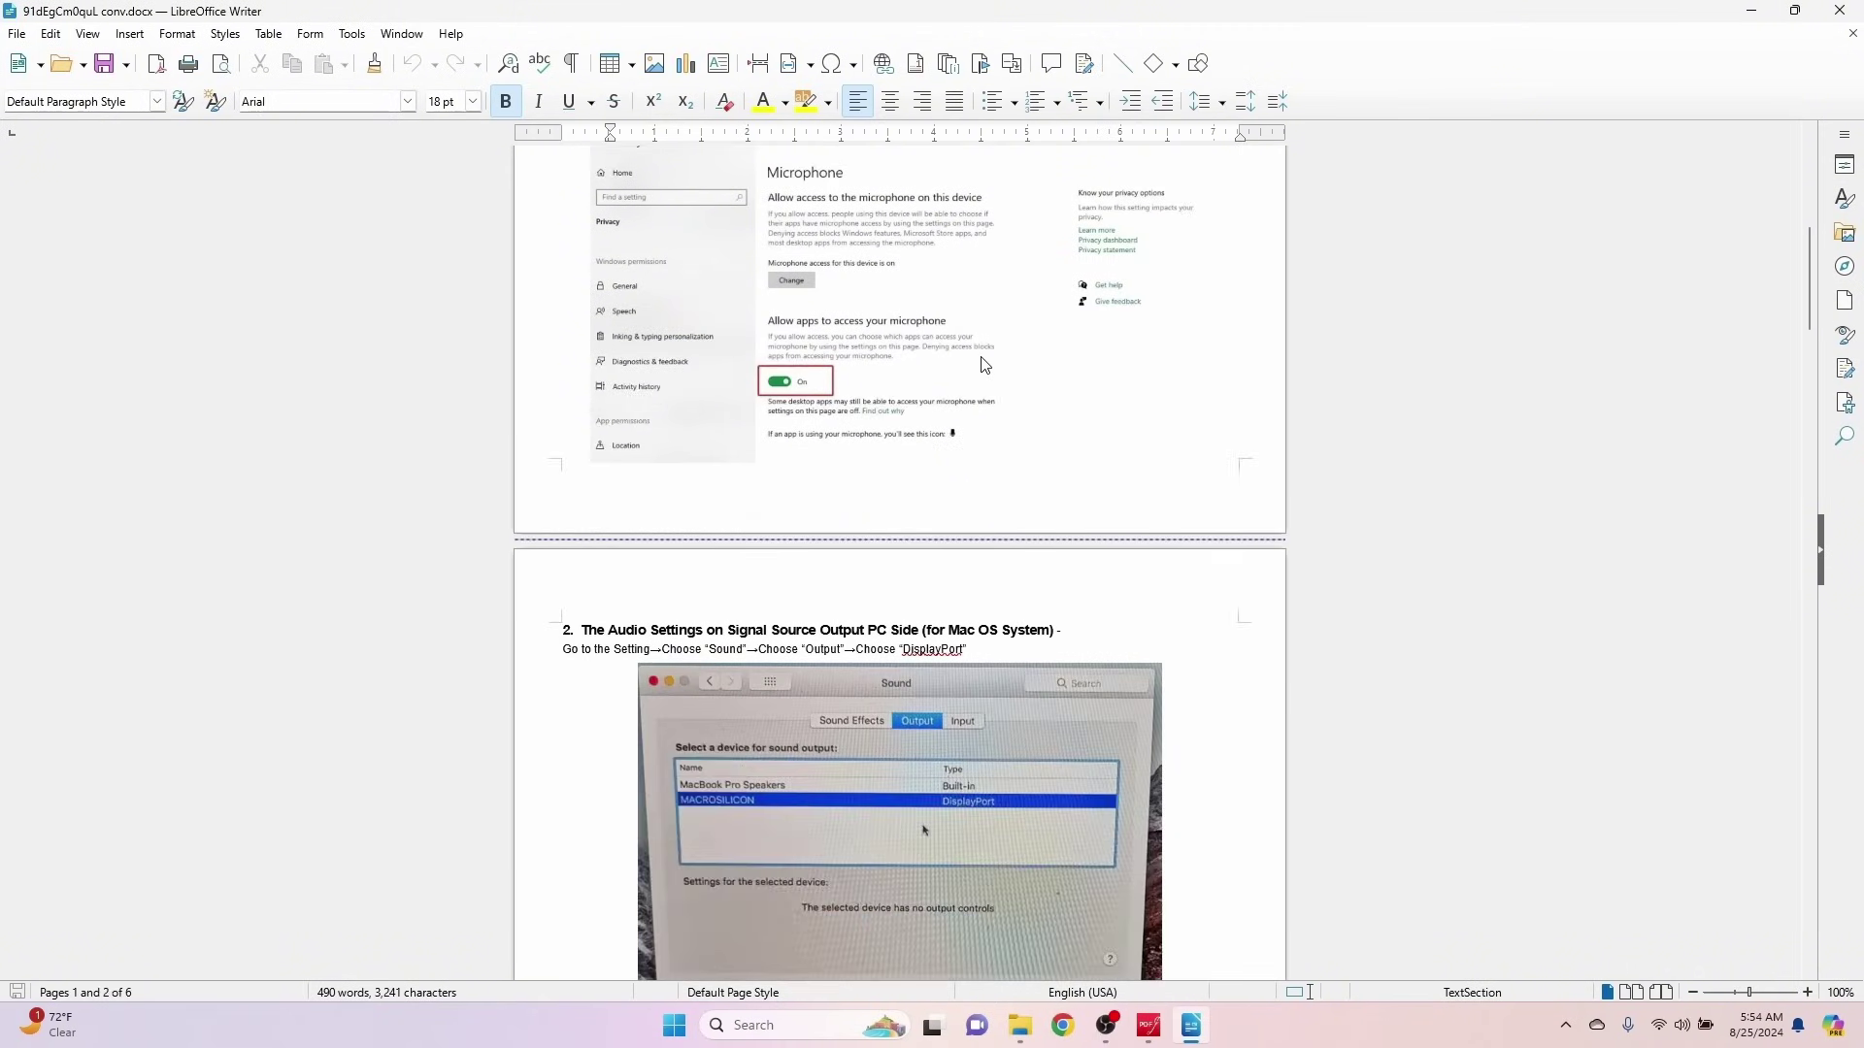
scroll(984, 365, down, 16)
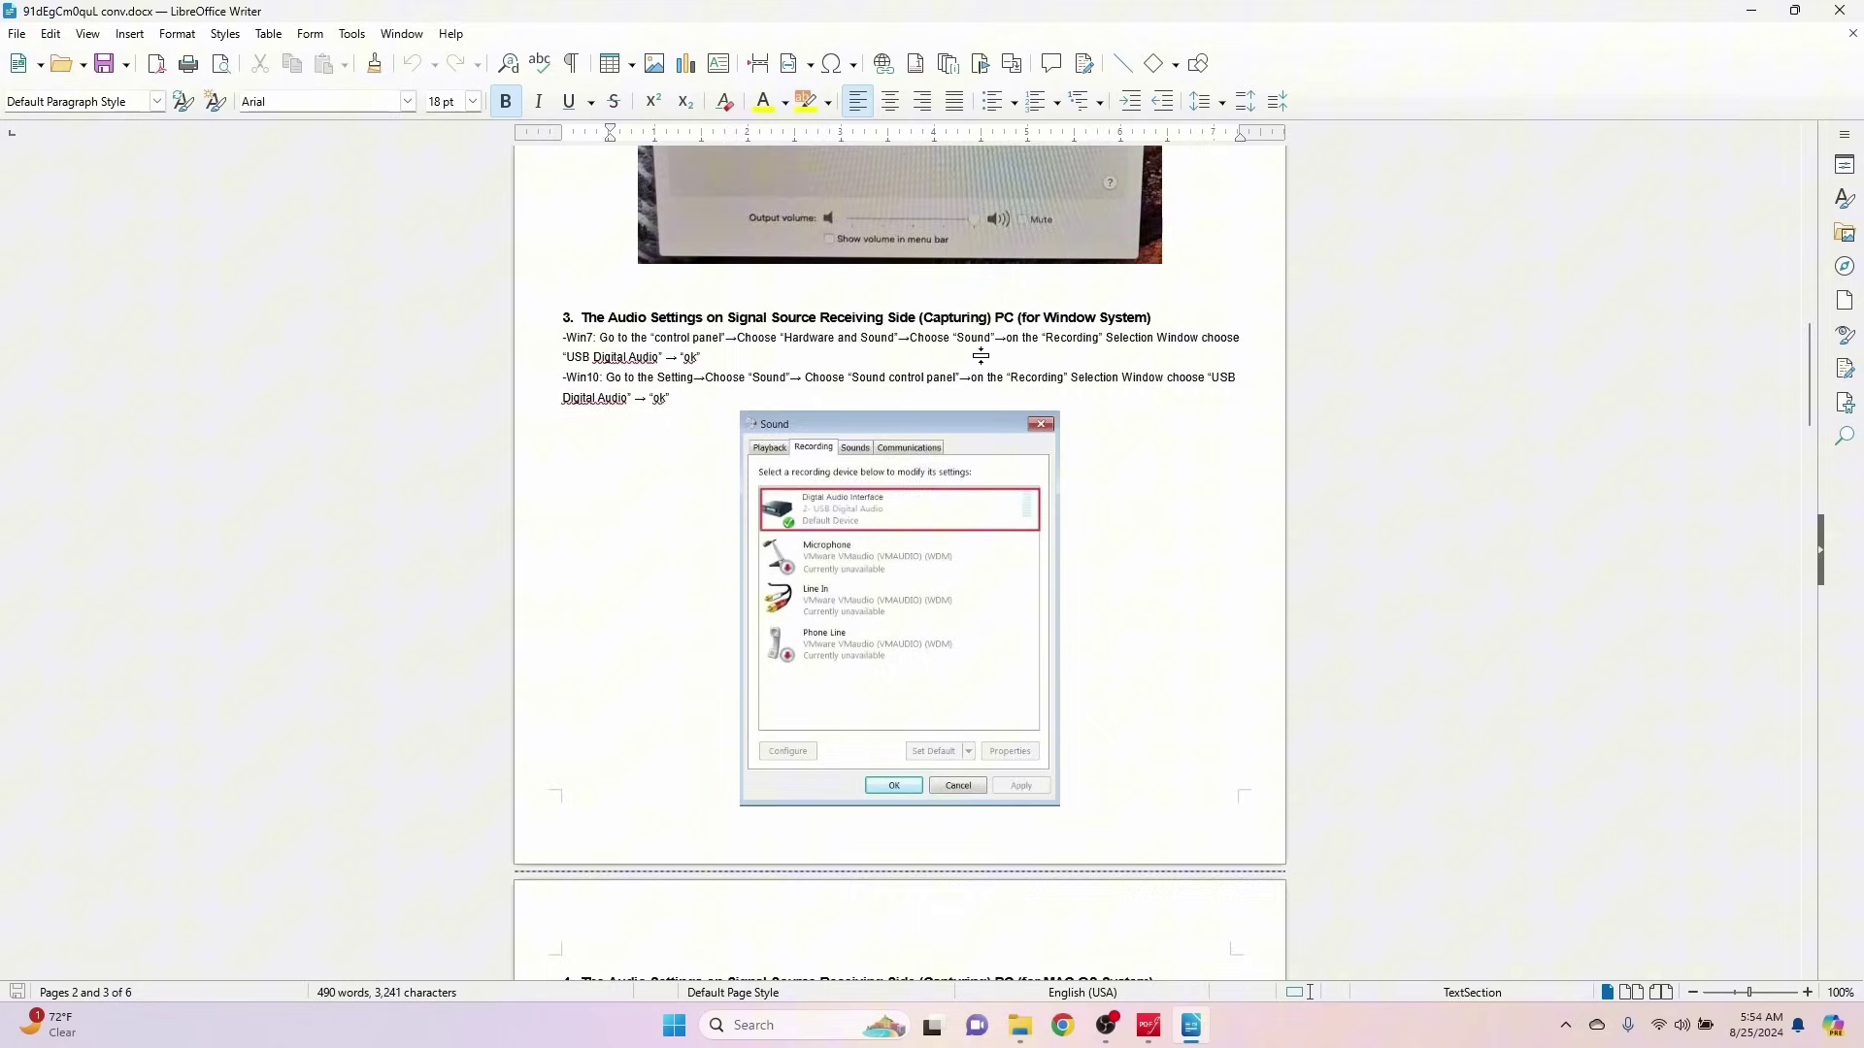
scroll(983, 359, down, 12)
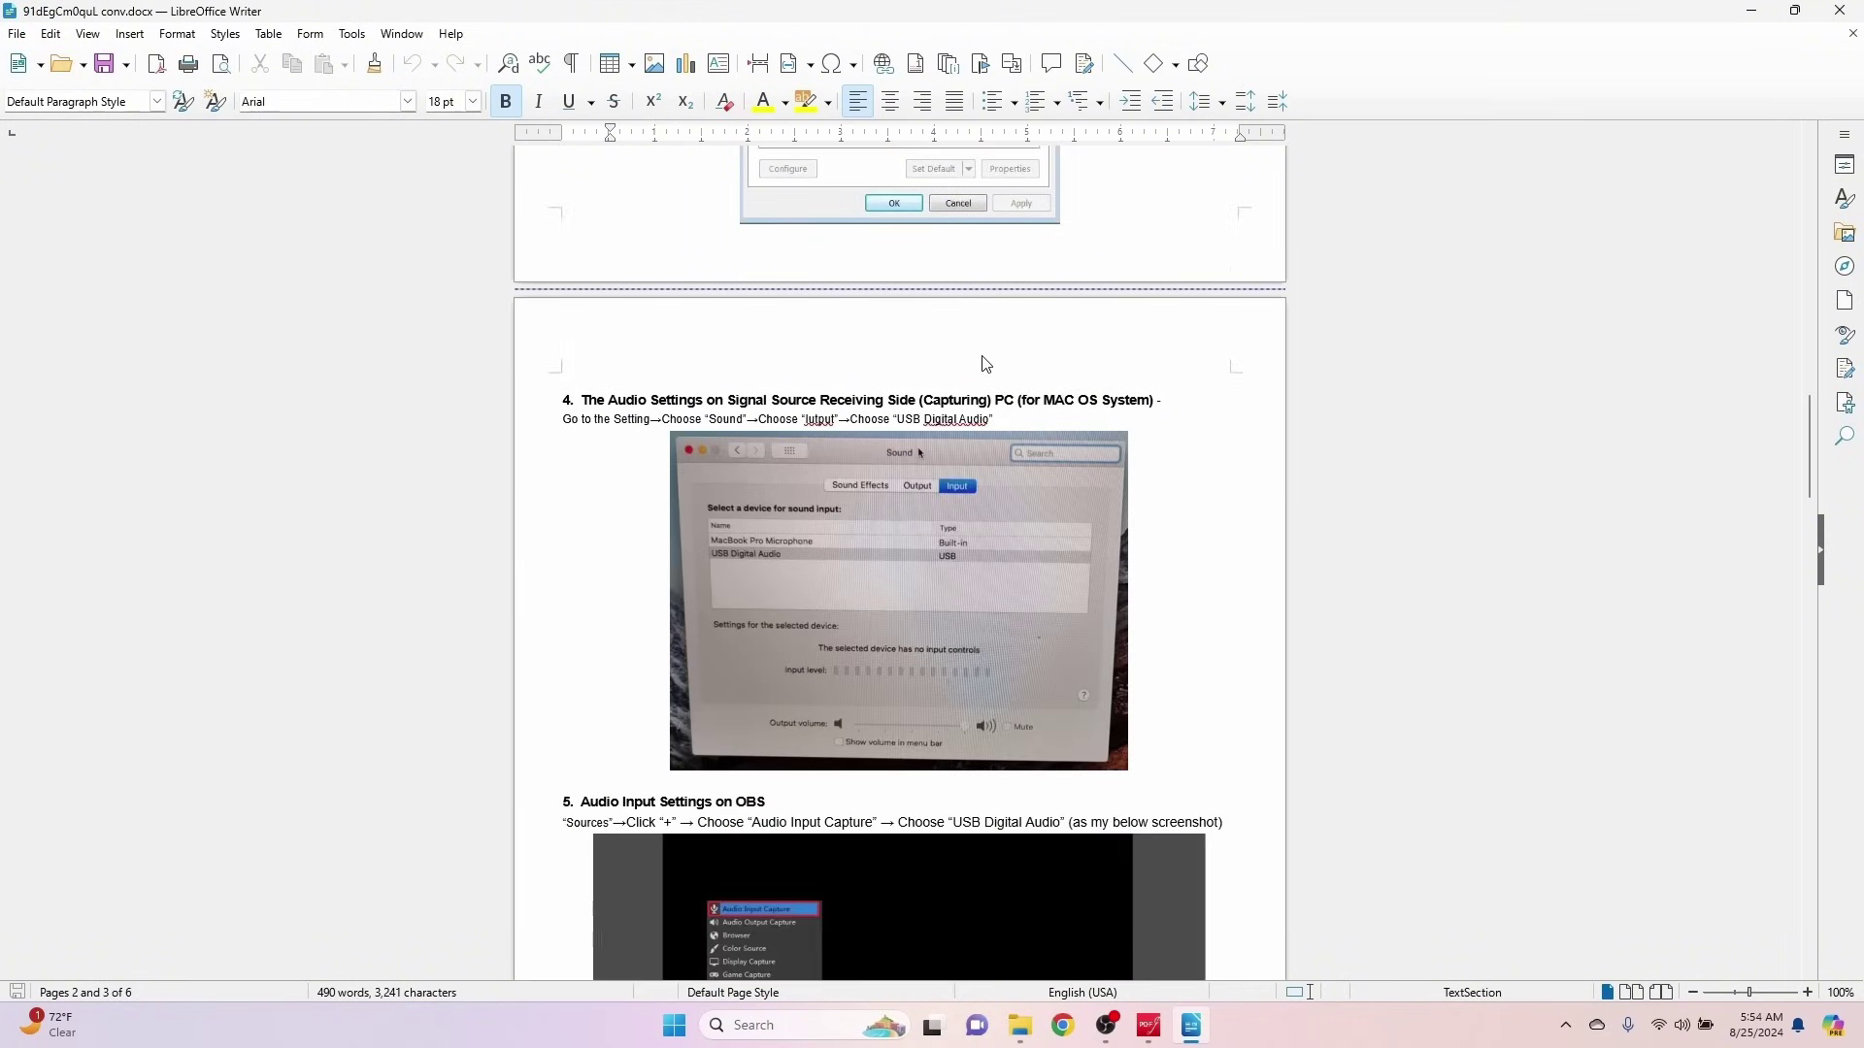
scroll(984, 364, down, 20)
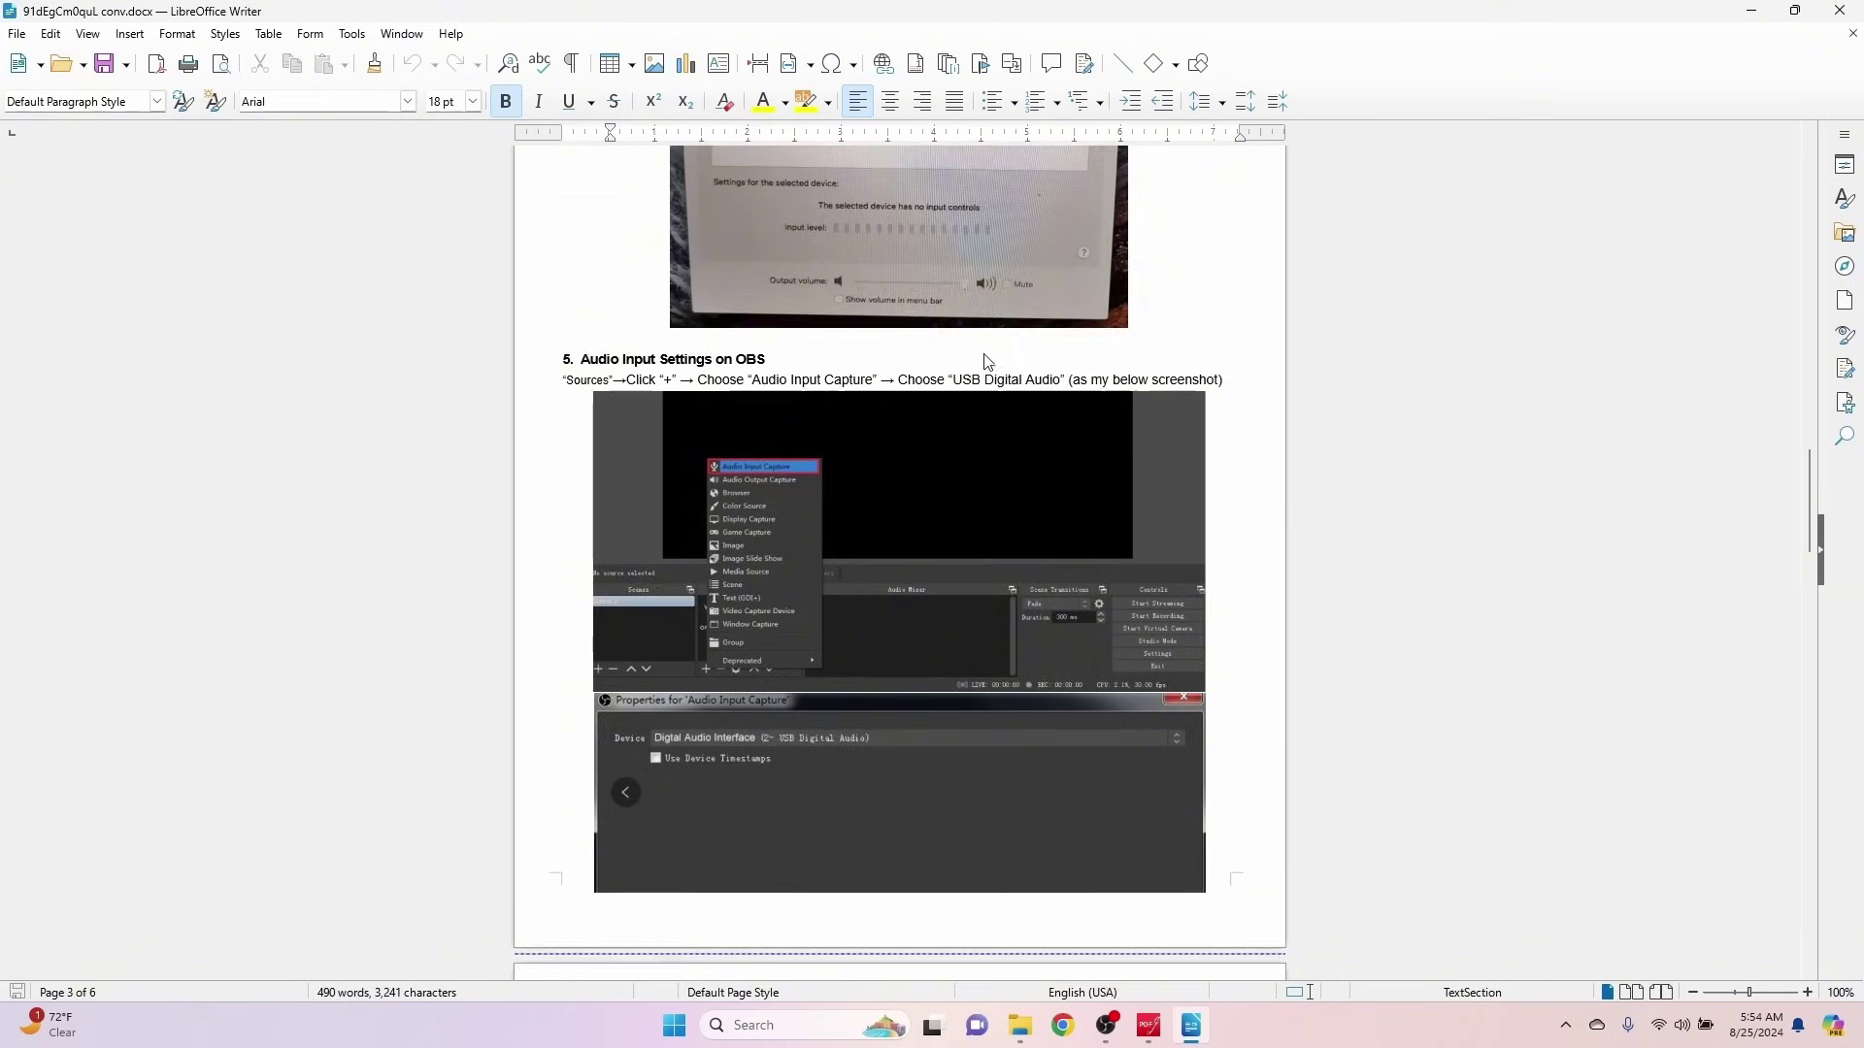
scroll(986, 353, down, 4)
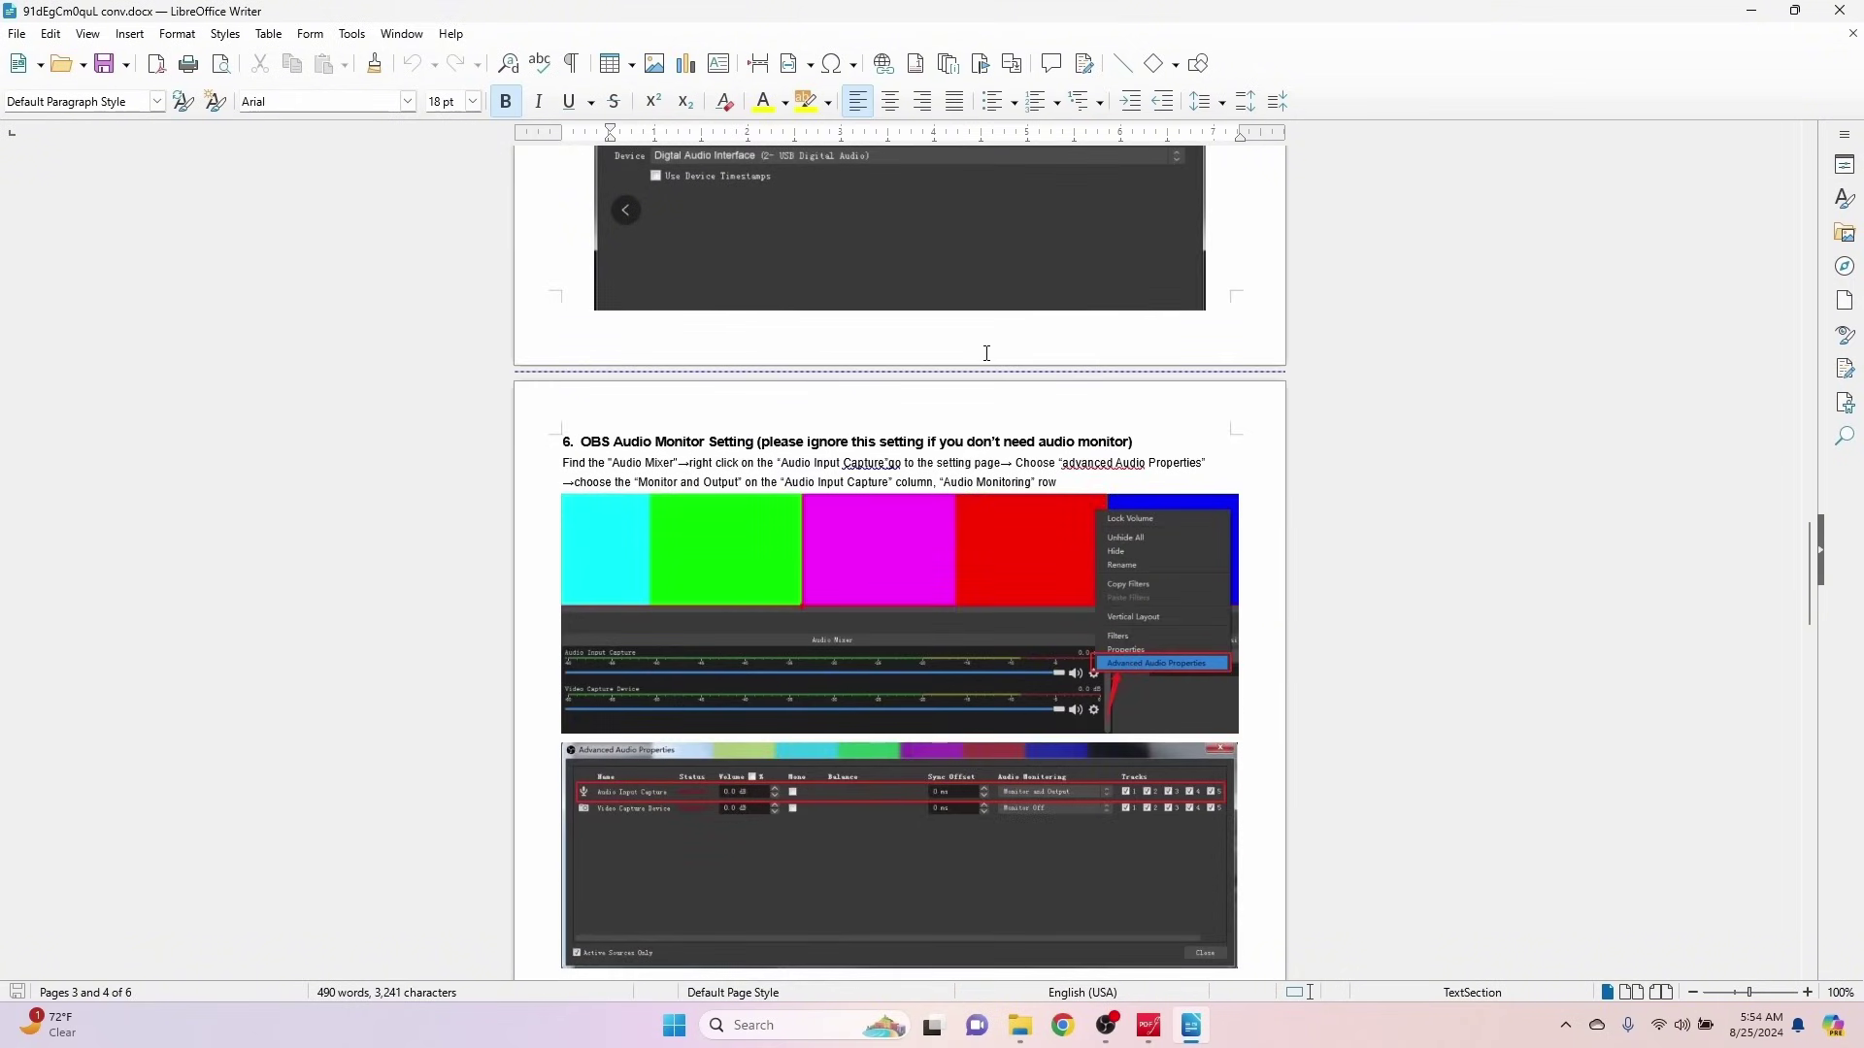
Scroll back up to the top of the document and close Writer with Alt+F4
scroll(986, 352, up, 6)
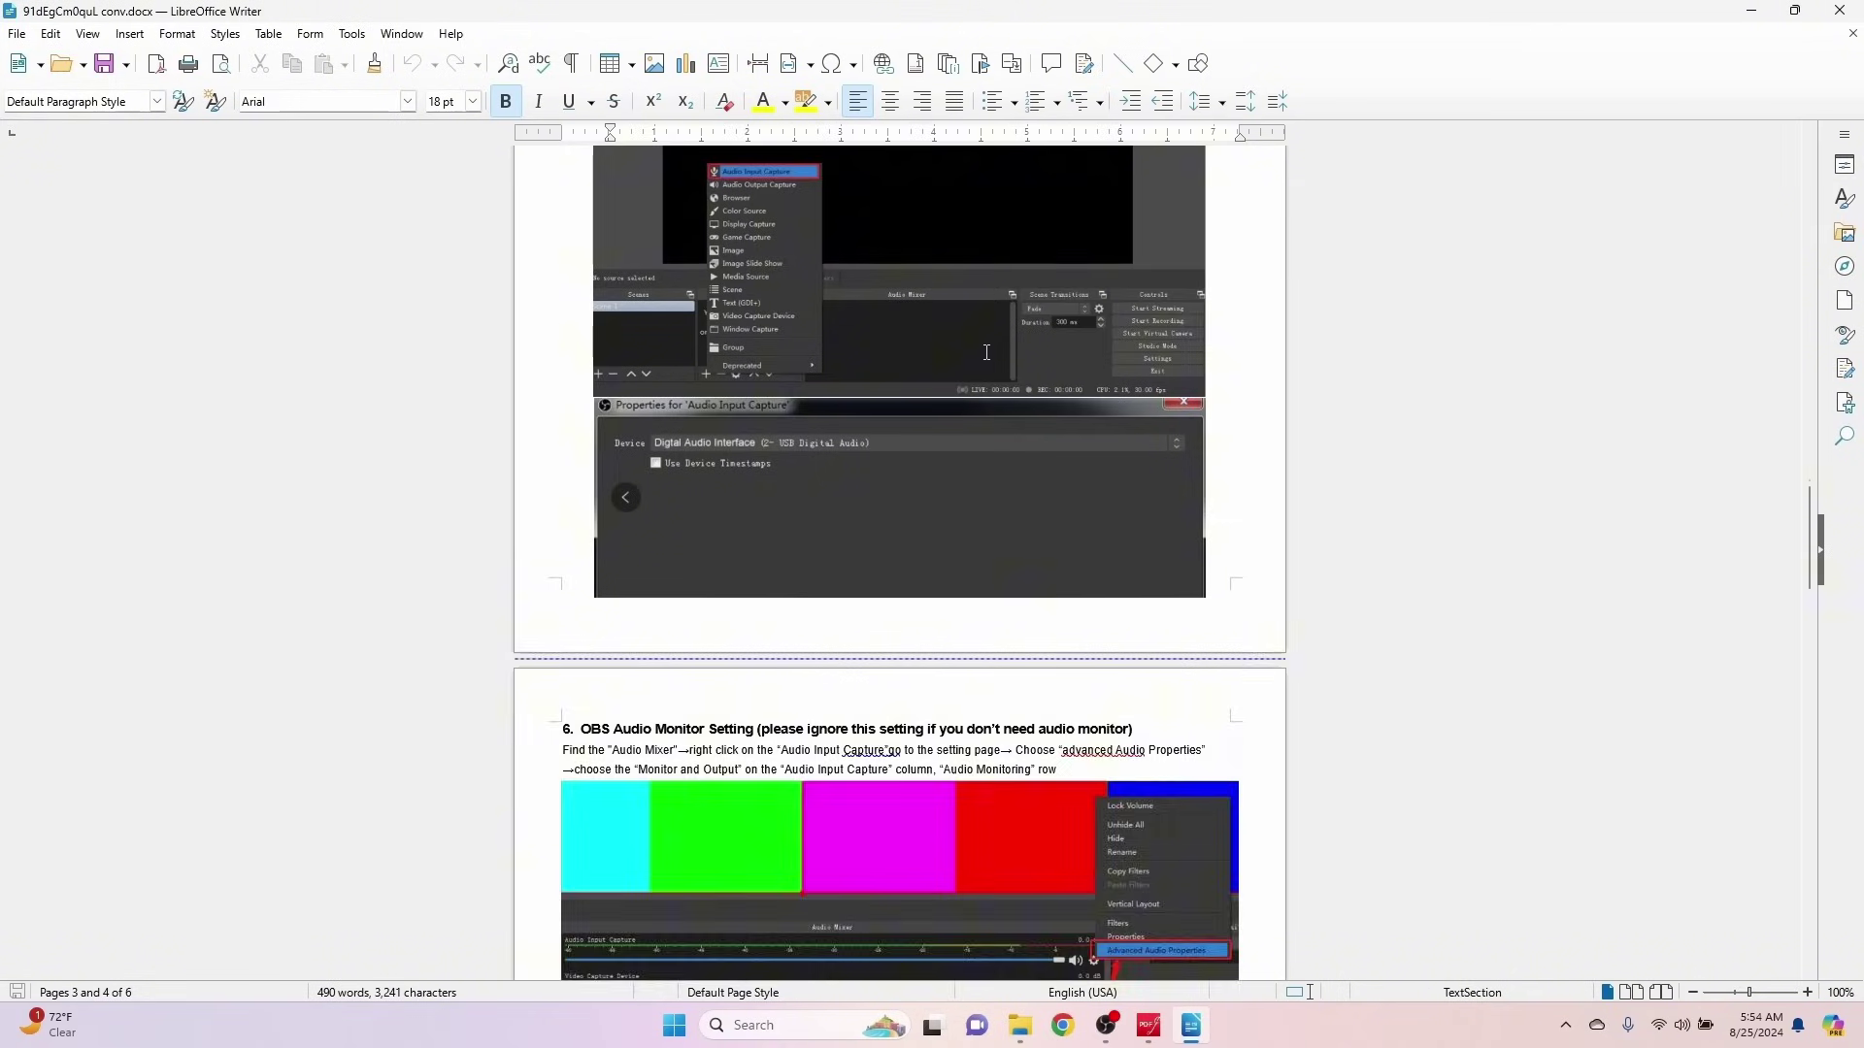
scroll(986, 353, up, 19)
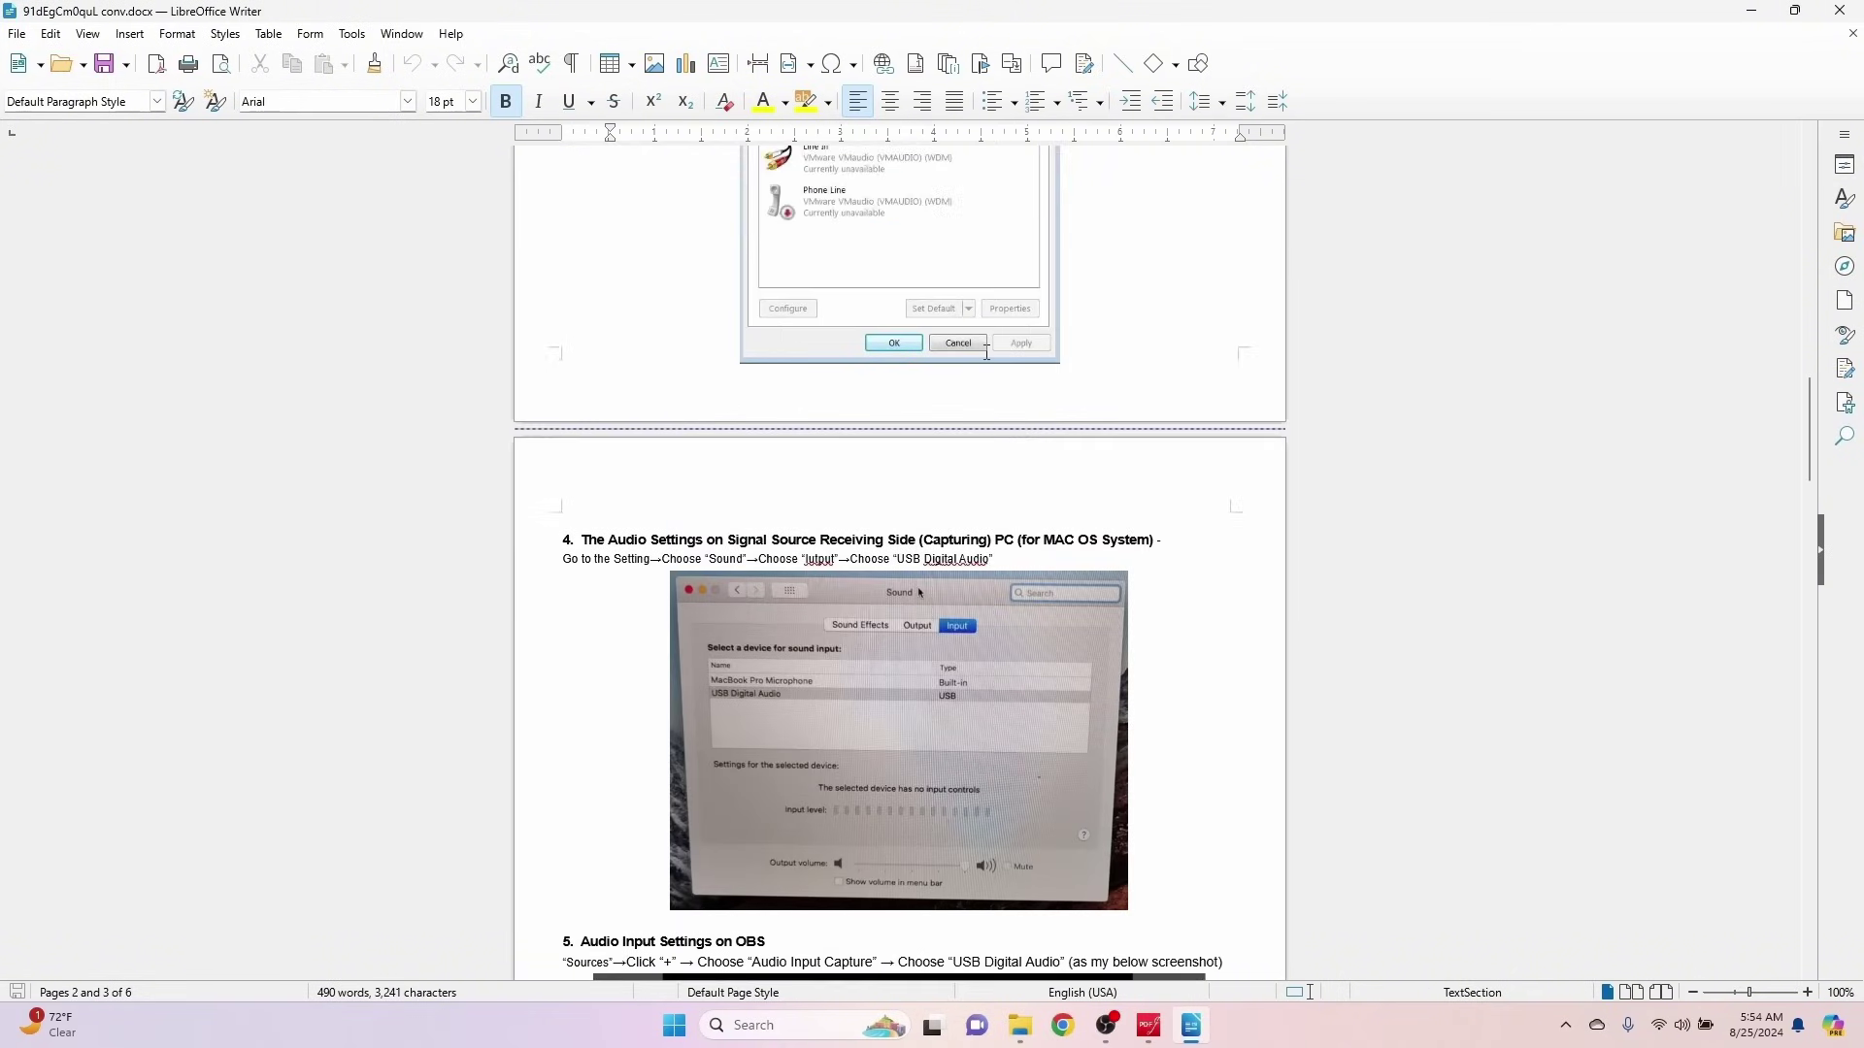
scroll(986, 353, up, 12)
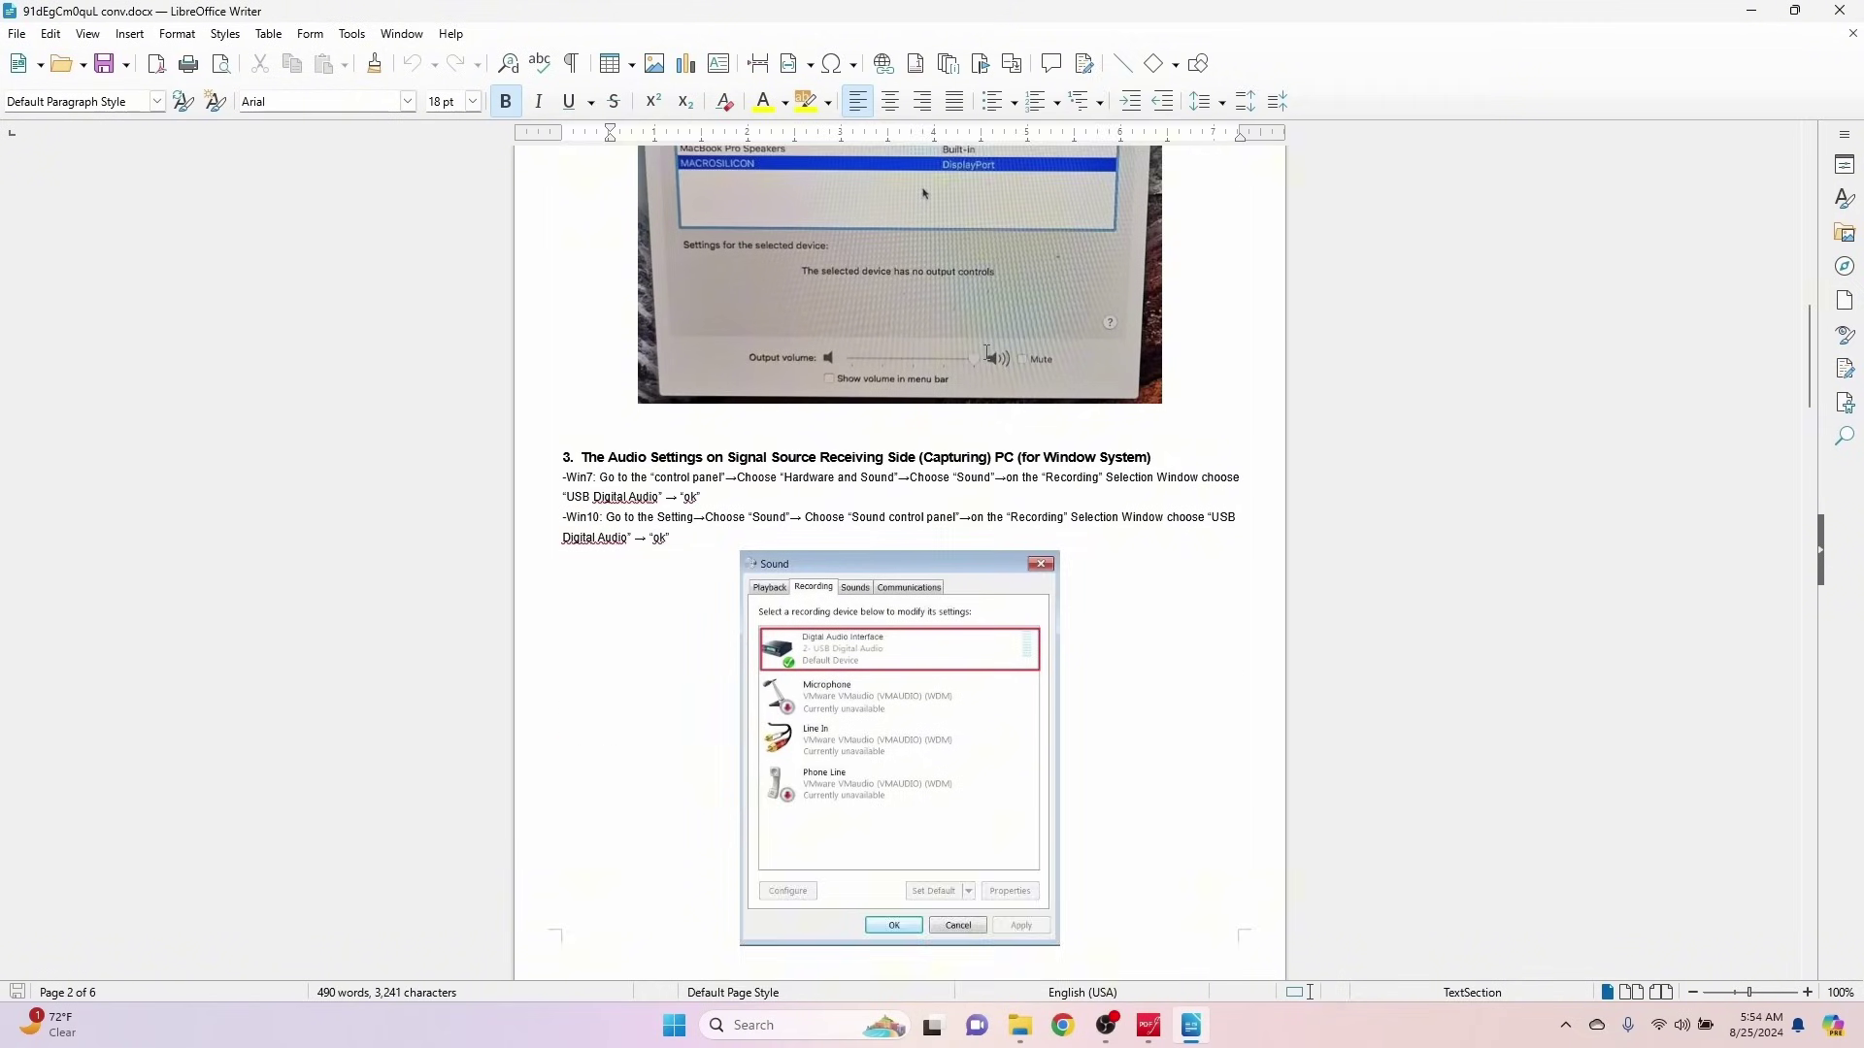
scroll(986, 353, up, 4)
scroll(986, 353, up, 15)
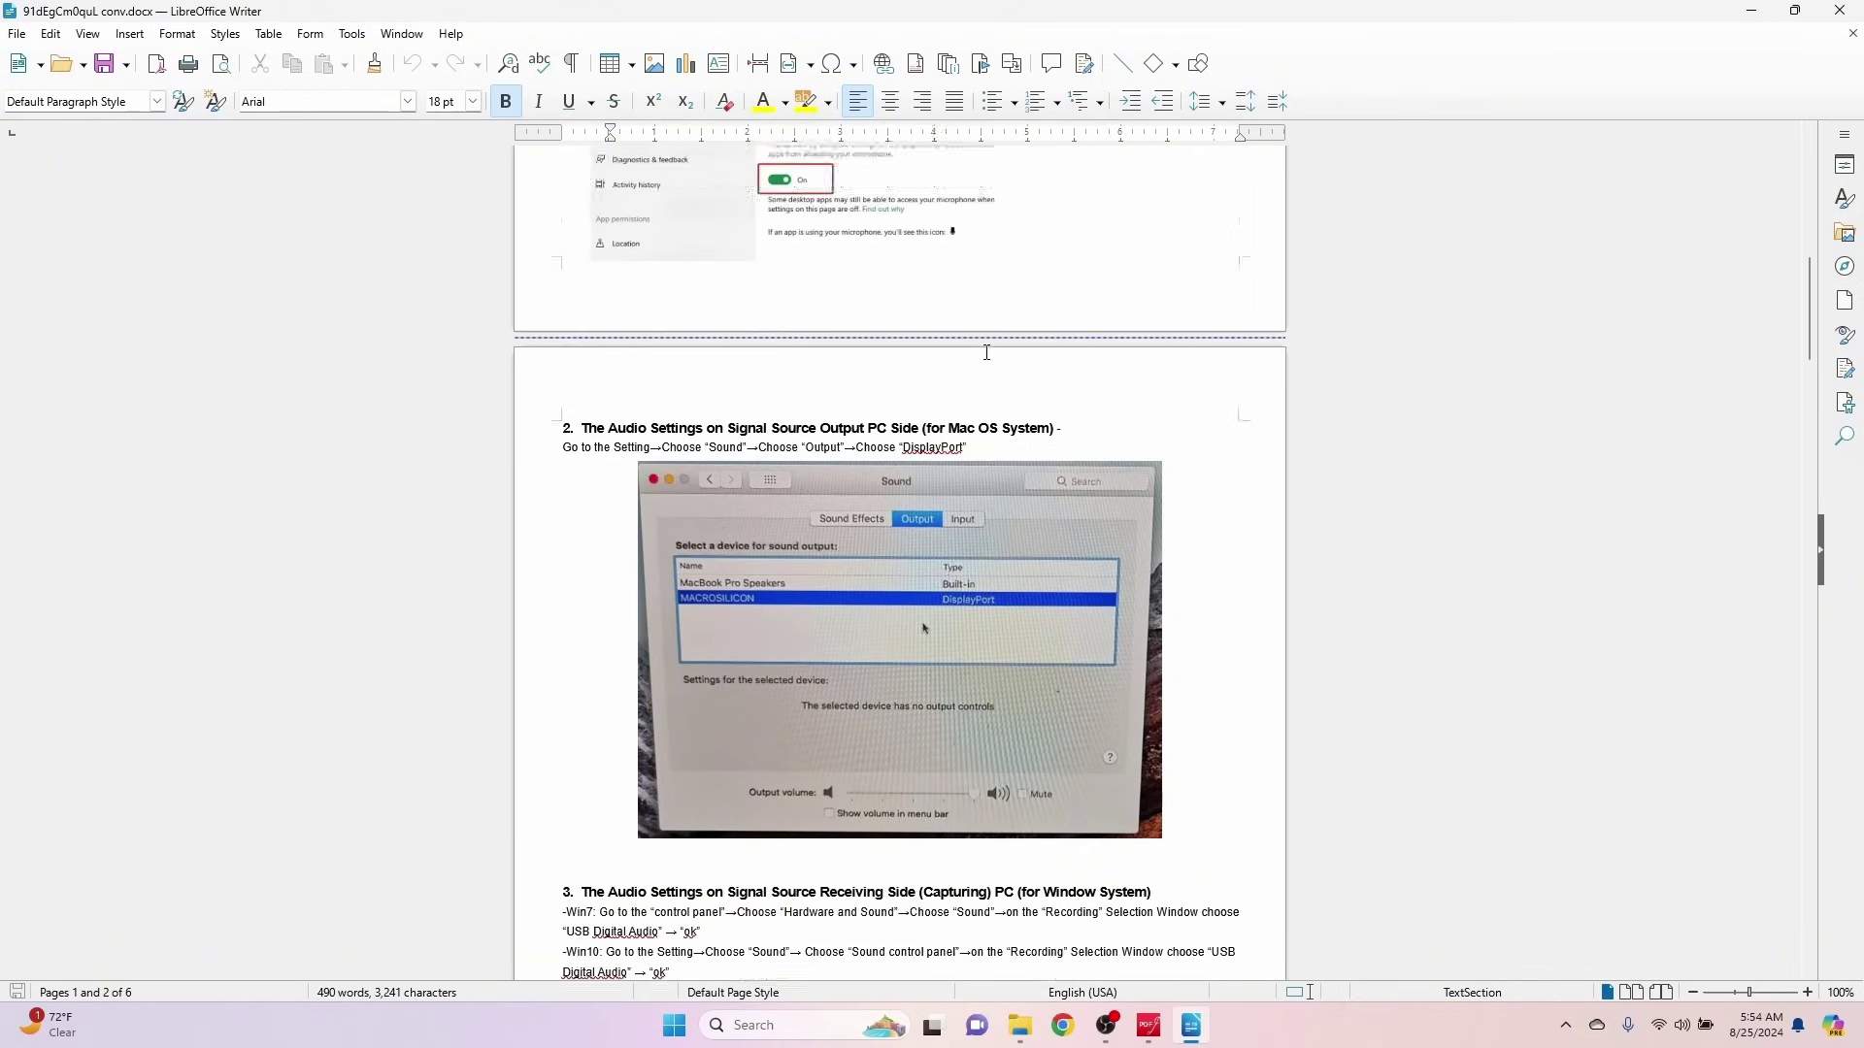
scroll(987, 353, up, 8)
key(alt+F4)
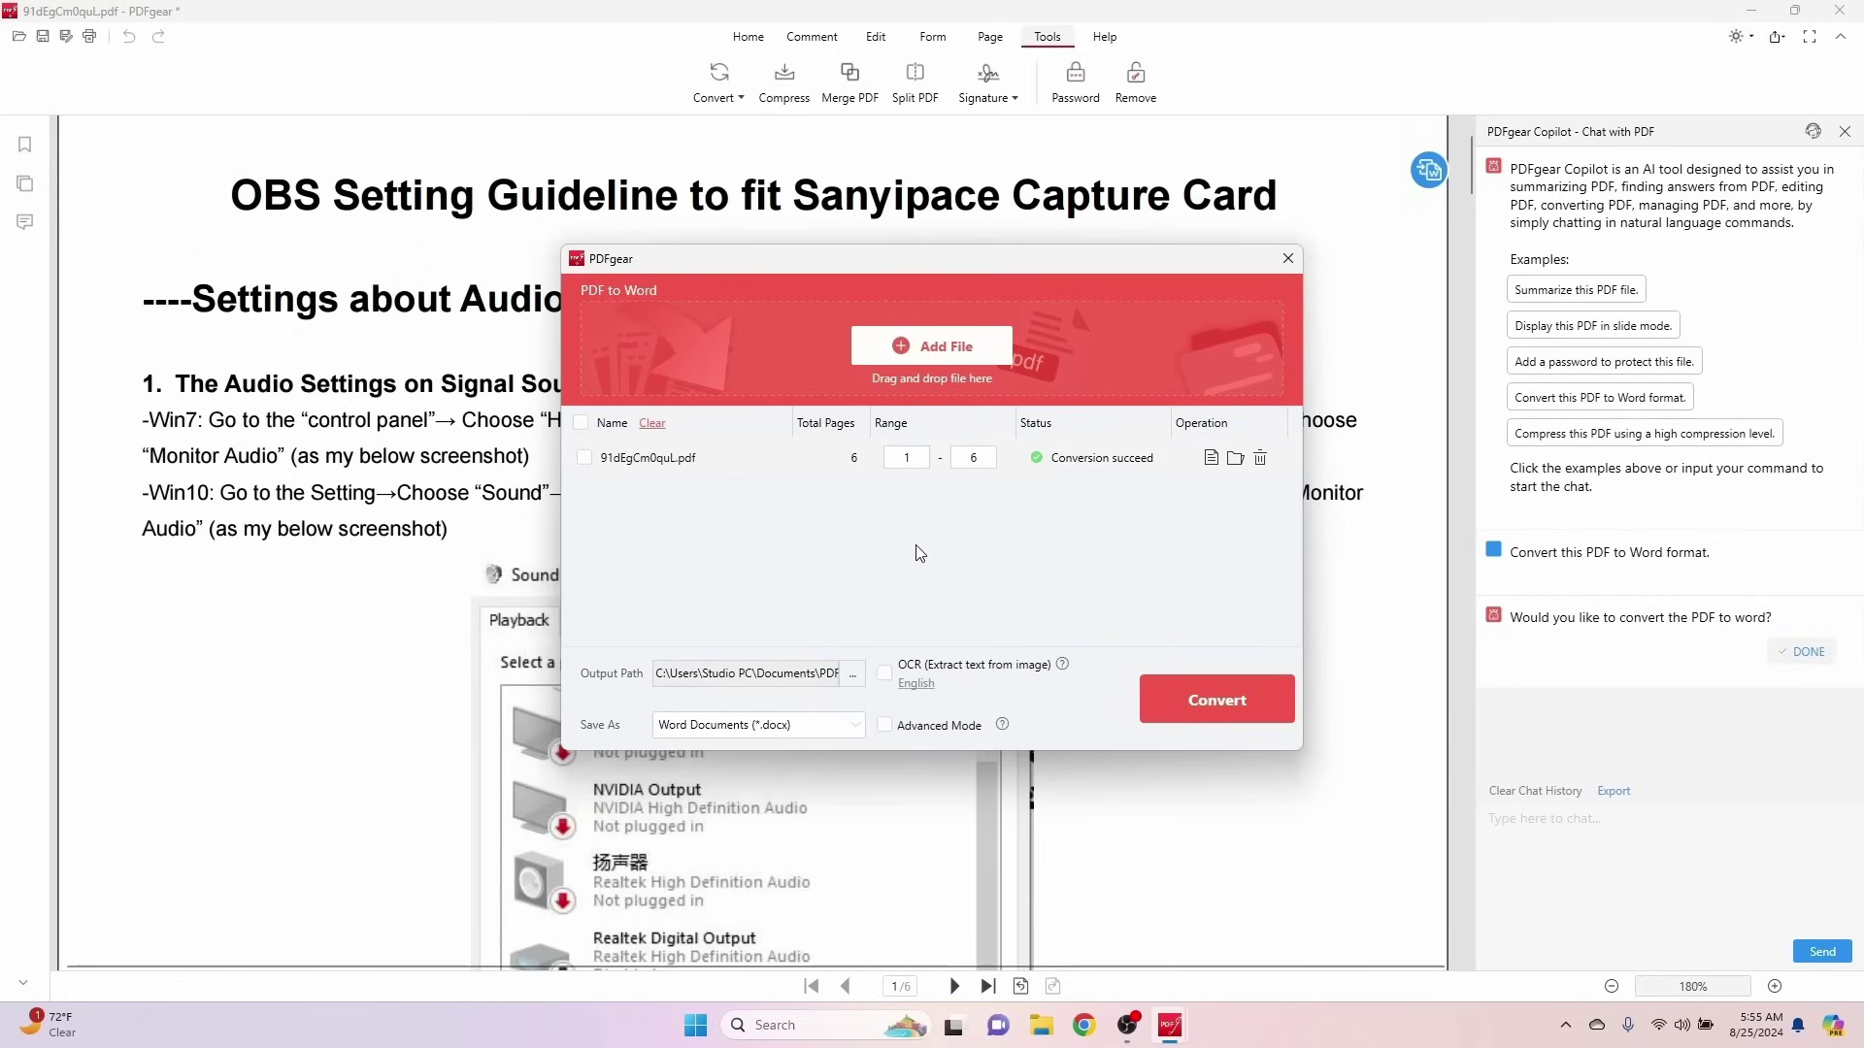
Close the PDF to Word dialog to return to the OBS Setting Guideline PDF and Copilot chat
click(1287, 259)
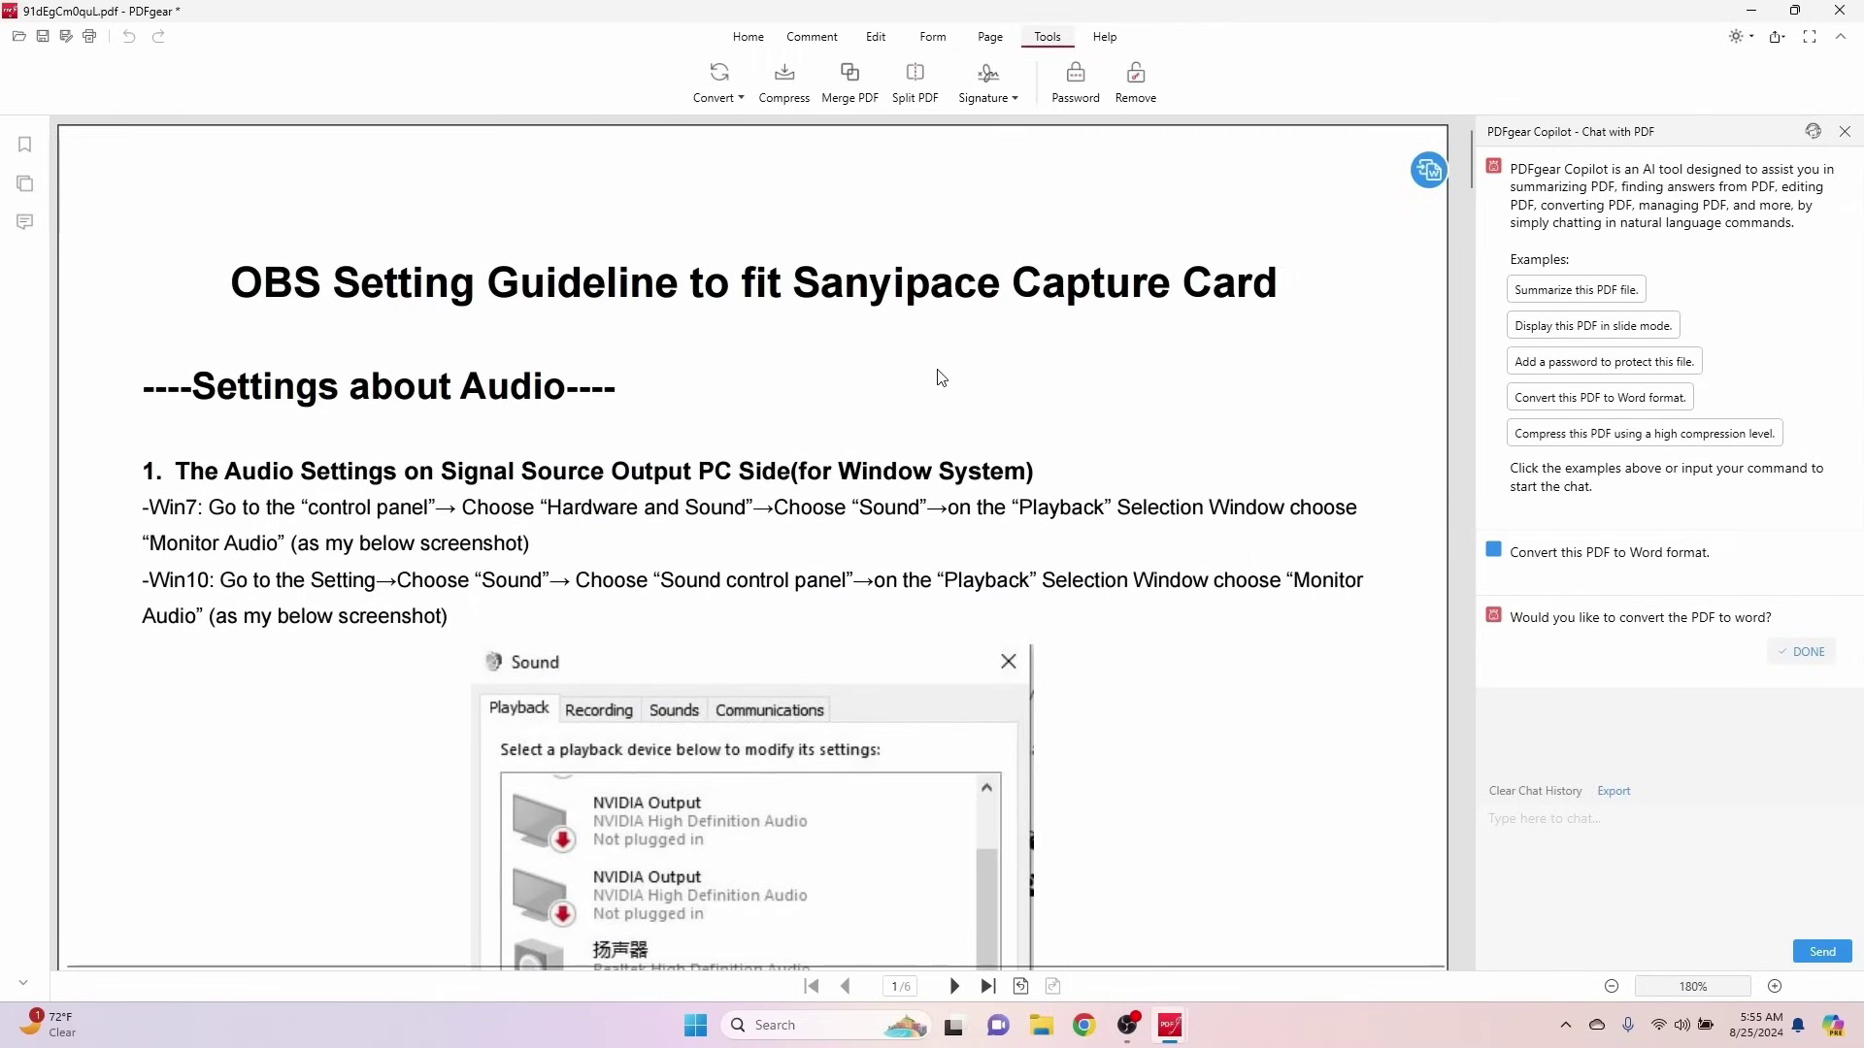
scroll(940, 369, up, 1)
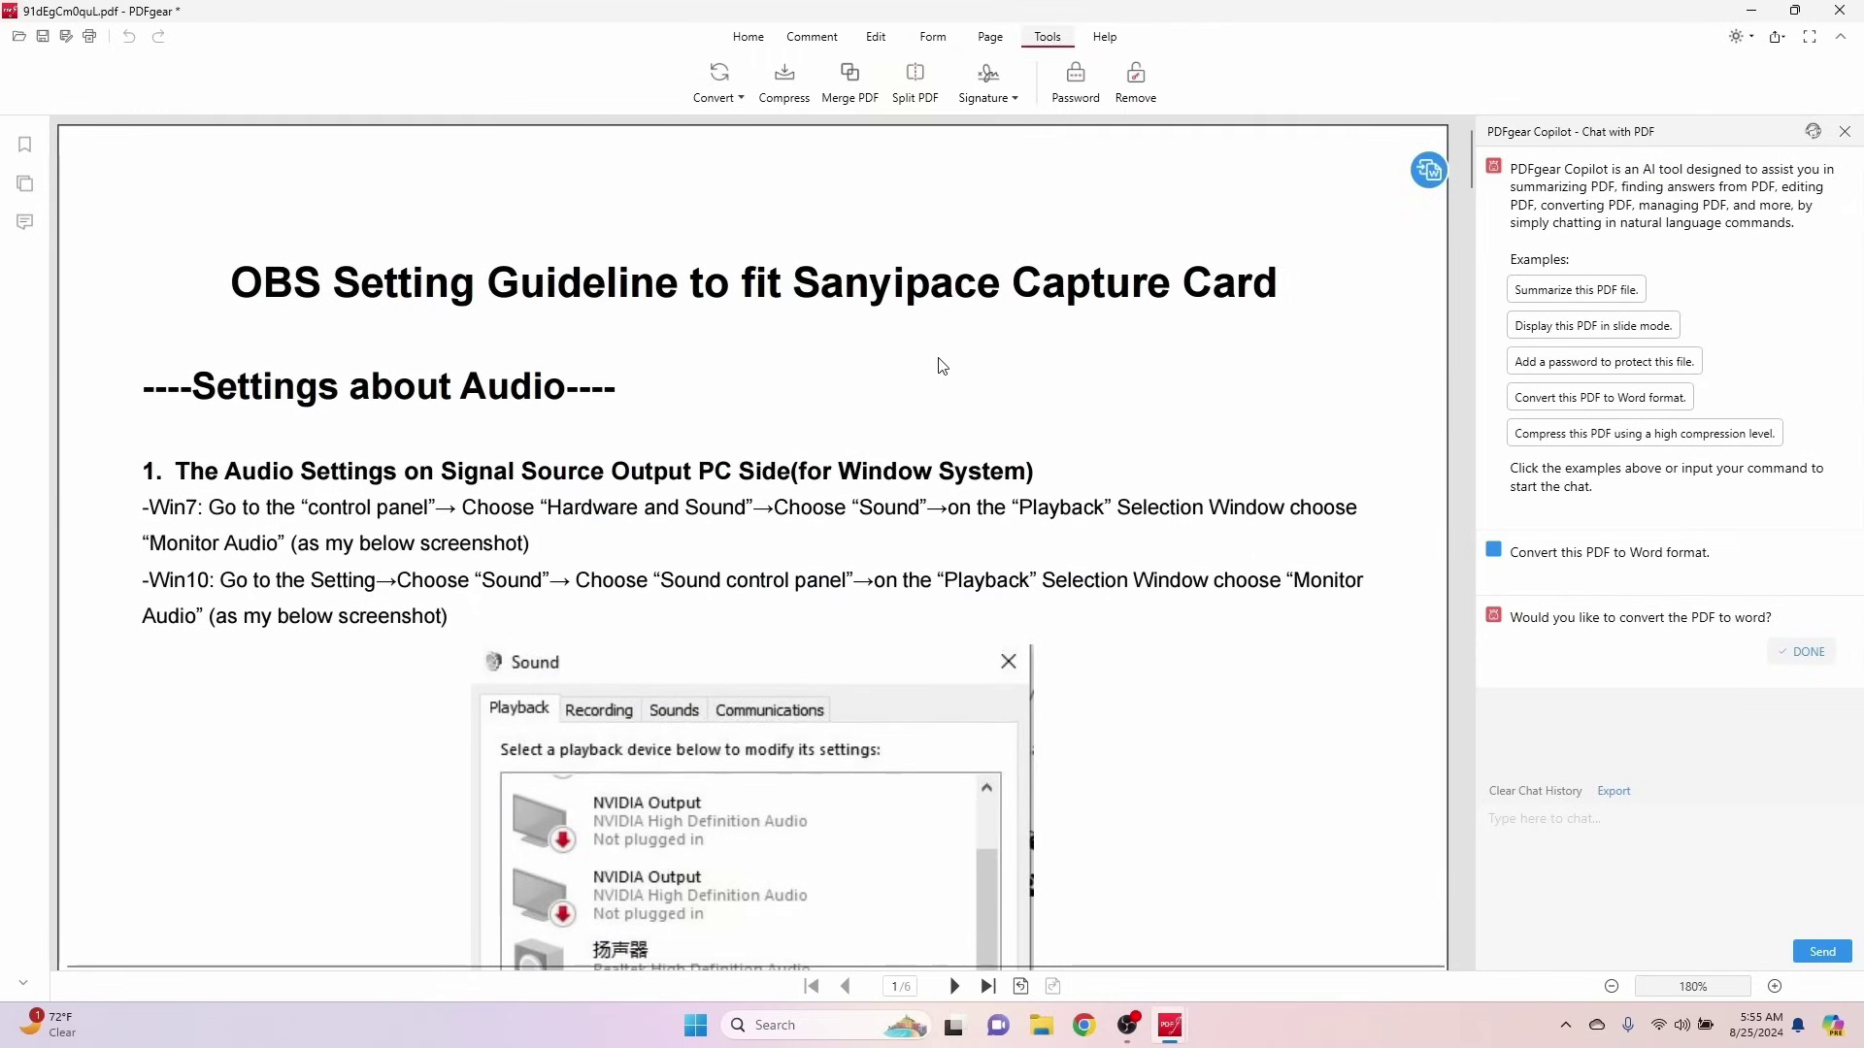